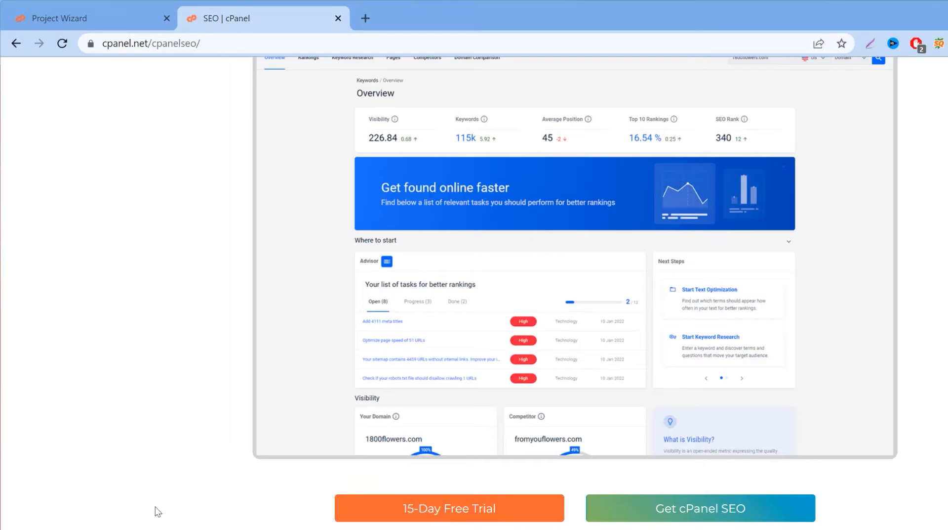
# Step: In the Project Wizard, name the exceltutorial.net project Exceltutorial-client
pyautogui.click(71, 21)
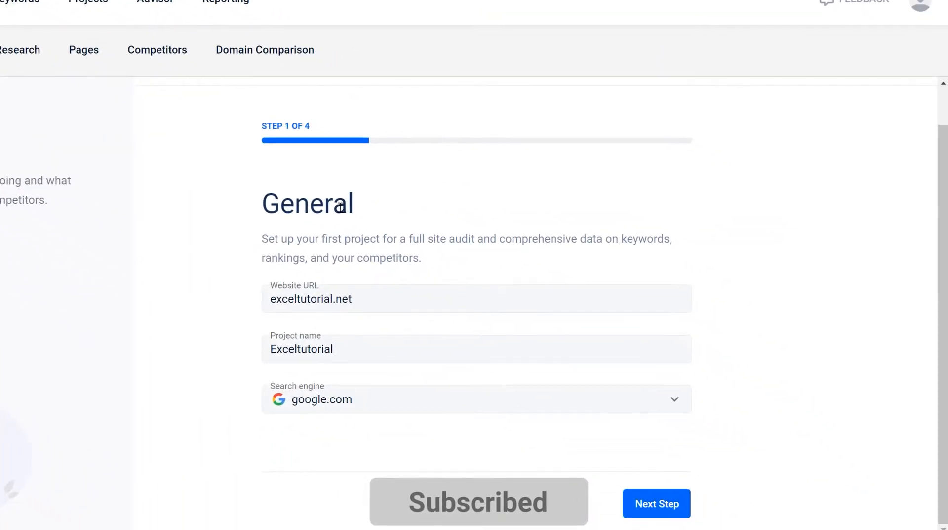
pyautogui.scroll(1, 341, 206)
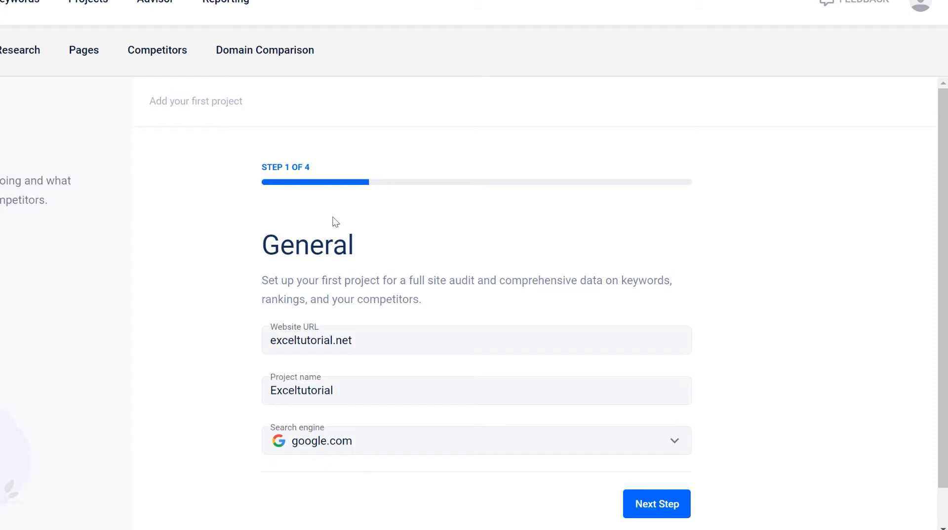
pyautogui.scroll(-1, 332, 285)
pyautogui.click(372, 301)
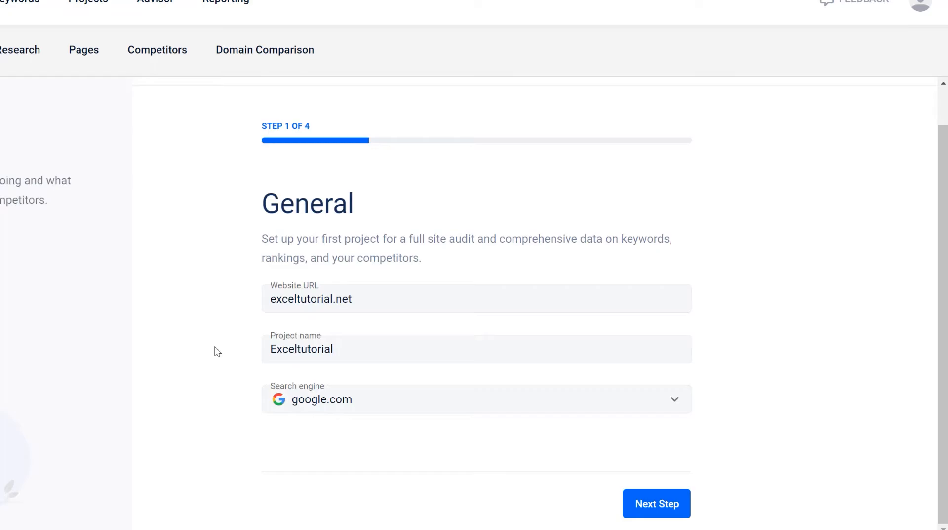
pyautogui.moveTo(411, 403)
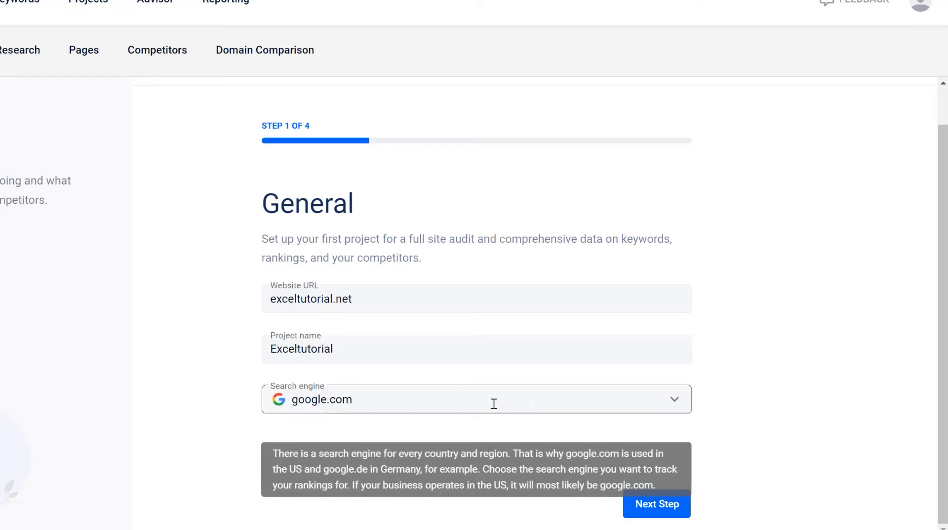
pyautogui.click(384, 352)
pyautogui.click(346, 349)
pyautogui.write('-client')
pyautogui.click(218, 384)
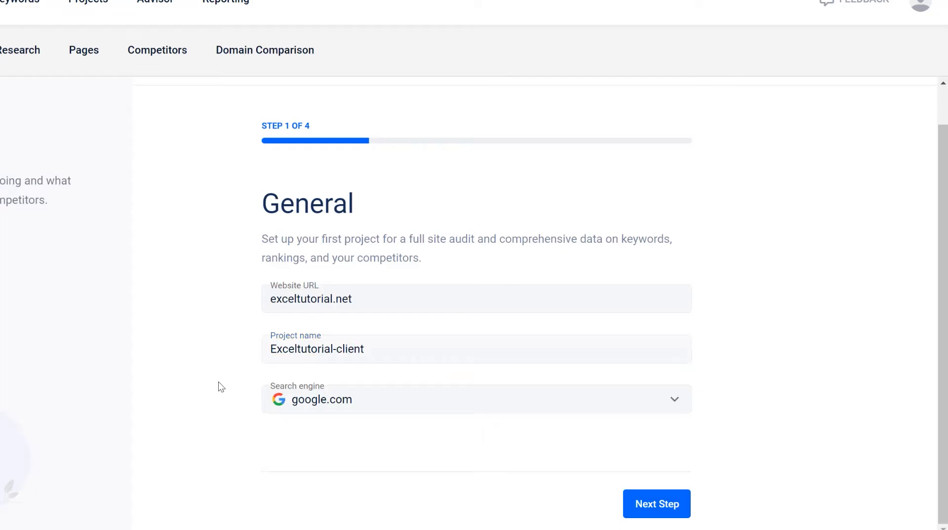
# Step: Choose google.com as the project's search engine and continue to the keyword selection
pyautogui.click(676, 401)
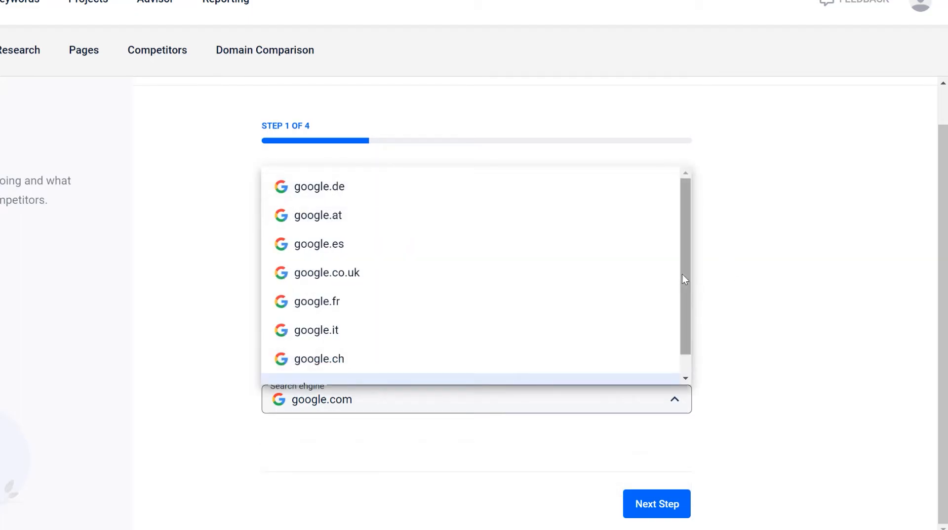
pyautogui.scroll(-1, 684, 279)
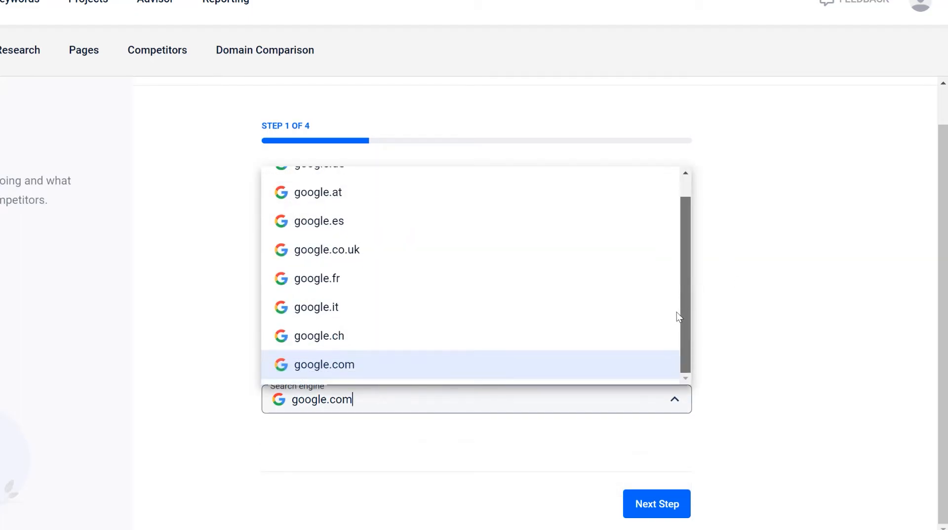
pyautogui.click(330, 364)
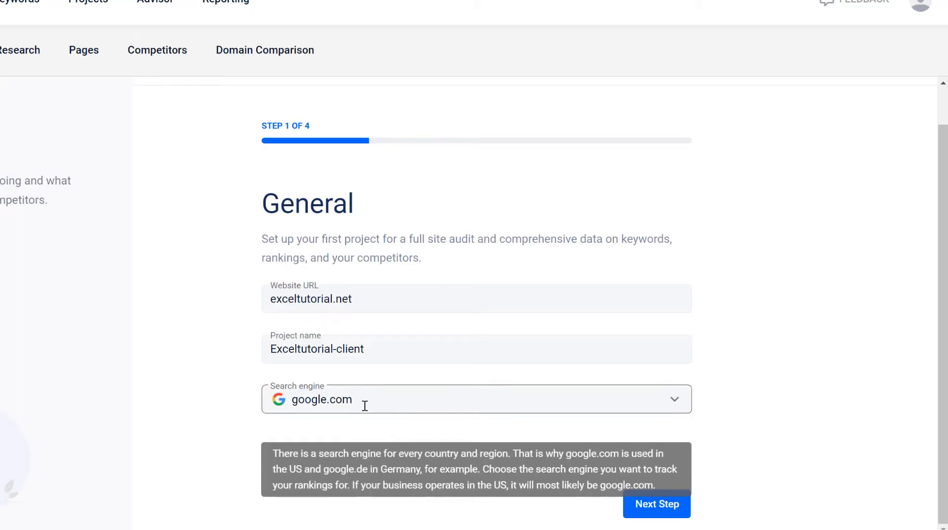
pyautogui.click(653, 513)
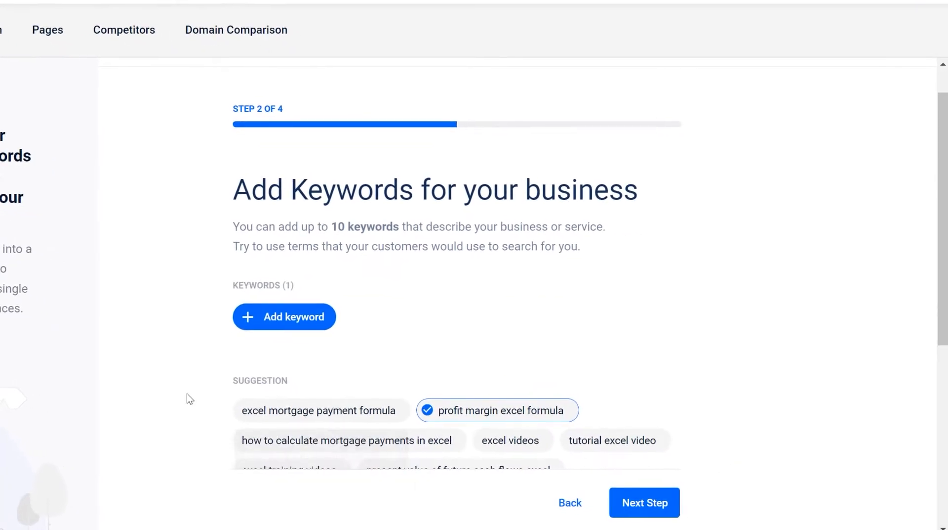
# Step: Select all the remaining suggested keywords, such as excel videos, excel training videos and loan amortization excel formula
pyautogui.scroll(-3, 186, 396)
pyautogui.scroll(1, 187, 397)
pyautogui.scroll(3, 186, 396)
pyautogui.scroll(-5, 369, 375)
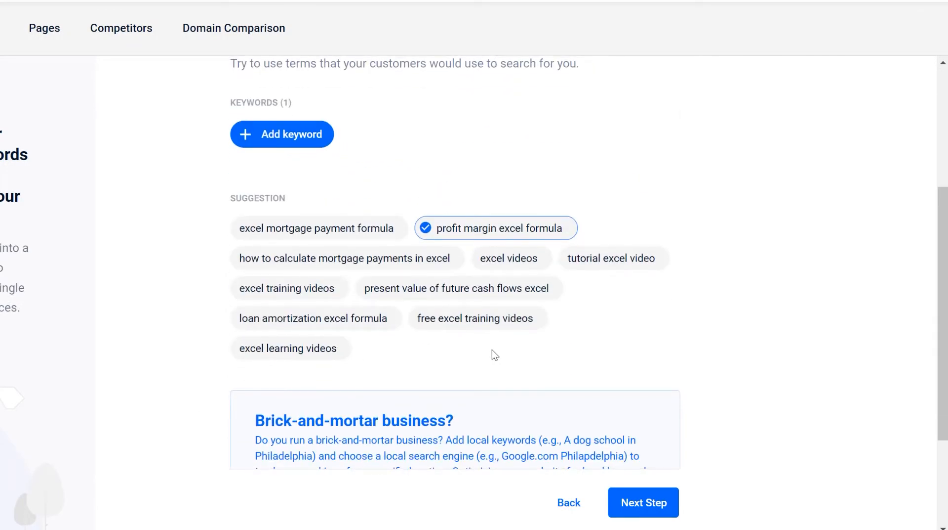
pyautogui.scroll(3, 178, 328)
pyautogui.scroll(-2, 178, 328)
pyautogui.click(311, 302)
pyautogui.click(317, 334)
pyautogui.click(546, 334)
pyautogui.click(311, 363)
pyautogui.click(390, 362)
pyautogui.scroll(-4, 611, 478)
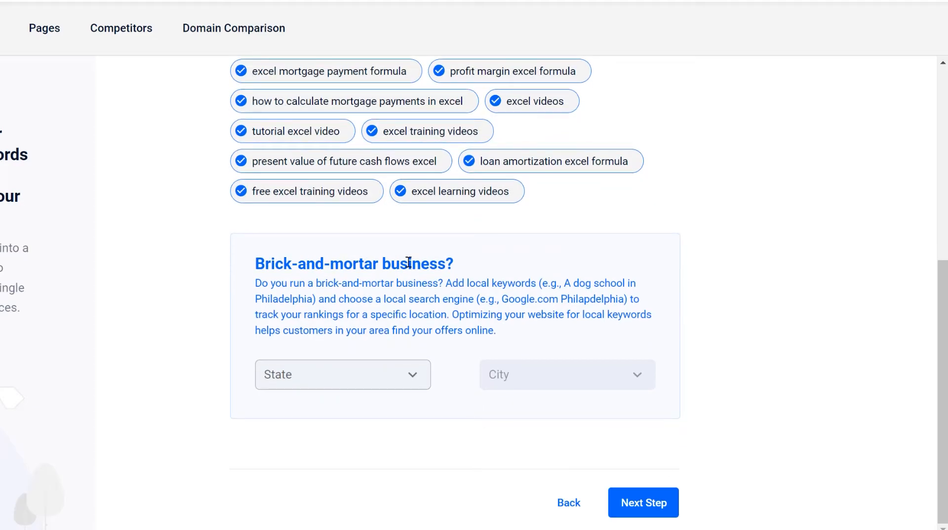
# Step: Leave the local business state and city unset and continue to the competitor selection
pyautogui.click(323, 374)
pyautogui.click(275, 374)
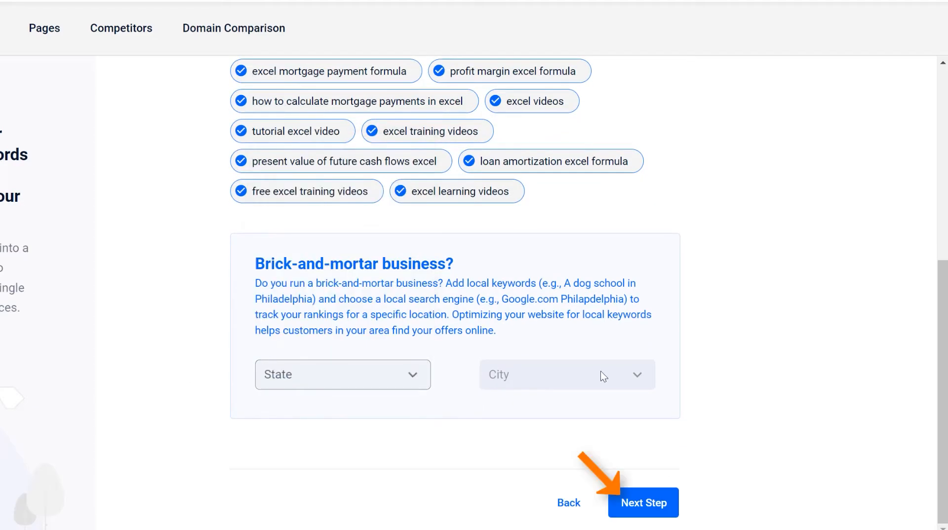
pyautogui.click(655, 490)
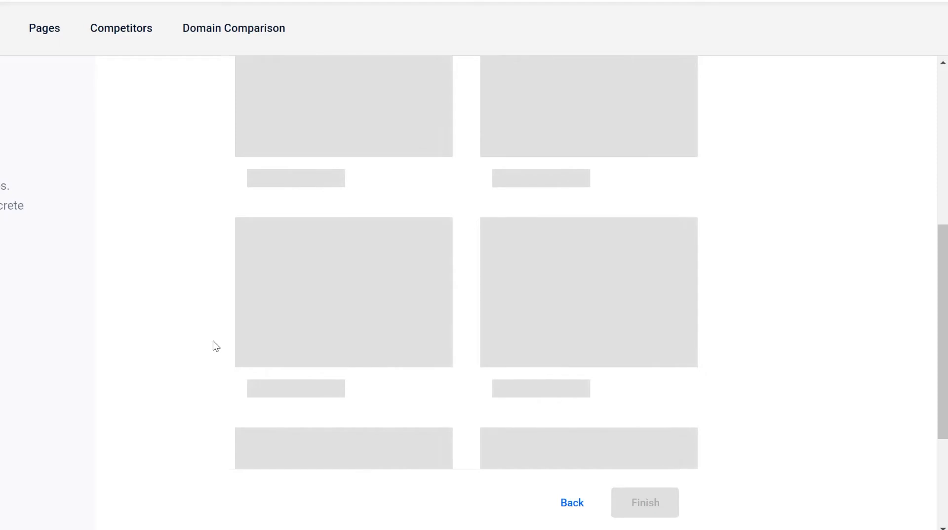
# Step: Add support.content.office.net and excel-train.com as competitors to monitor and finish the project setup
pyautogui.scroll(7, 215, 346)
pyautogui.scroll(-3, 216, 346)
pyautogui.scroll(3, 216, 345)
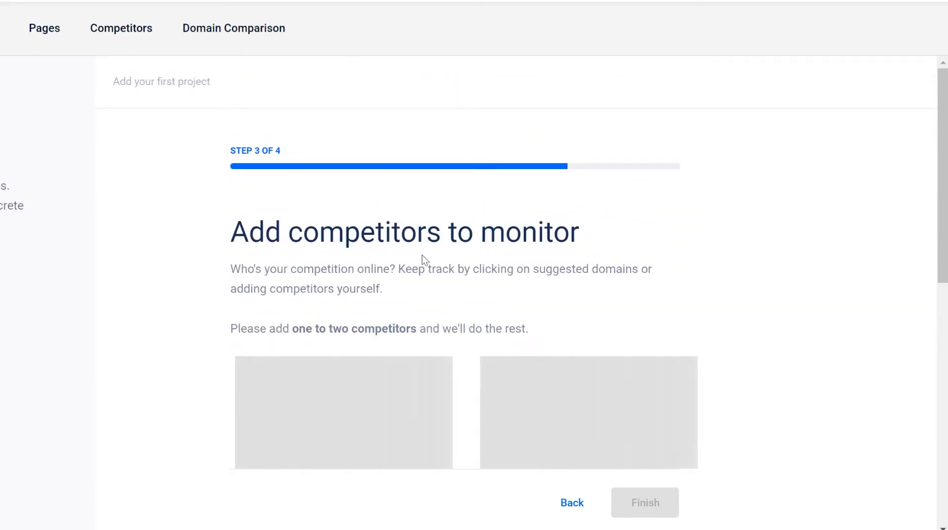
pyautogui.scroll(-5, 207, 340)
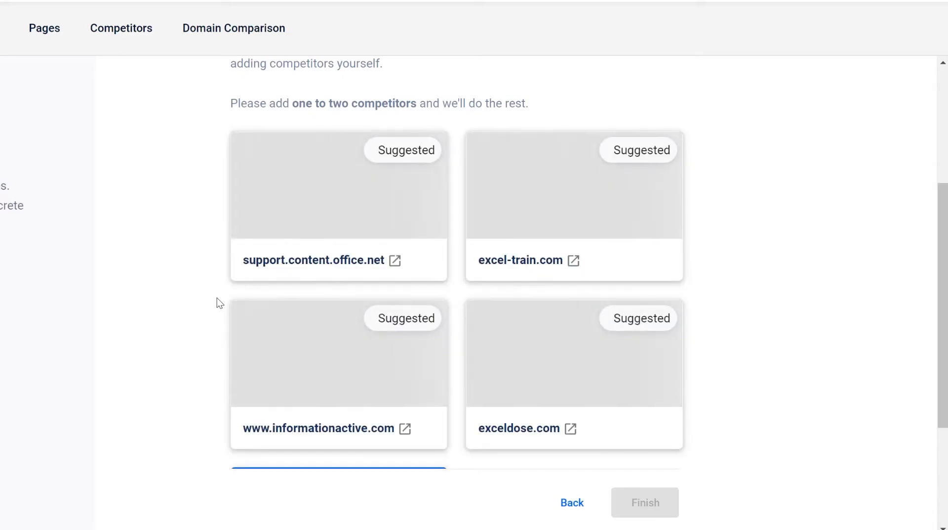
pyautogui.scroll(2, 215, 291)
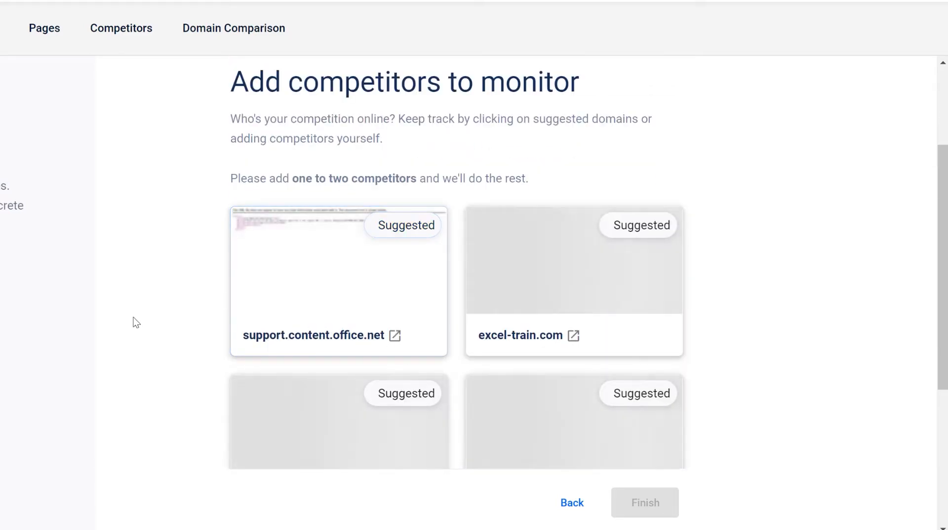
pyautogui.scroll(-4, 207, 294)
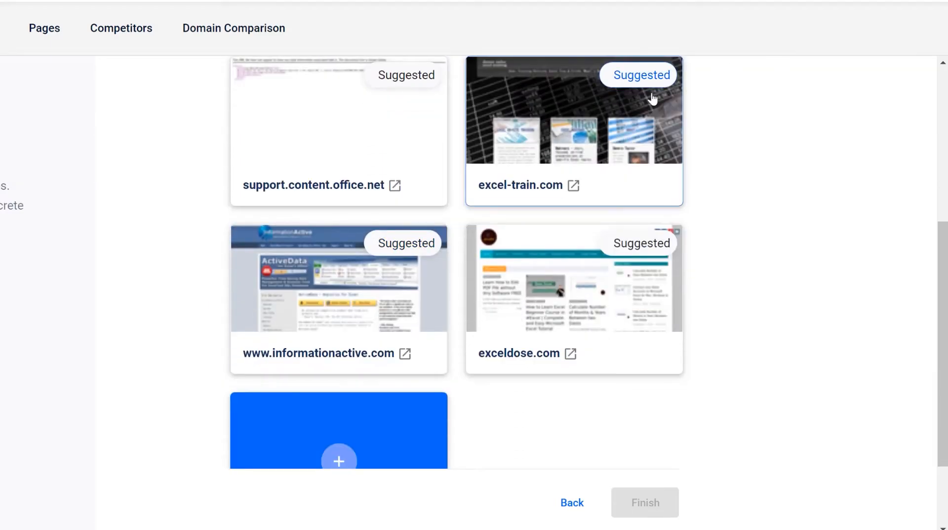
pyautogui.click(339, 112)
pyautogui.click(544, 139)
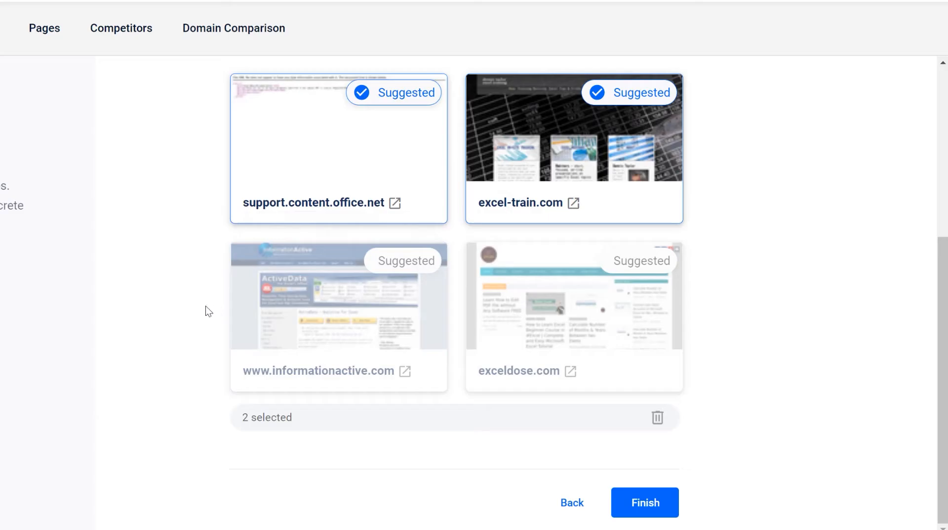
pyautogui.scroll(4, 177, 244)
pyautogui.scroll(-4, 177, 244)
pyautogui.scroll(5, 180, 245)
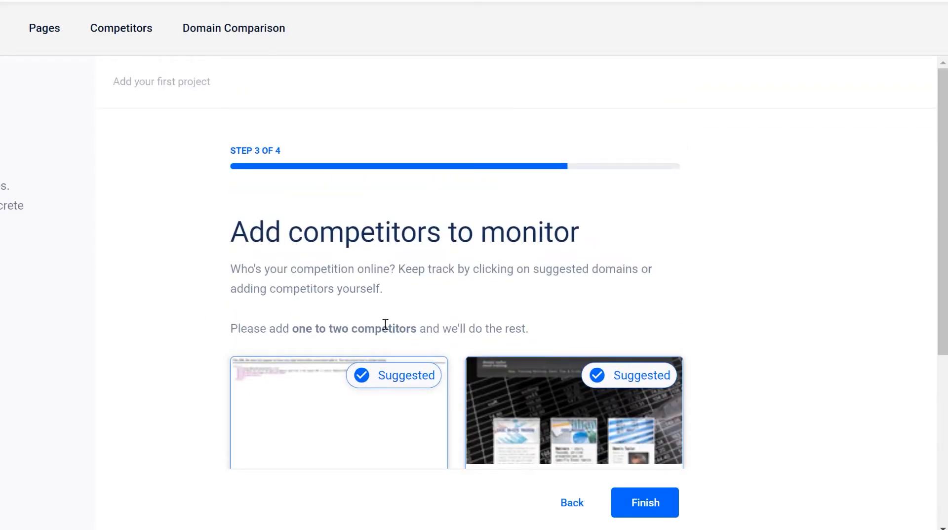
pyautogui.scroll(-5, 257, 331)
pyautogui.click(652, 506)
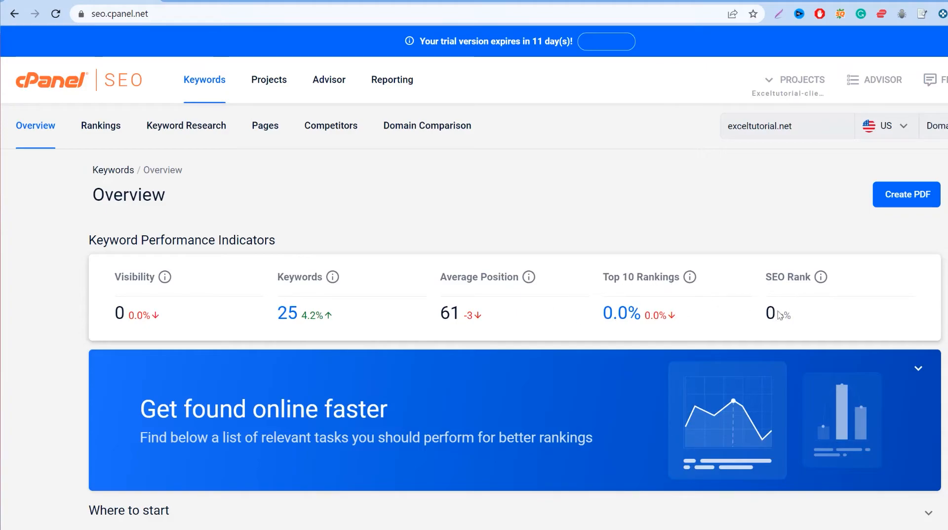
# Step: Look through the keyword overview for exceltutorial.net and open the full Advisor task board
pyautogui.scroll(-2, 178, 354)
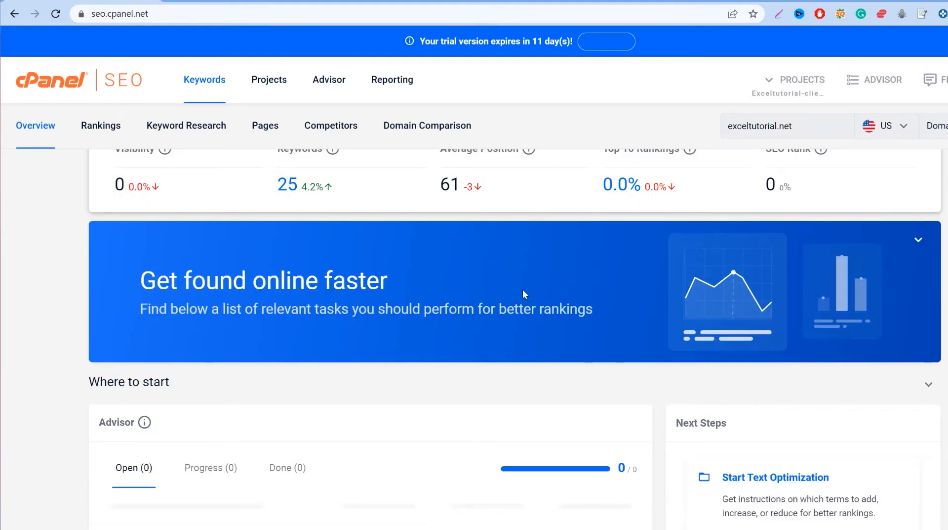
pyautogui.scroll(-4, 525, 294)
pyautogui.click(604, 402)
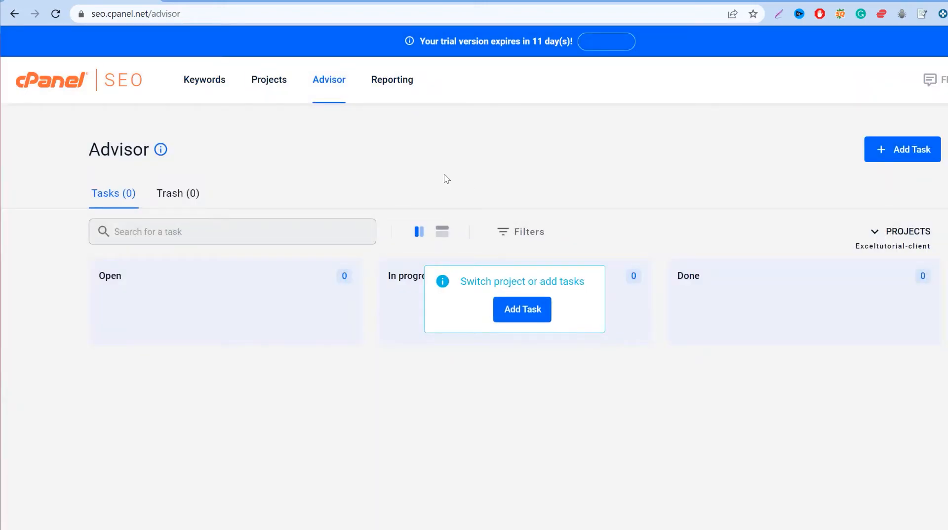
# Step: Open the project's Rank Tracker overview and look over its introduction and filters
pyautogui.click(270, 79)
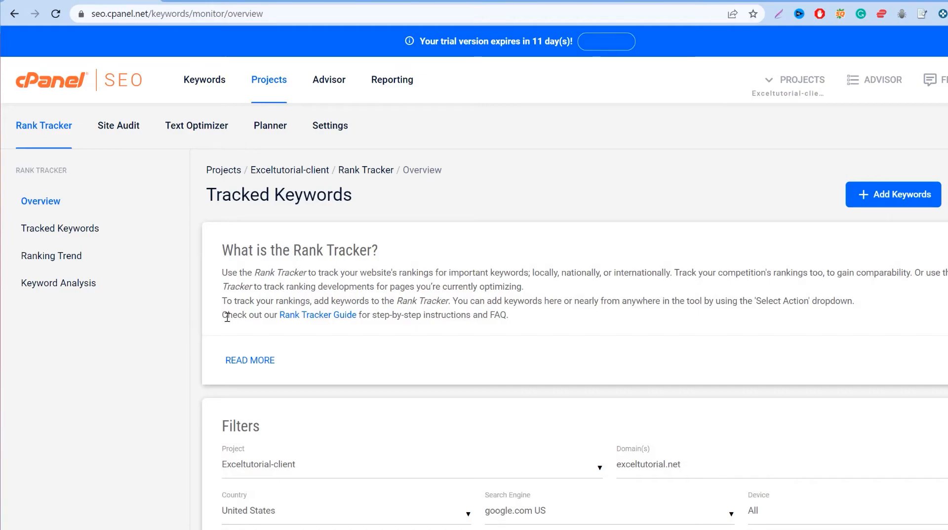
pyautogui.scroll(-4, 228, 318)
pyautogui.scroll(4, 251, 326)
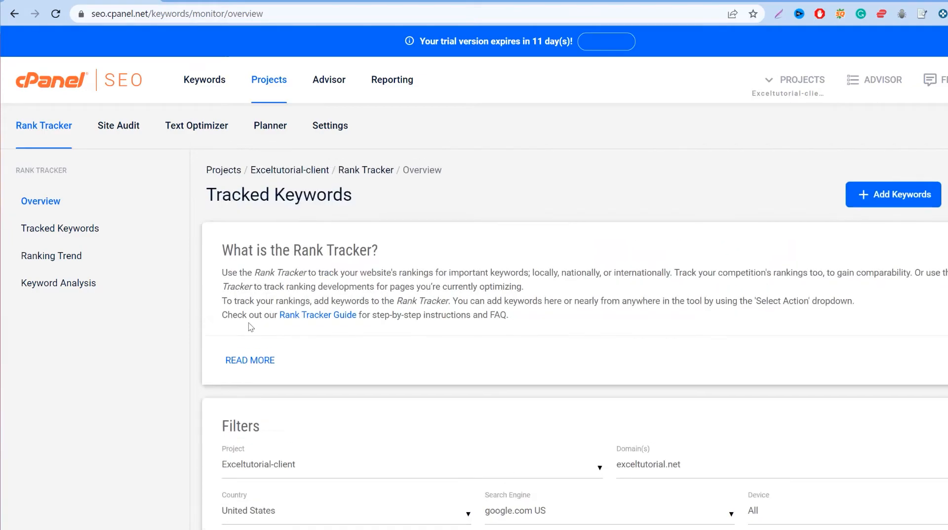
pyautogui.scroll(-1, 559, 297)
pyautogui.scroll(1, 557, 299)
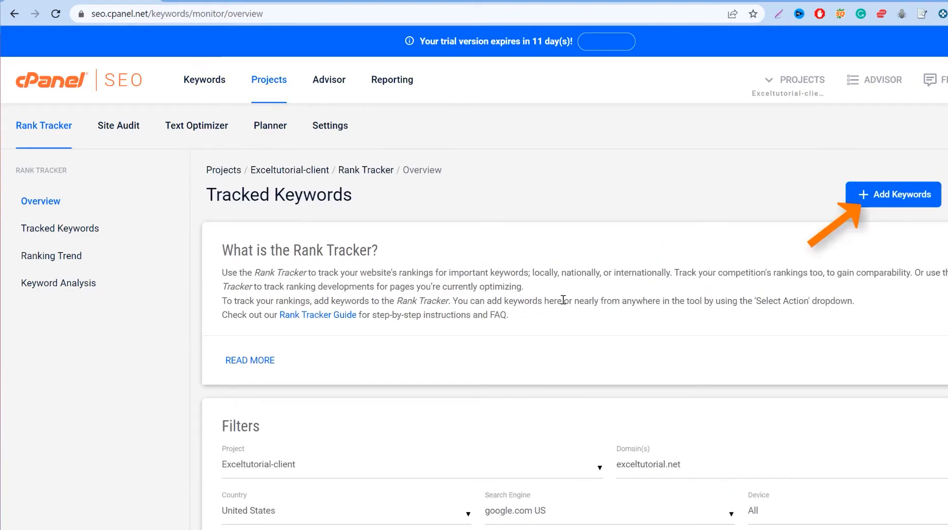
# Step: Open the form for adding new tracked keywords and examine its search engine, device and landing page settings
pyautogui.click(887, 200)
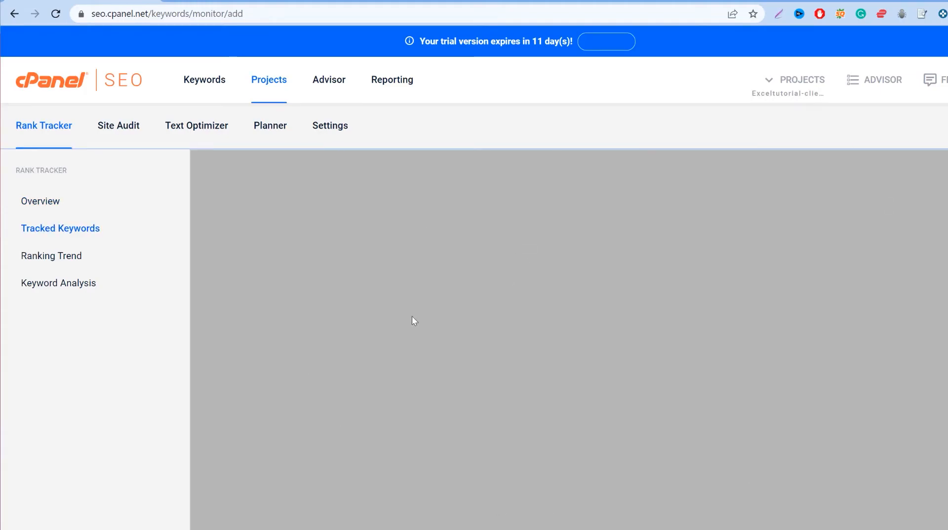
pyautogui.scroll(-5, 410, 345)
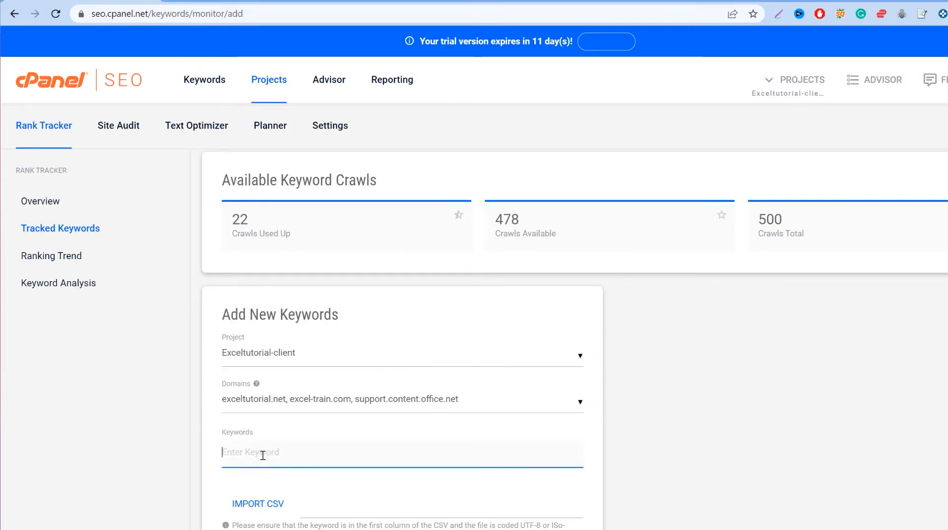
pyautogui.scroll(-10, 276, 460)
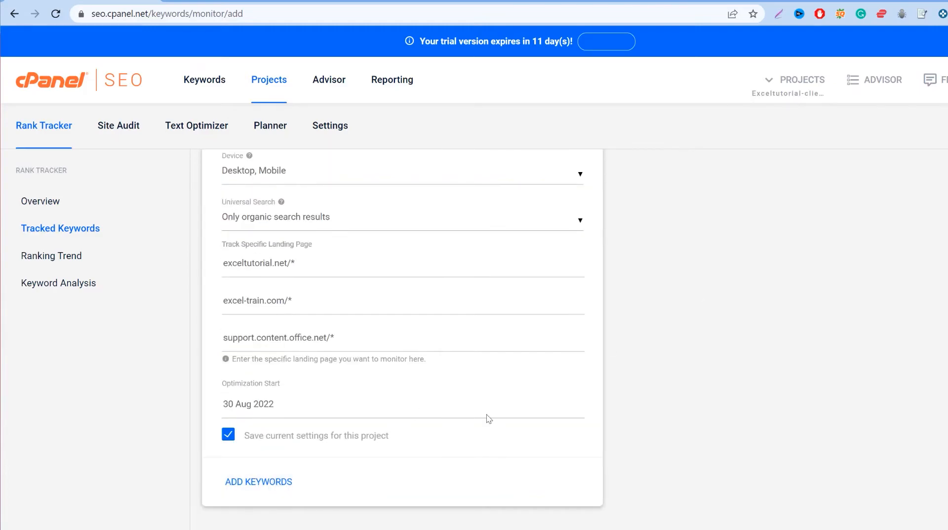
pyautogui.scroll(4, 262, 391)
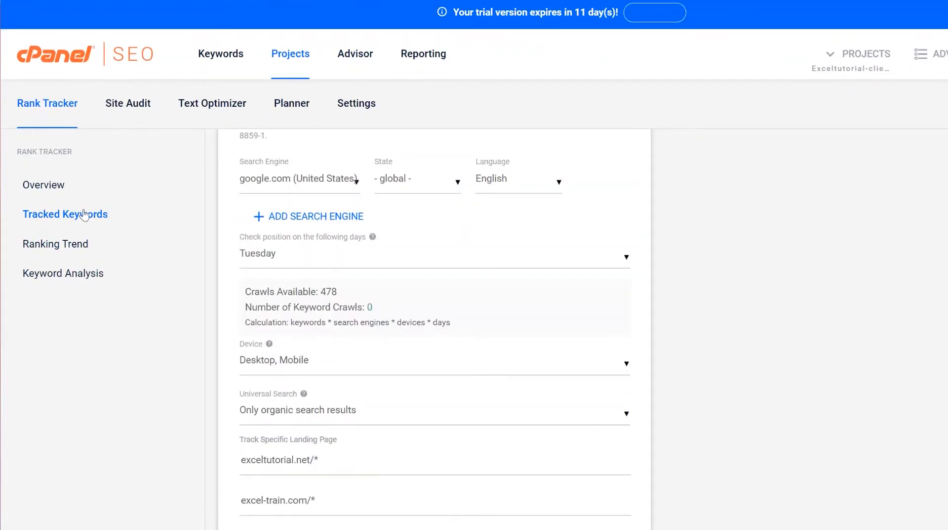
# Step: Open the list of tracked keywords and look through the entries for the project and its competitors
pyautogui.click(84, 214)
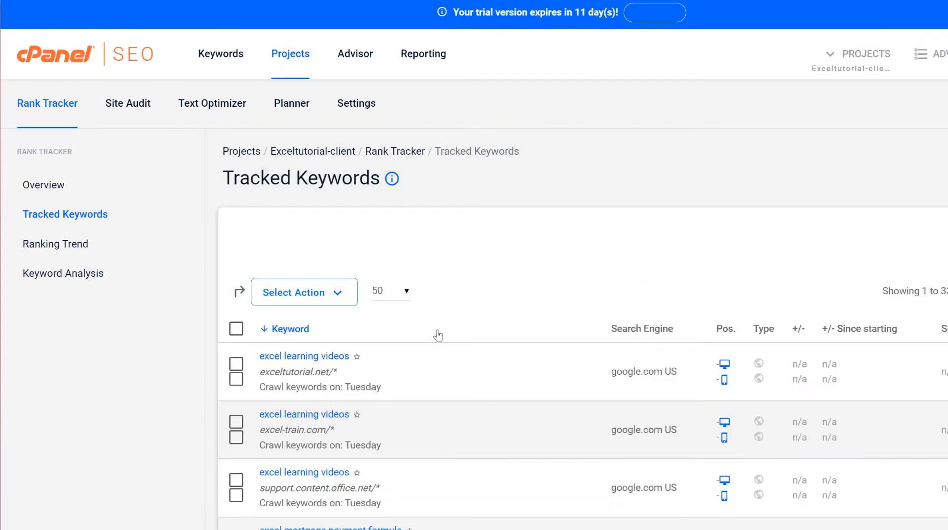
pyautogui.scroll(-3, 428, 331)
pyautogui.scroll(-2, 375, 260)
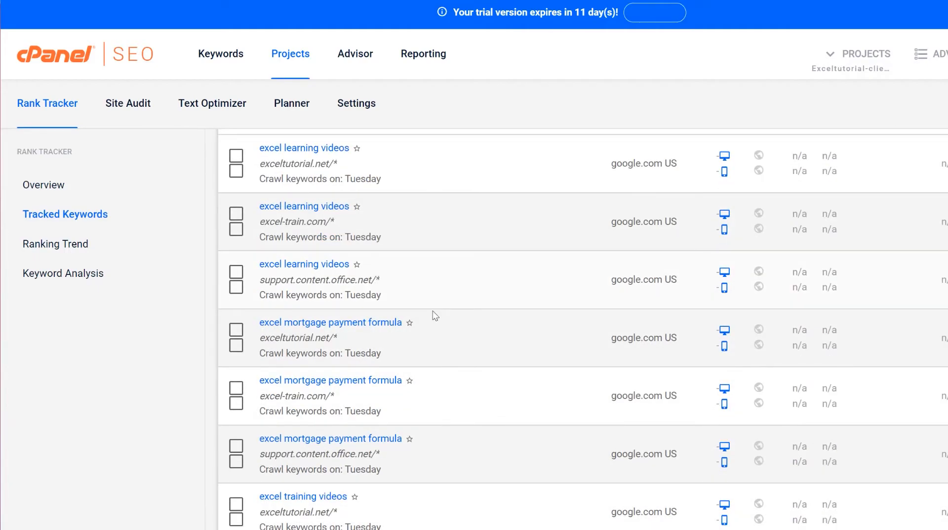
pyautogui.scroll(5, 434, 322)
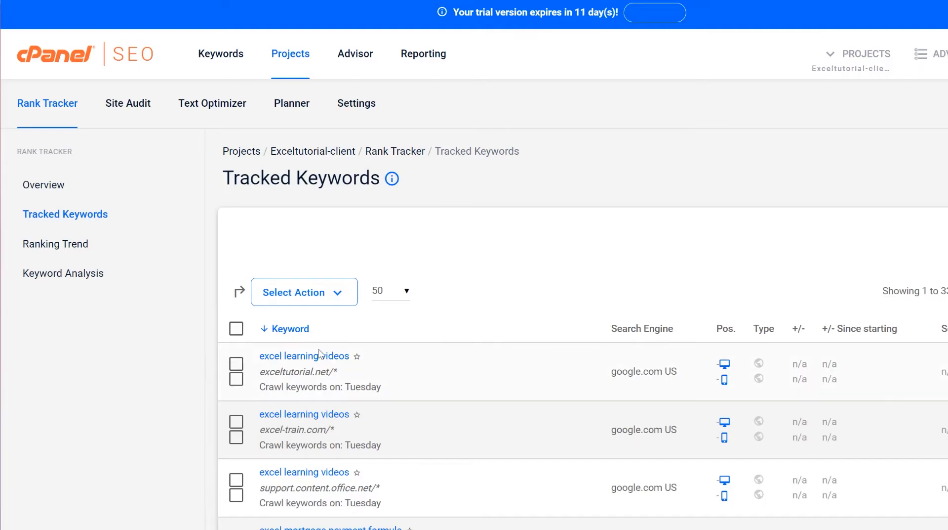
pyautogui.scroll(-12, 319, 354)
pyautogui.scroll(-10, 482, 371)
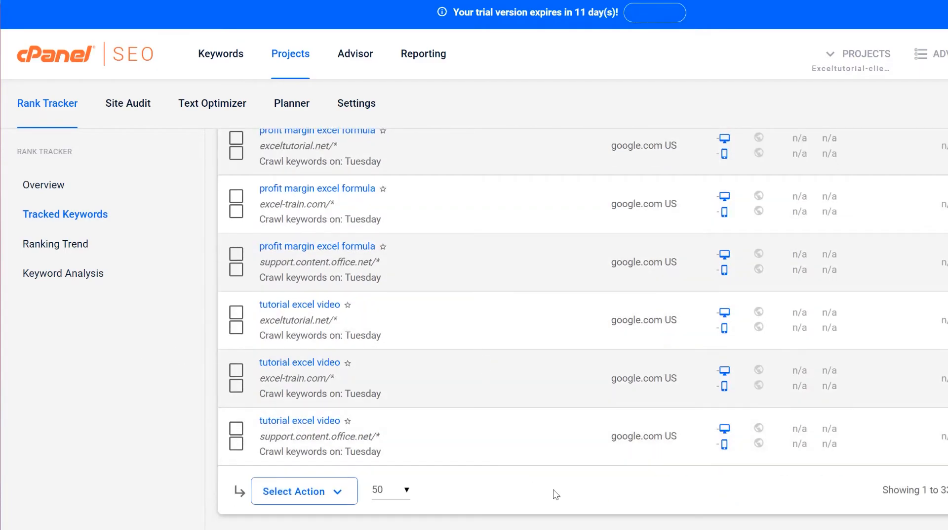
pyautogui.scroll(5, 297, 341)
# Step: Open the project's Ranking Trend report and look through the weekly positions of the tracked keywords
pyautogui.click(69, 244)
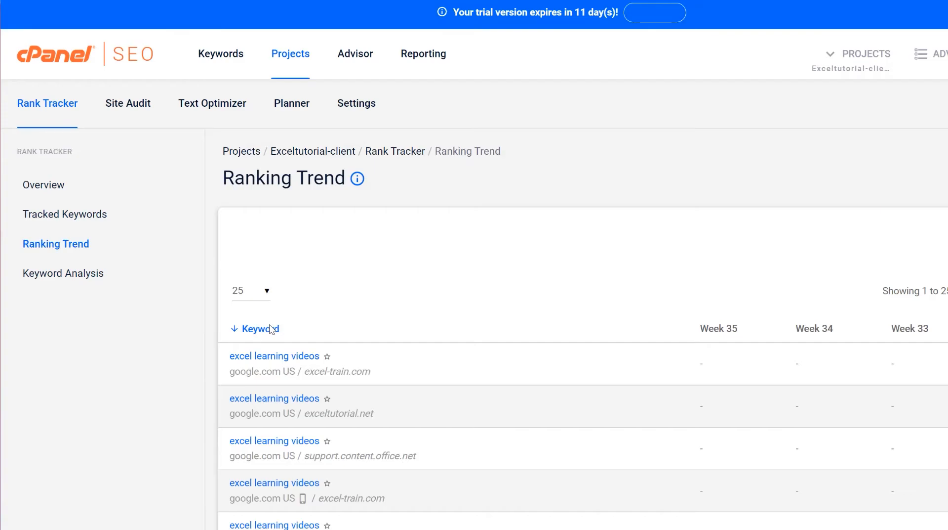
pyautogui.scroll(-15, 269, 324)
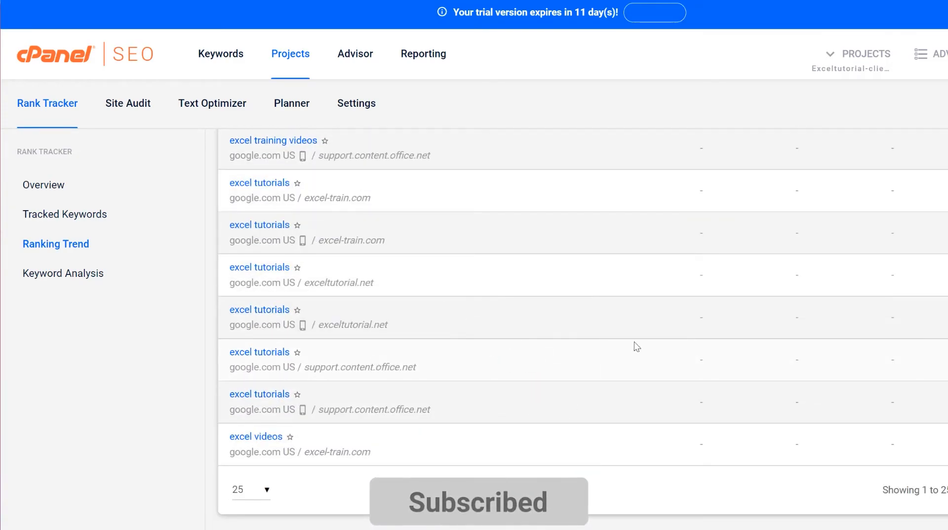
pyautogui.scroll(15, 634, 342)
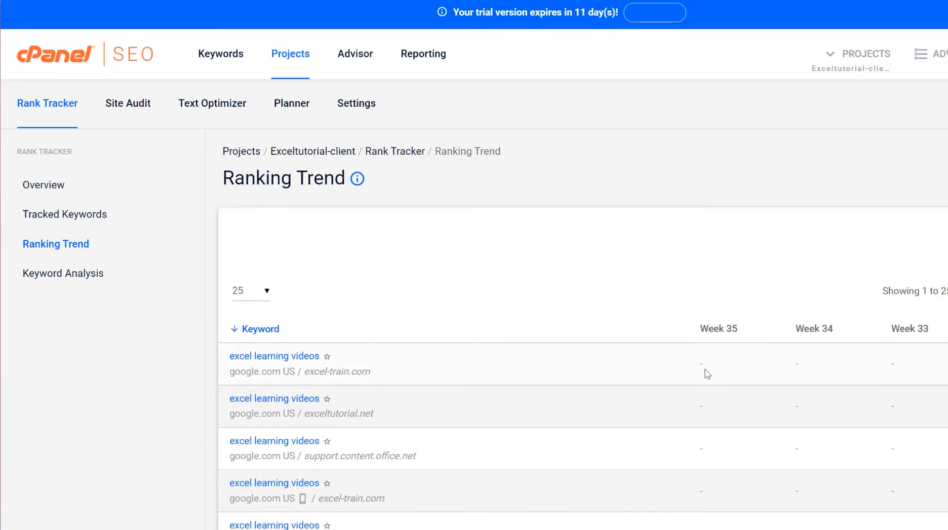
pyautogui.scroll(-7, 450, 415)
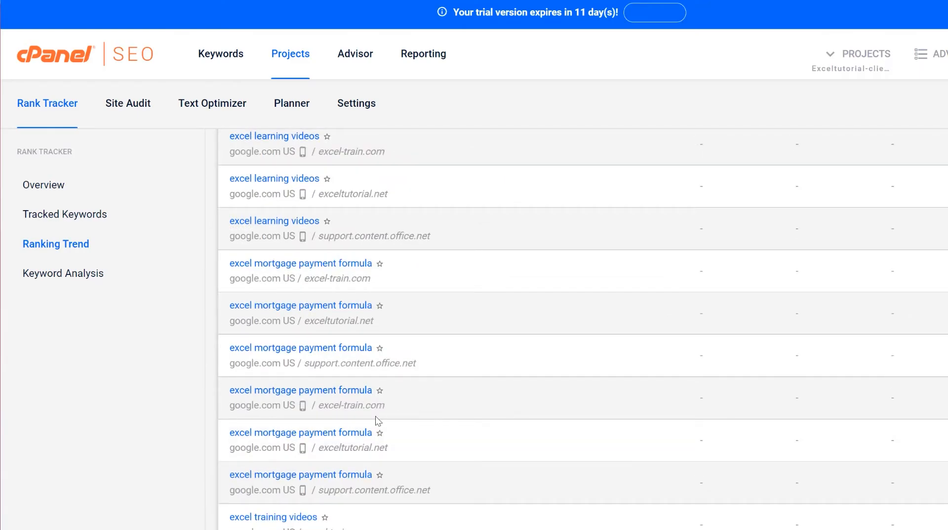
pyautogui.scroll(-6, 443, 421)
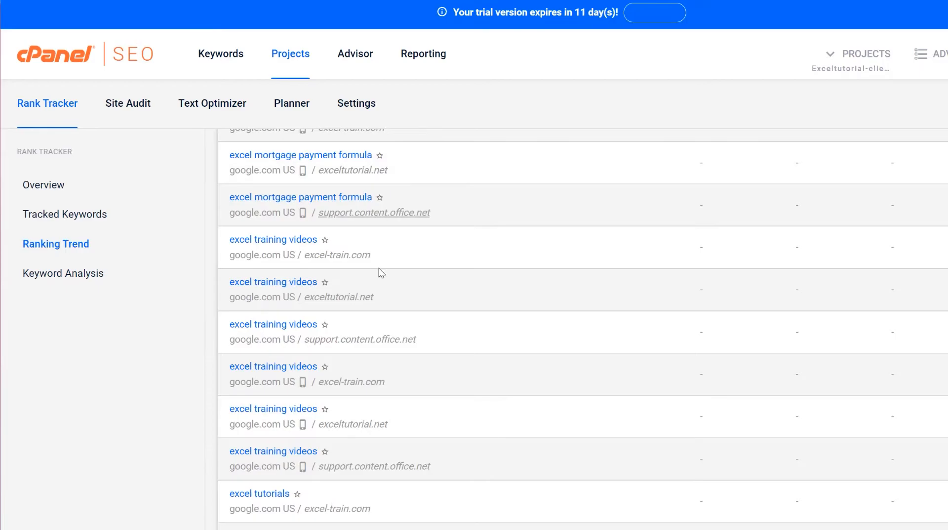
pyautogui.scroll(-7, 387, 274)
# Step: Run a Keyword Analysis for exceltutorial.net with the keyword "profit margin excel formula" on google.com US
pyautogui.click(109, 274)
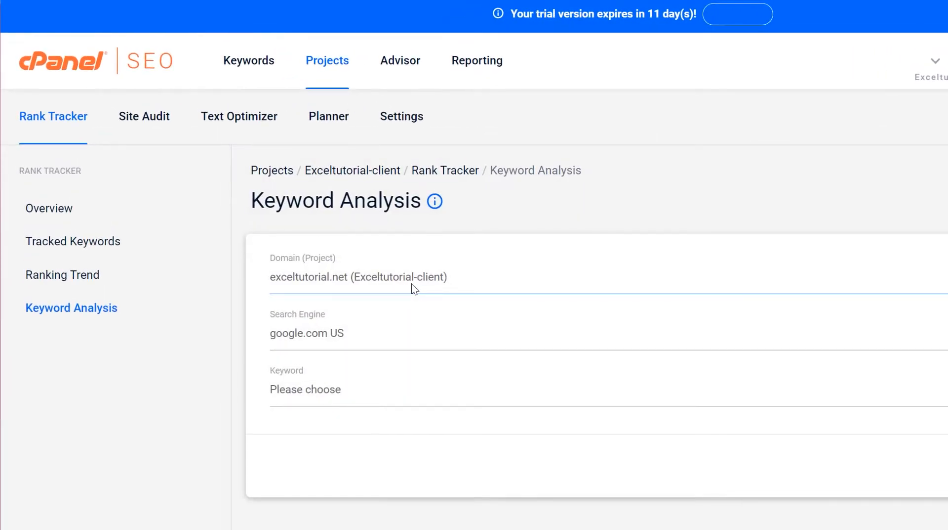
pyautogui.click(383, 406)
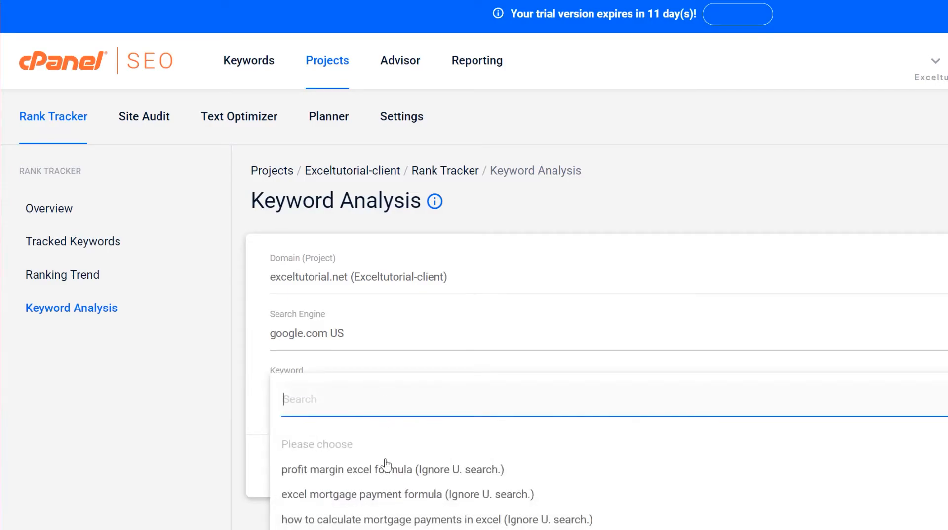
pyautogui.click(346, 469)
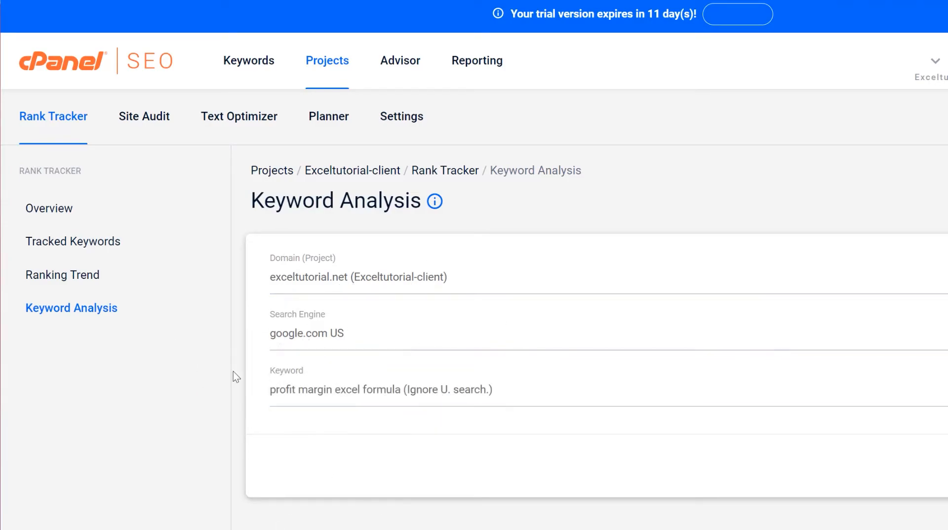
pyautogui.click(942, 339)
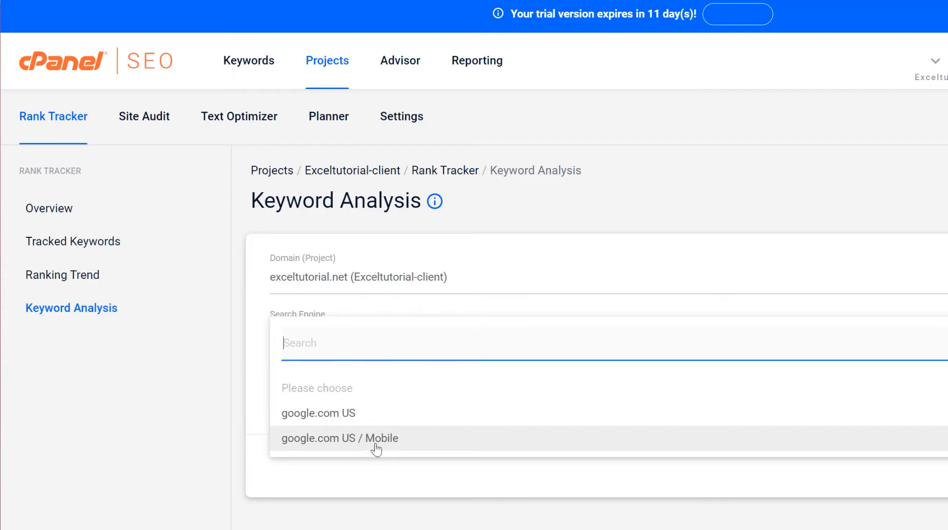
pyautogui.click(436, 492)
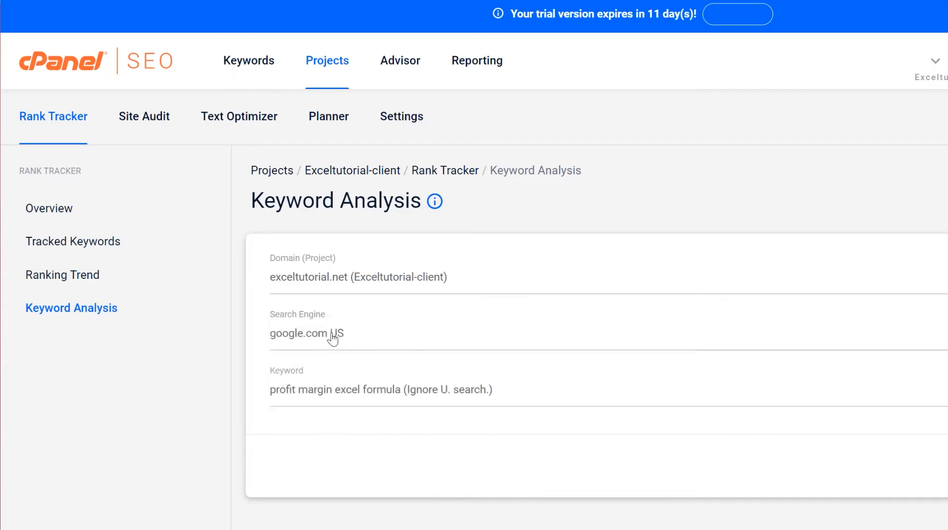
pyautogui.click(877, 477)
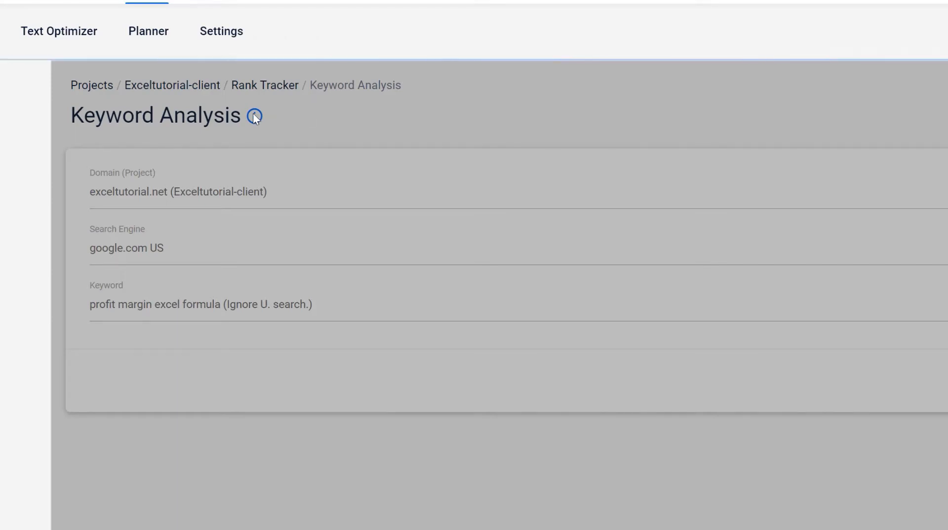
# Step: Examine the keyword information for "profit margin excel formula", including average positions, biggest changes, monitored URL and optimization start
pyautogui.scroll(-2, 242, 190)
pyautogui.scroll(-3, 106, 226)
pyautogui.scroll(8, 104, 227)
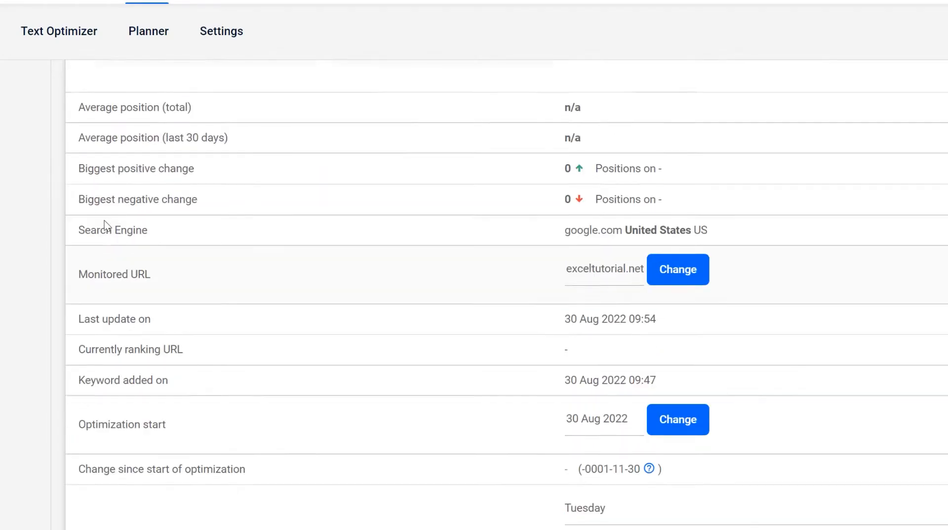
pyautogui.scroll(-6, 201, 217)
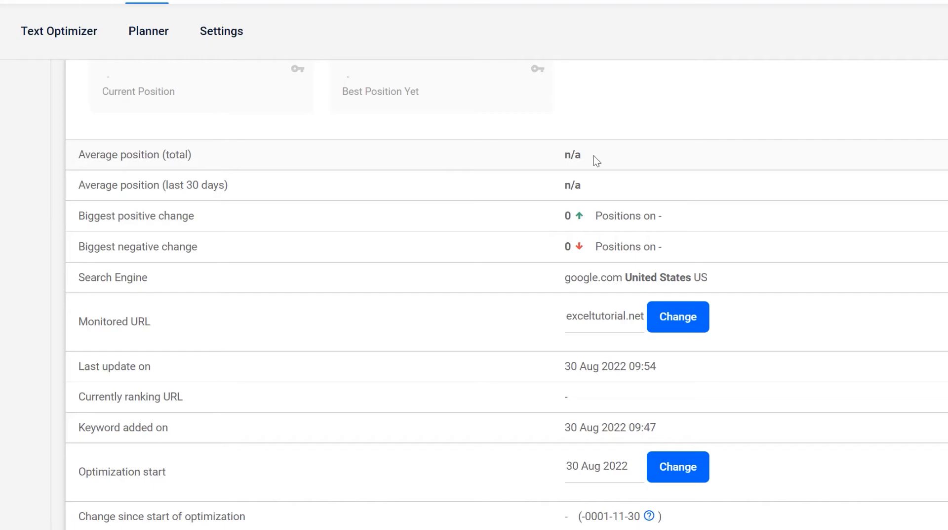
pyautogui.scroll(-2, 596, 156)
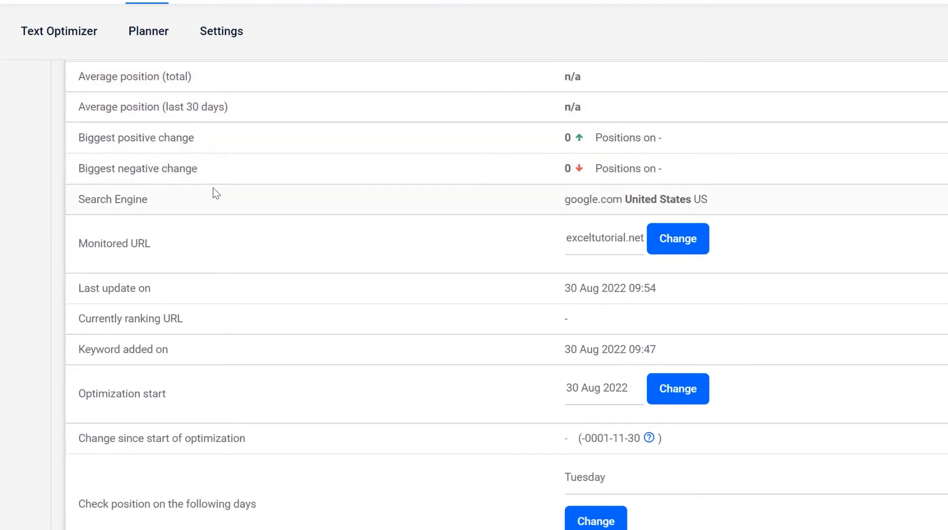
pyautogui.scroll(-2, 215, 188)
pyautogui.scroll(6, 214, 188)
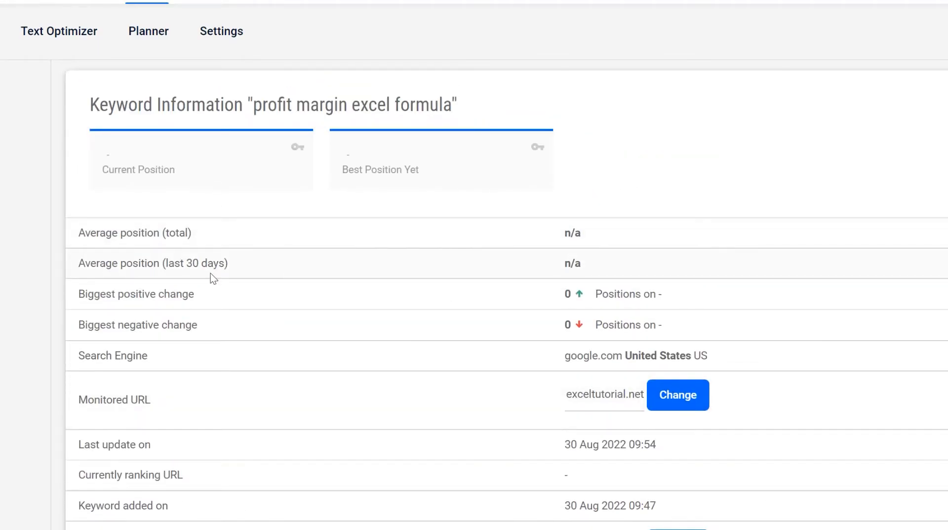
pyautogui.scroll(-2, 227, 282)
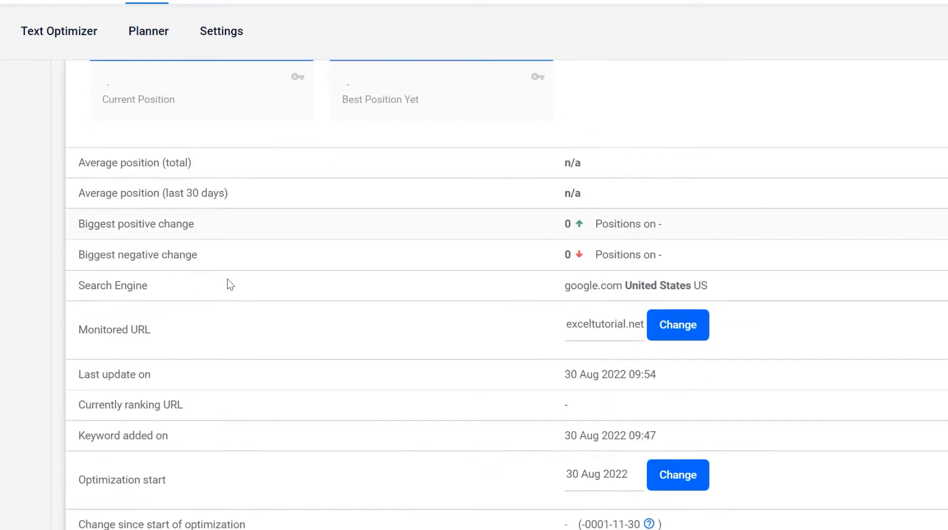
# Step: Look through the keyword's position history, search results, and other search engines and domains
pyautogui.scroll(-8, 279, 214)
pyautogui.scroll(-6, 279, 214)
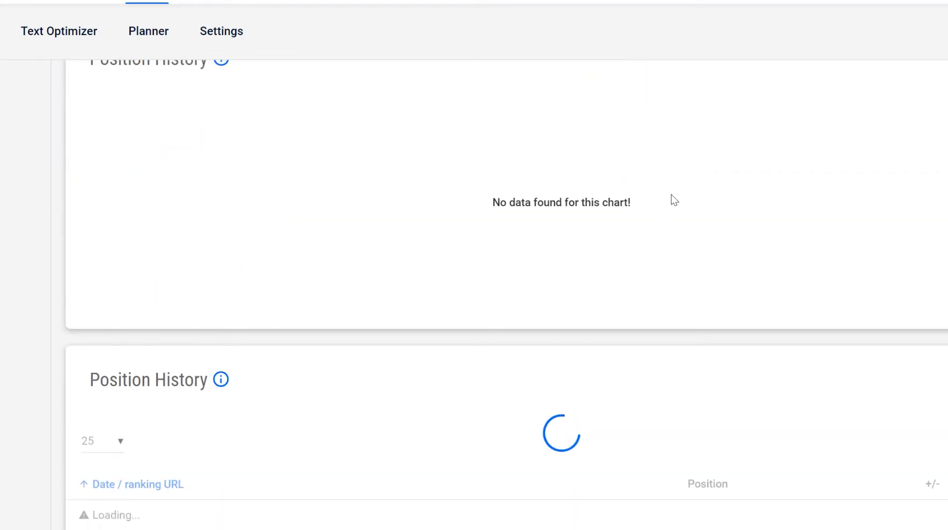
pyautogui.scroll(3, 254, 216)
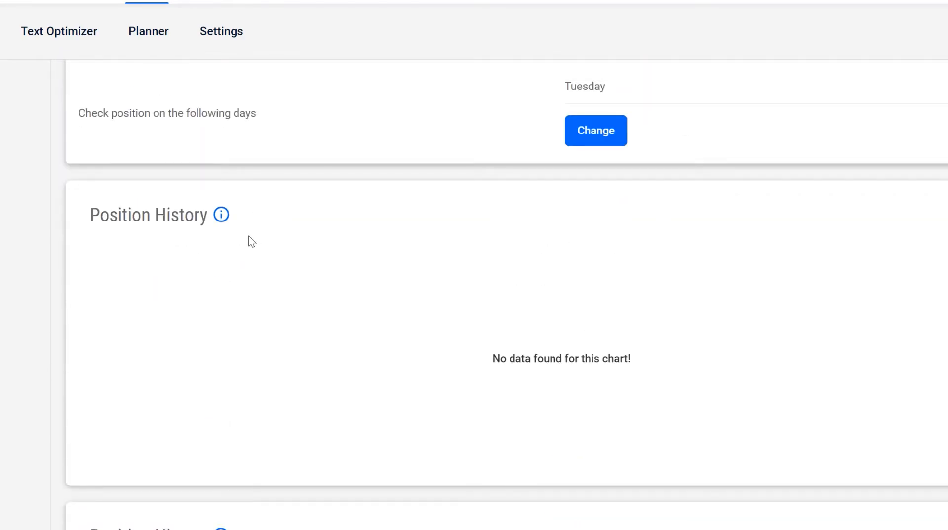
pyautogui.scroll(-2, 252, 241)
pyautogui.scroll(-9, 252, 241)
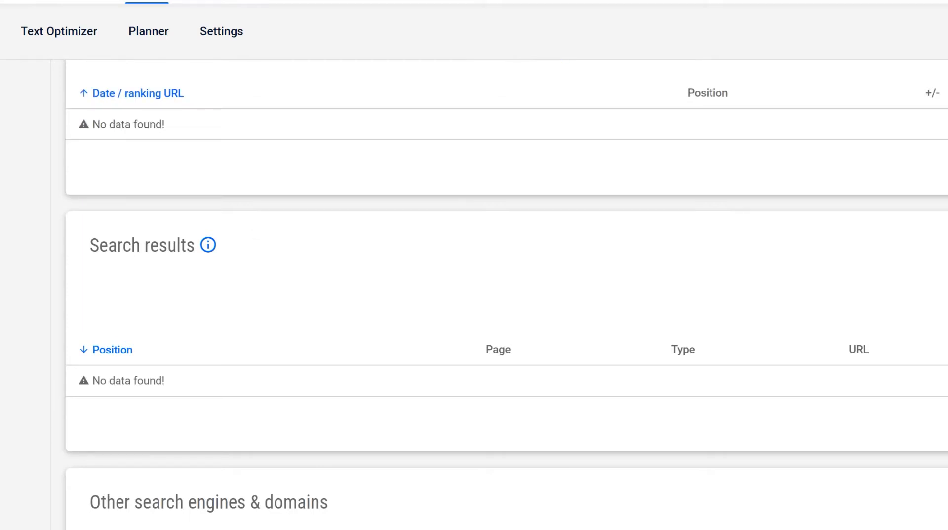
pyautogui.scroll(-5, 209, 268)
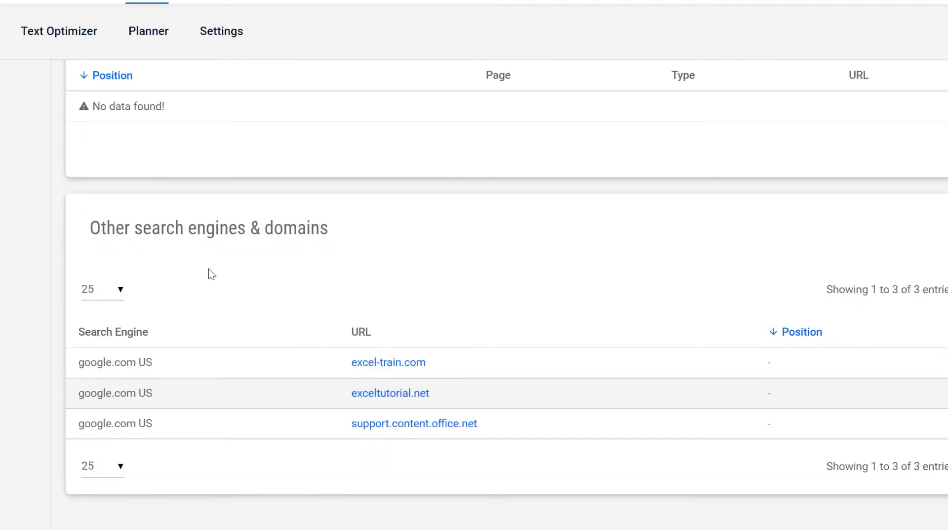
pyautogui.scroll(3, 279, 343)
pyautogui.scroll(10, 279, 342)
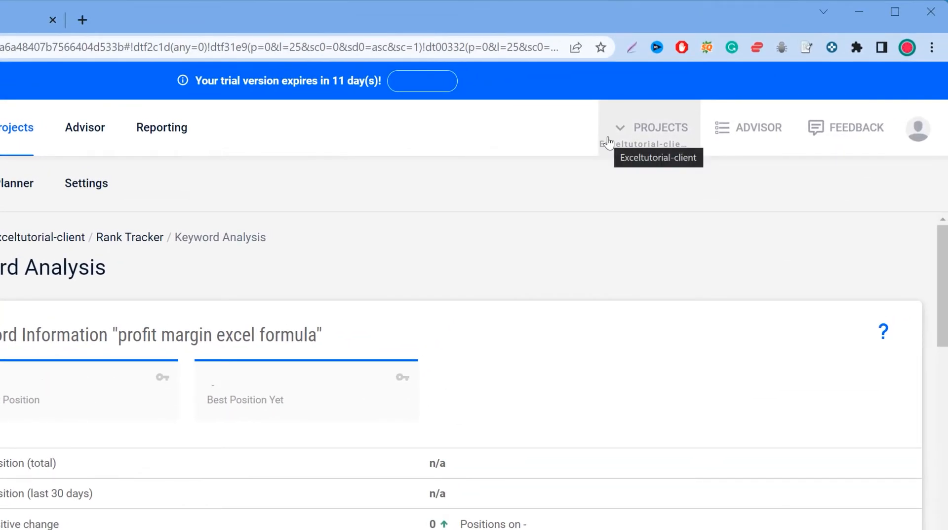
# Step: Check the project switcher, and examine the Site Audit's Analysis Manager and Overview for on-page analyses and analysis status
pyautogui.click(618, 147)
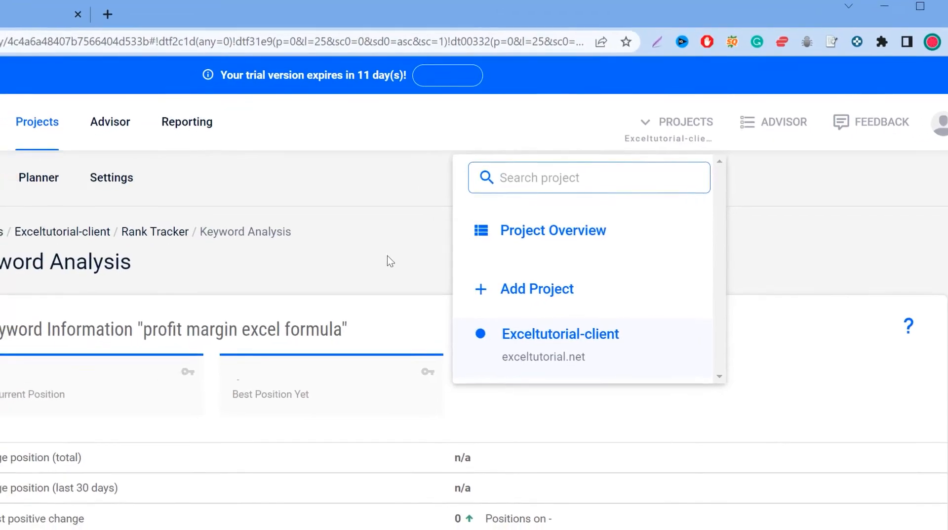
pyautogui.click(362, 261)
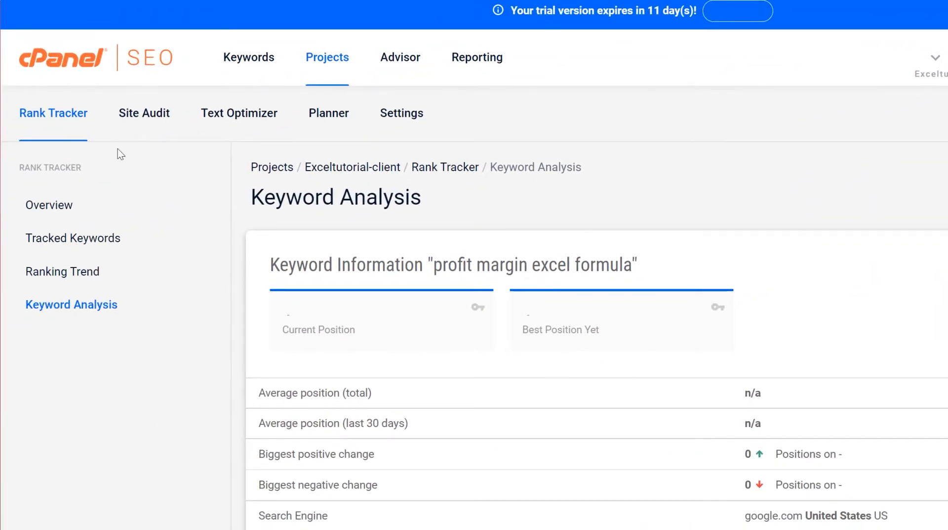
pyautogui.click(135, 123)
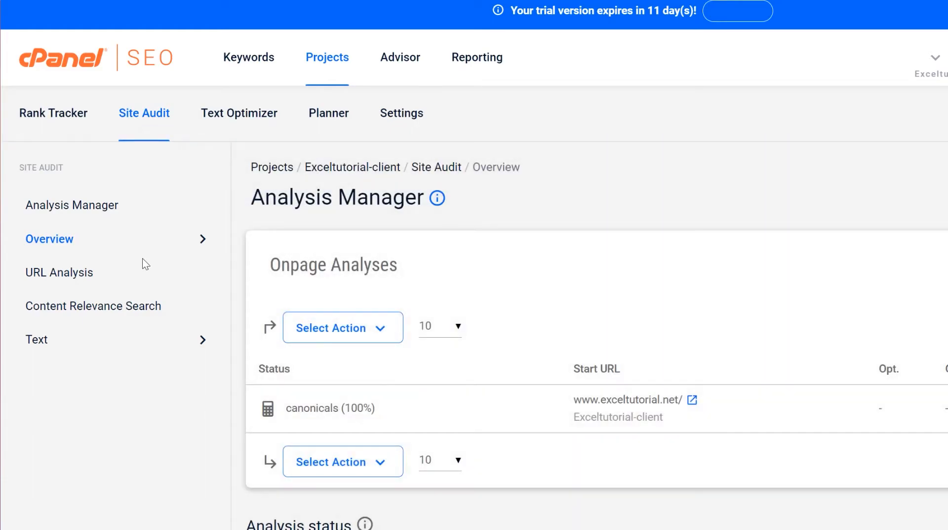
pyautogui.click(99, 205)
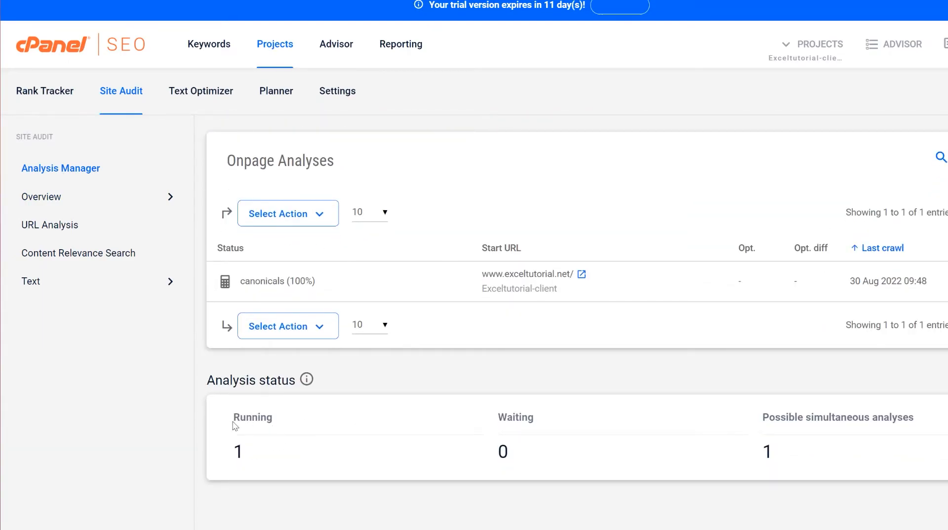
pyautogui.moveTo(233, 423); pyautogui.dragTo(283, 433)
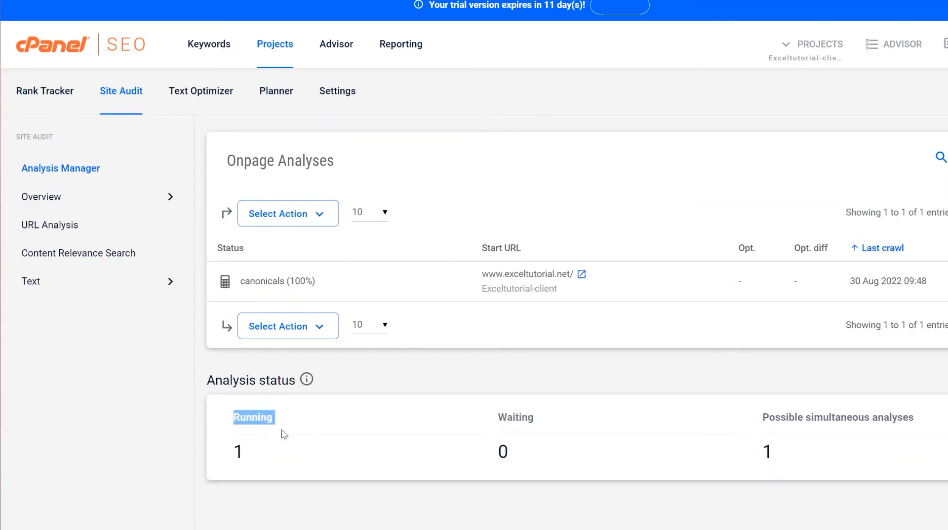
pyautogui.click(834, 431)
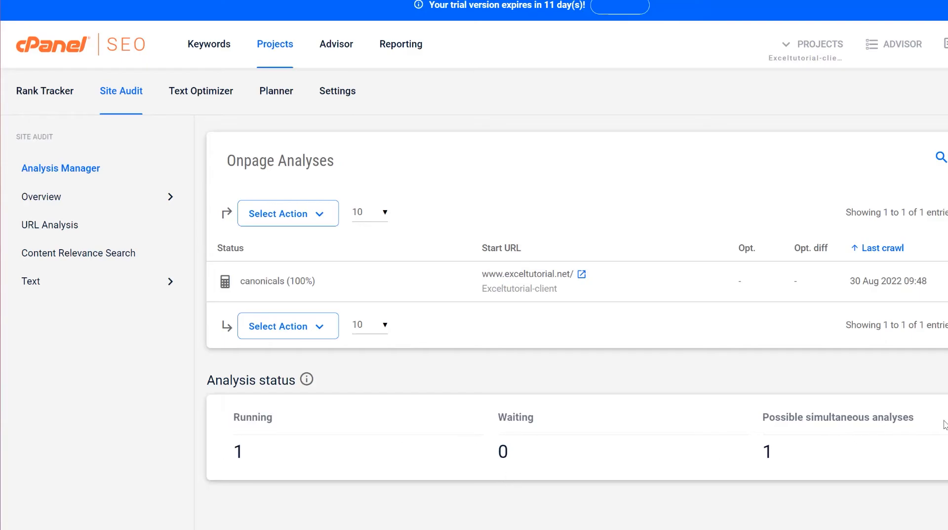
pyautogui.click(95, 197)
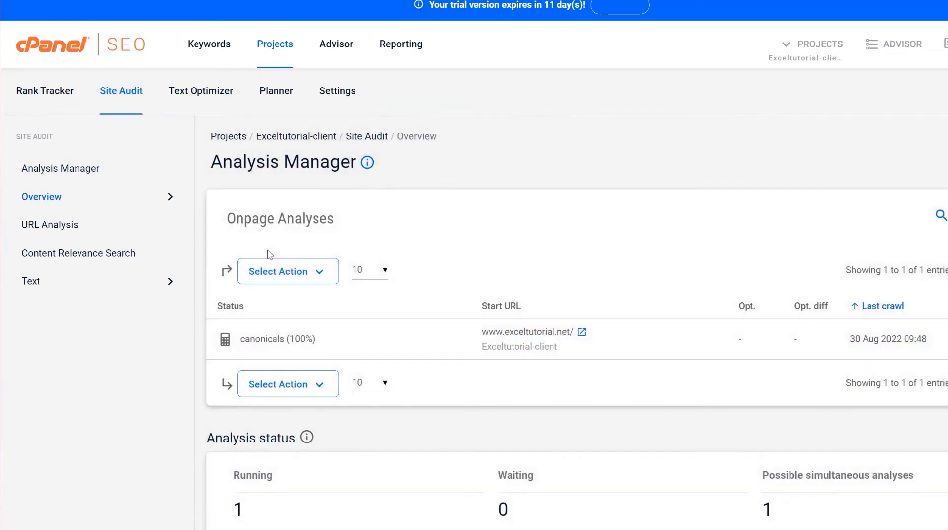
pyautogui.scroll(-1, 269, 254)
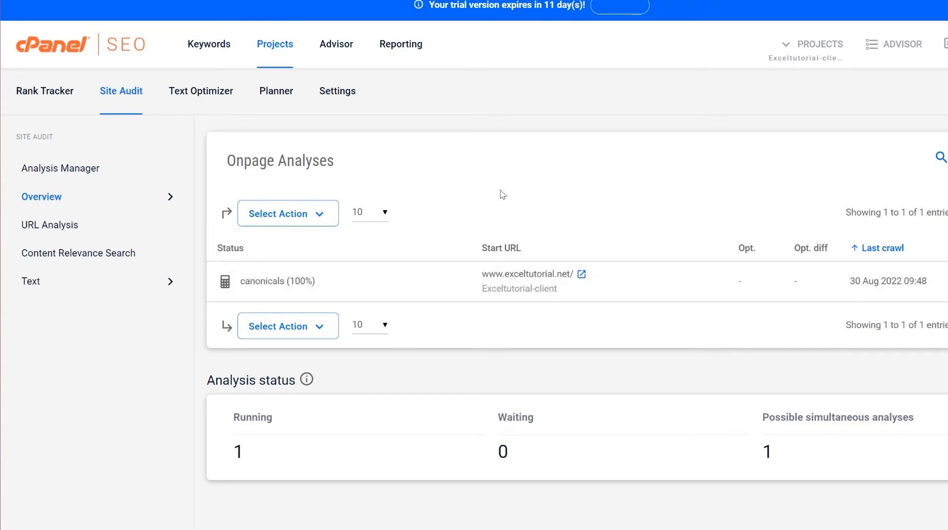
# Step: Open the Text Optimizer, look over its introduction and start a new text analysis
pyautogui.click(225, 105)
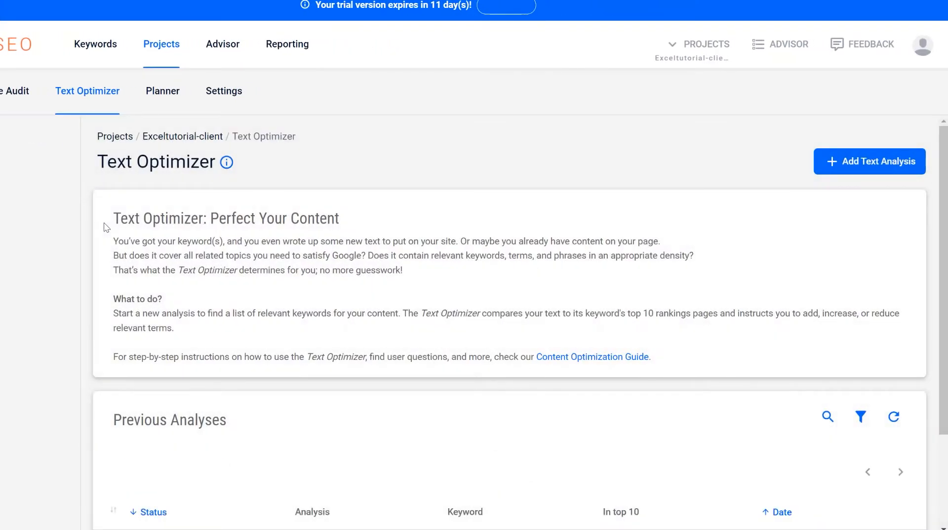
pyautogui.scroll(-3, 106, 227)
pyautogui.scroll(3, 303, 415)
pyautogui.click(889, 168)
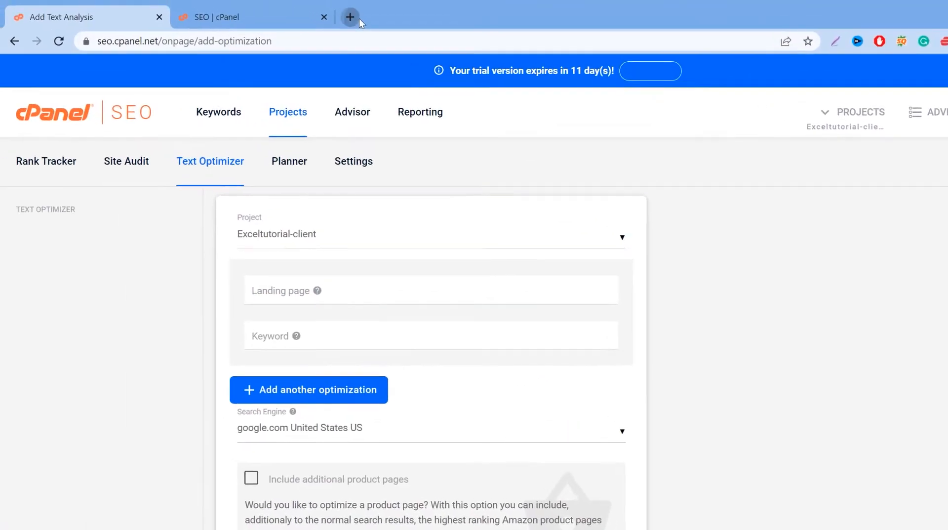
# Step: Load exceltutorial.net in a new browser tab
pyautogui.click(350, 17)
pyautogui.write('exce')
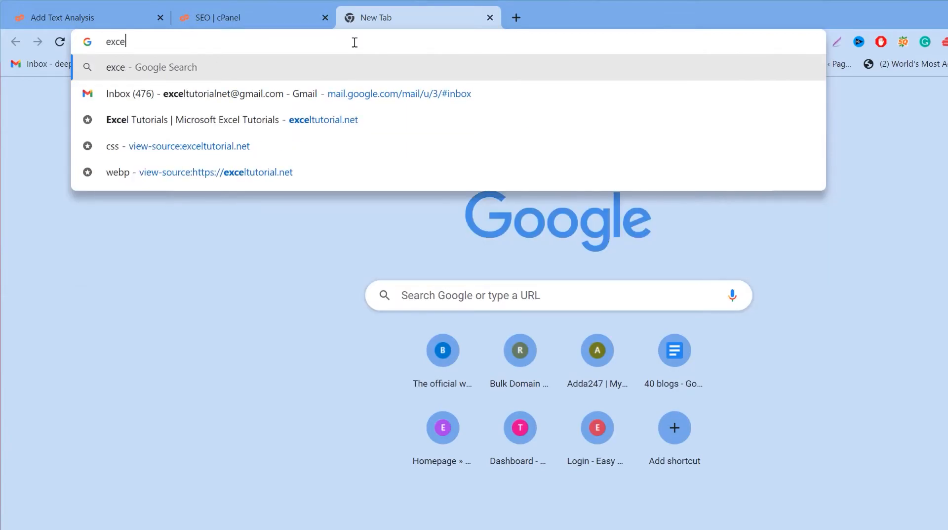
pyautogui.write('ltutorial.net')
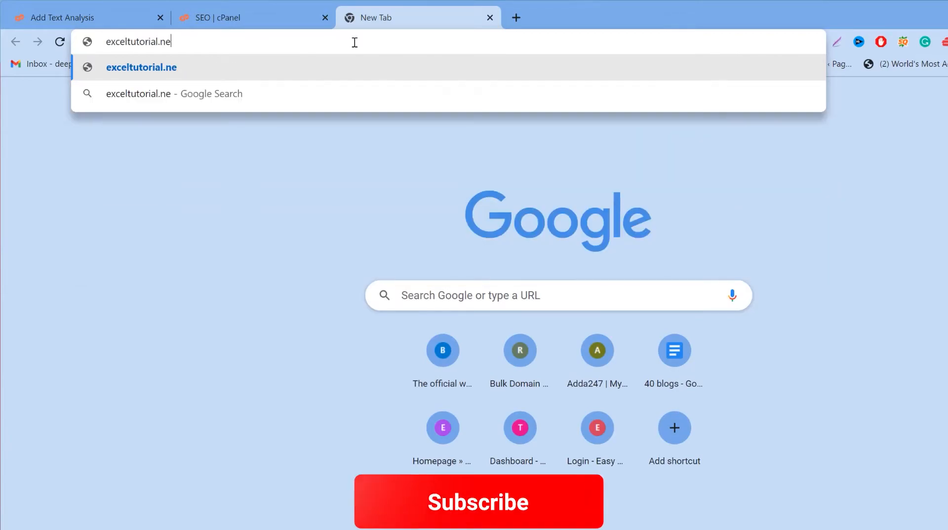
pyautogui.press('Return')
# Step: Open the latest tutorial "9 Statistical Functions in Excel You Need to Know" and copy its page URL
pyautogui.scroll(-15, 5, 343)
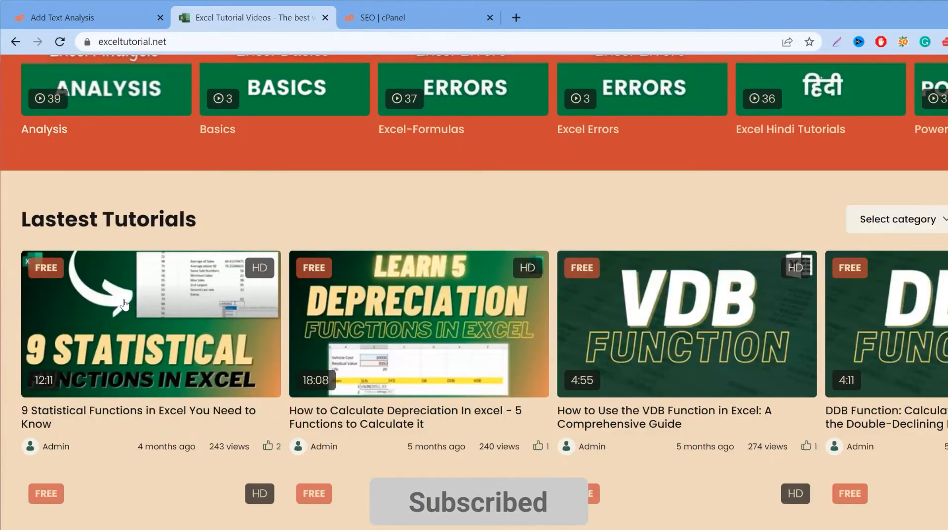
pyautogui.click(143, 341)
pyautogui.click(110, 41)
pyautogui.hotkey('ctrl', 'c')
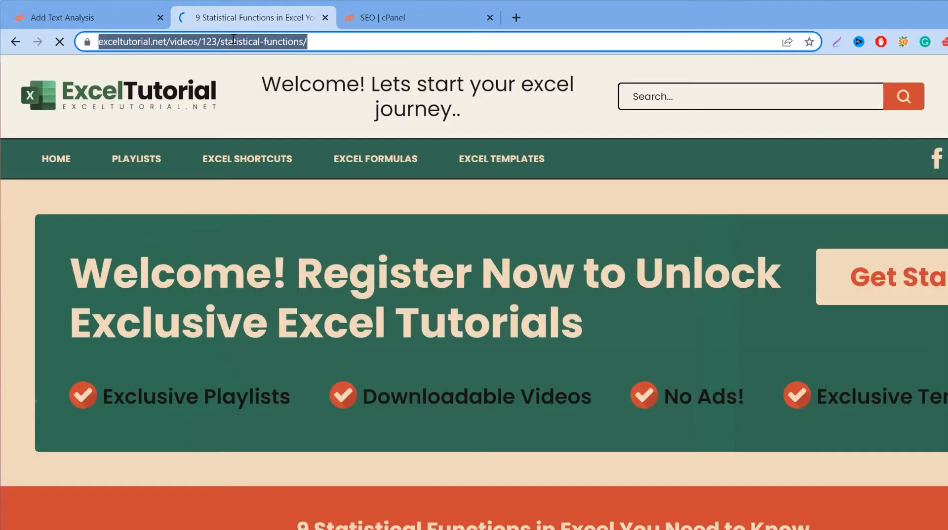
# Step: Fill in the new text analysis with the copied statistical-functions page URL as landing page and "Statistical Functions" as keyword
pyautogui.click(108, 19)
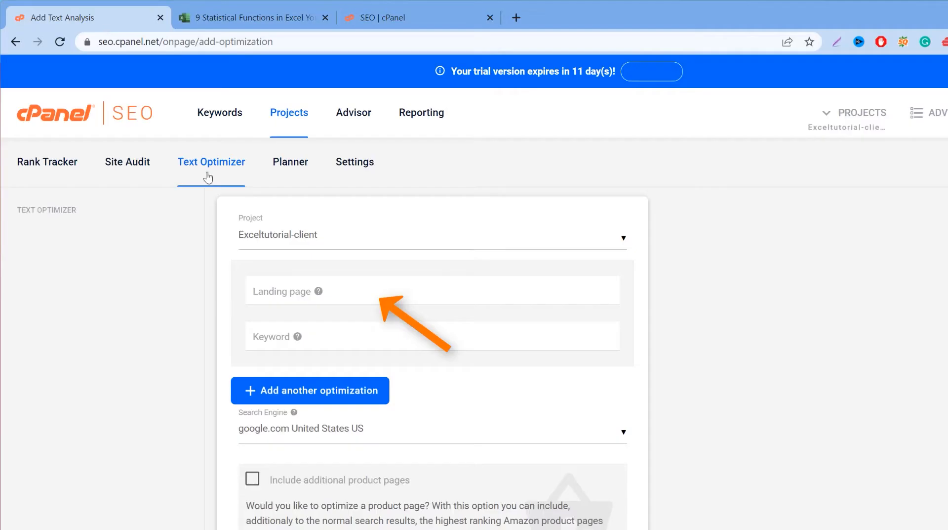
pyautogui.hotkey('ctrl', 'v')
pyautogui.click(323, 339)
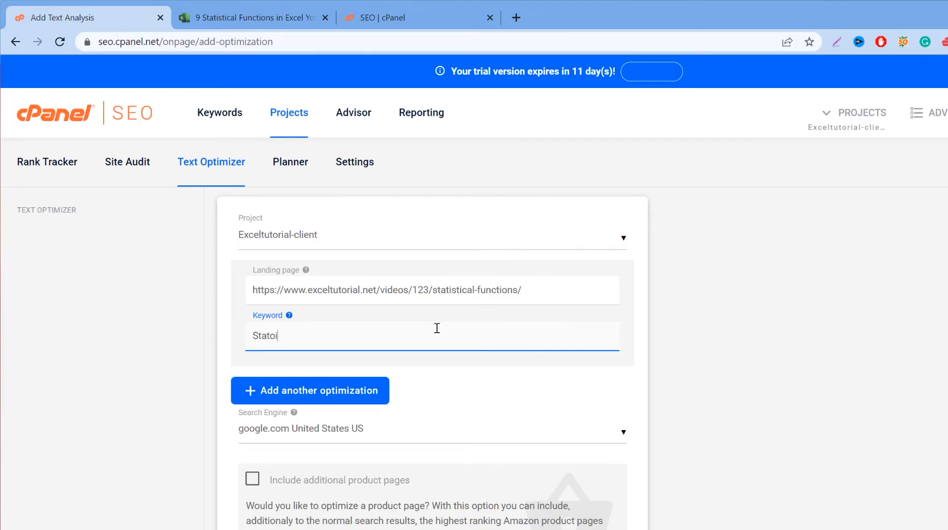
pyautogui.write('Statistcia')
pyautogui.write('tions')
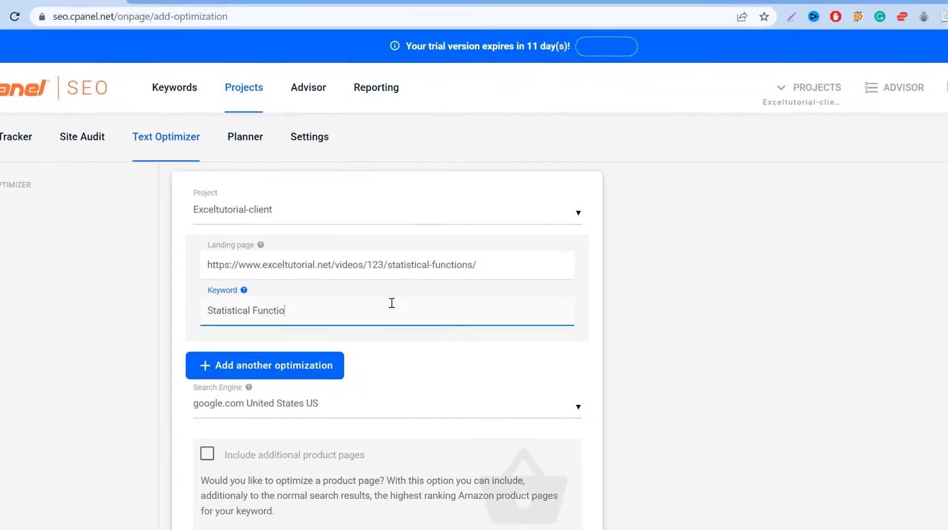
# Step: Look over the product page, additional URL and stopword options, keep the defaults and start the text analysis
pyautogui.scroll(-3, 437, 328)
pyautogui.click(300, 489)
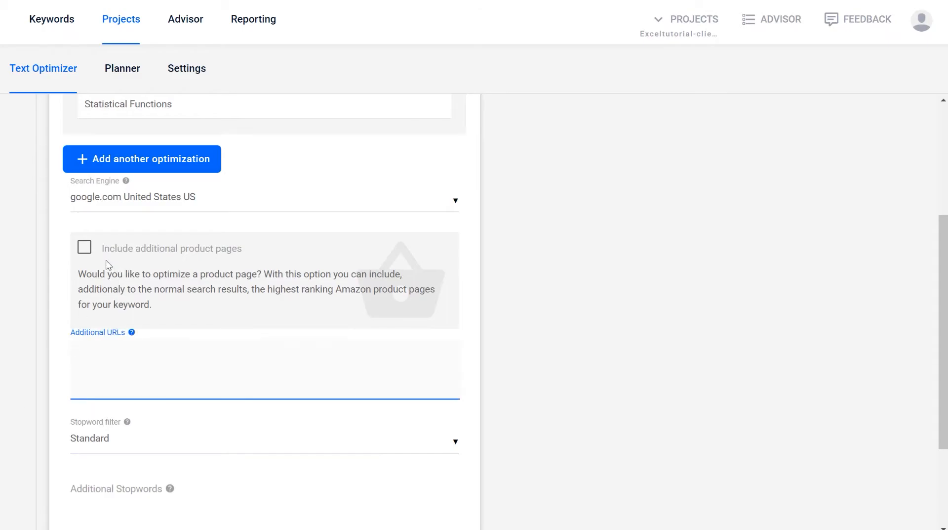
pyautogui.click(196, 253)
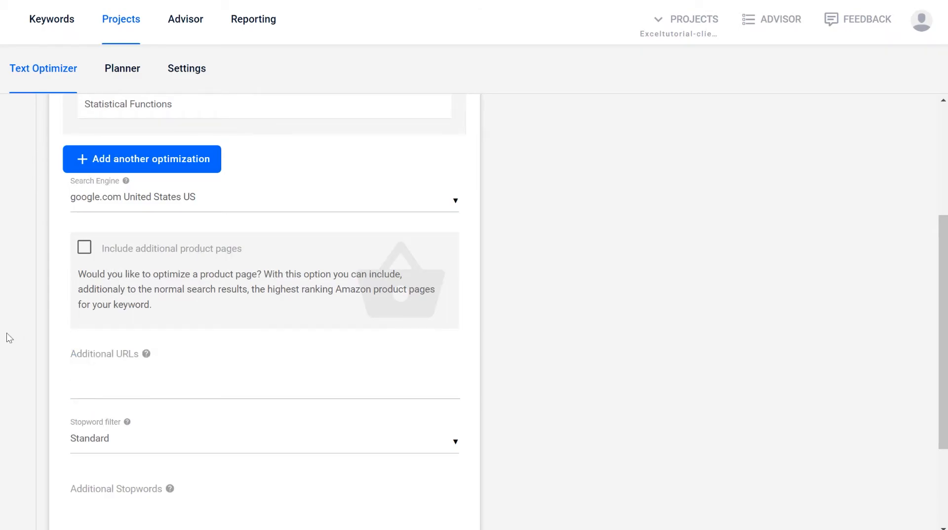
pyautogui.scroll(-3, 158, 440)
pyautogui.click(405, 450)
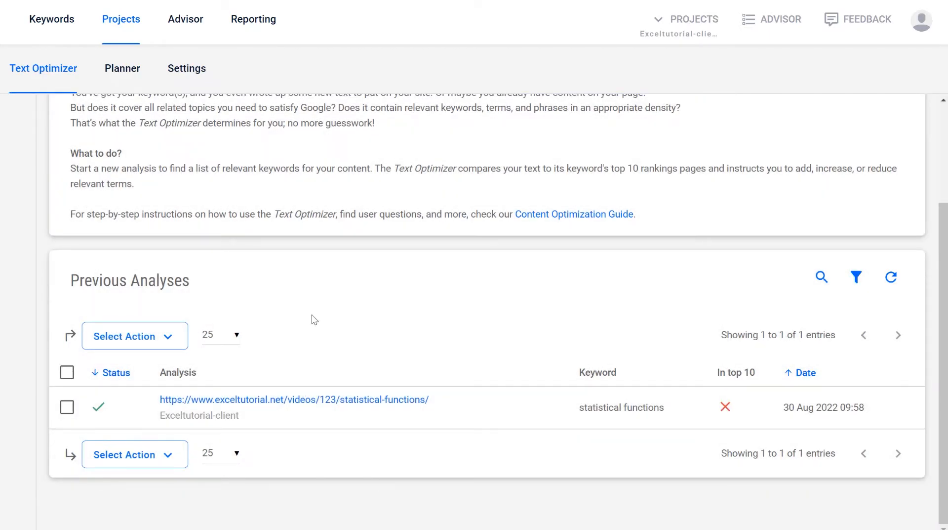
# Step: Open the finished analysis of the statistical-functions page and examine its keyword summary, keyword table and WDF*IDF chart
pyautogui.click(402, 399)
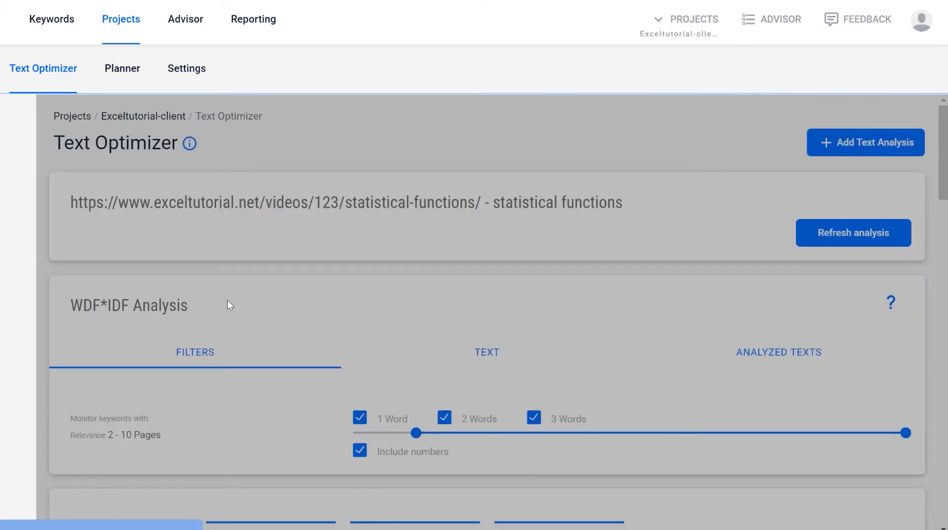
pyautogui.scroll(-3, 227, 301)
pyautogui.scroll(2, 227, 300)
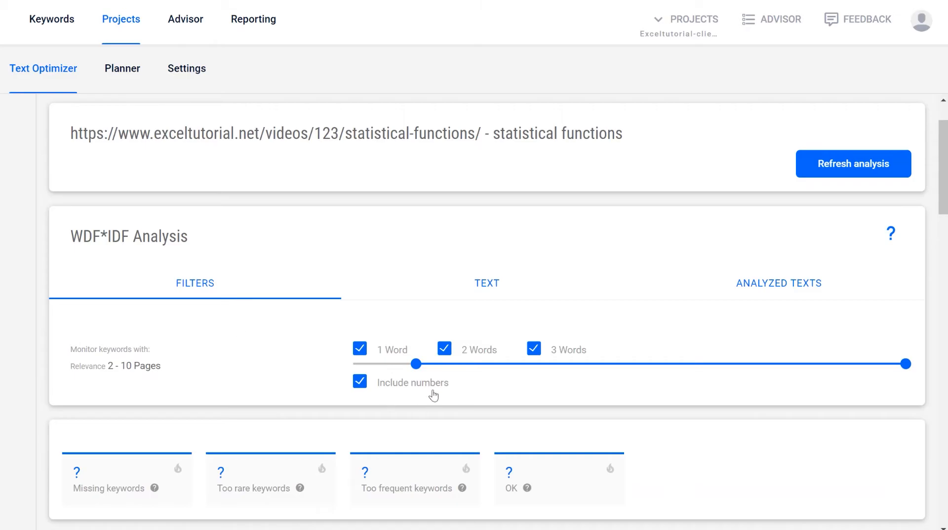
pyautogui.scroll(-3, 254, 382)
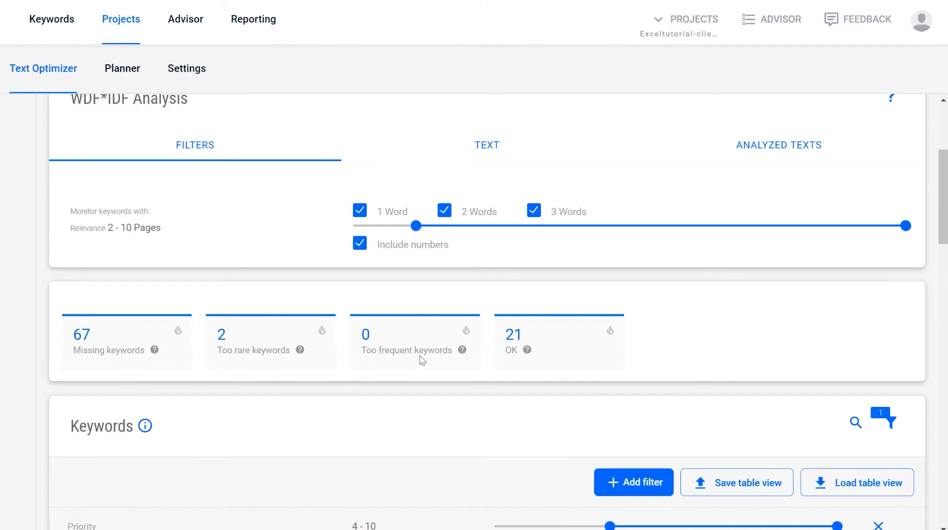
pyautogui.scroll(-10, 259, 390)
pyautogui.scroll(2, 178, 390)
pyautogui.scroll(-7, 179, 390)
pyautogui.scroll(1, 685, 337)
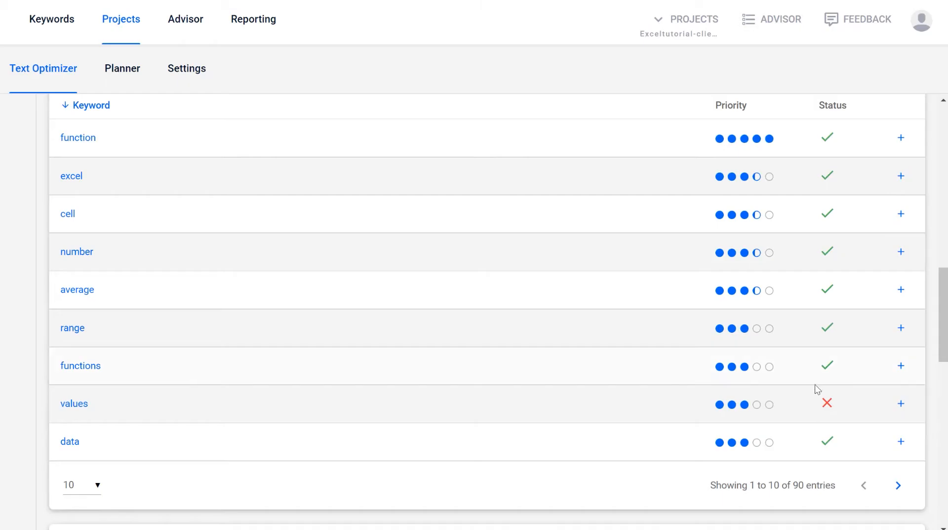
pyautogui.scroll(-8, 818, 405)
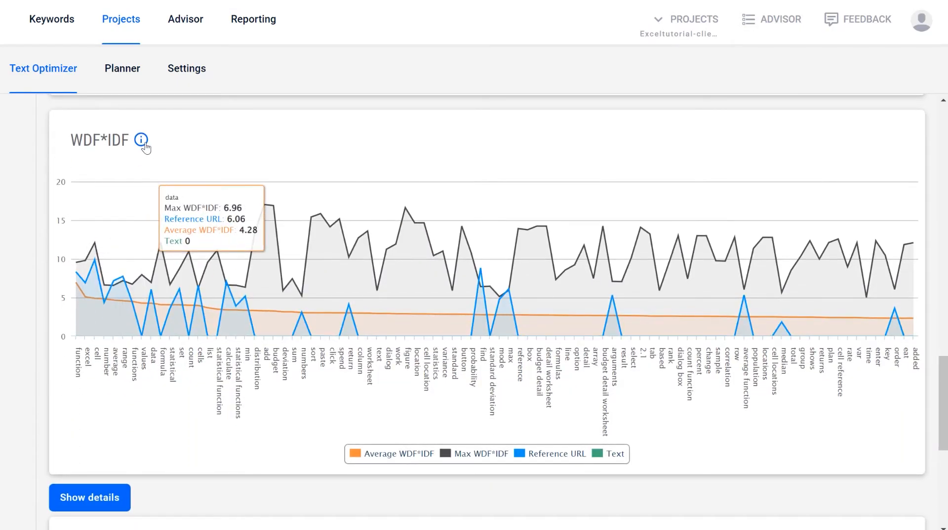
# Step: Read the explanation of the WDF*IDF chart and close it
pyautogui.click(142, 141)
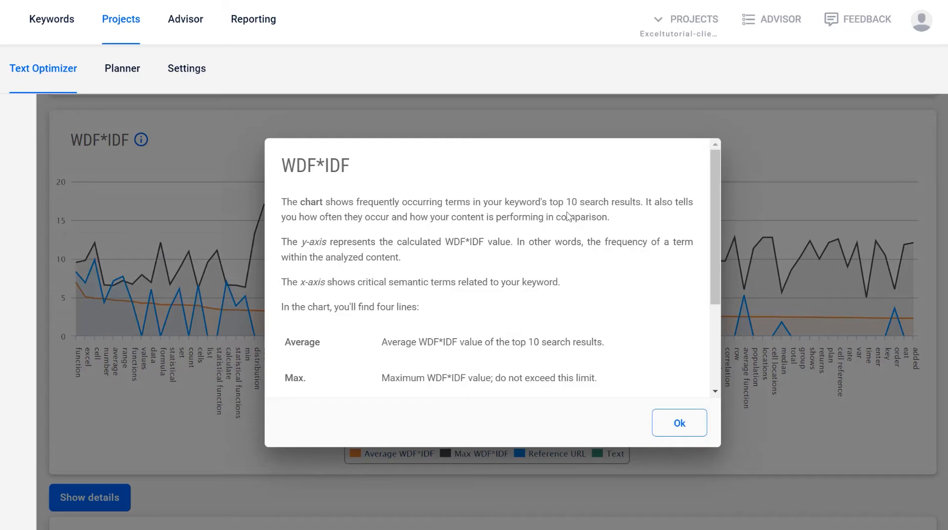
pyautogui.click(153, 333)
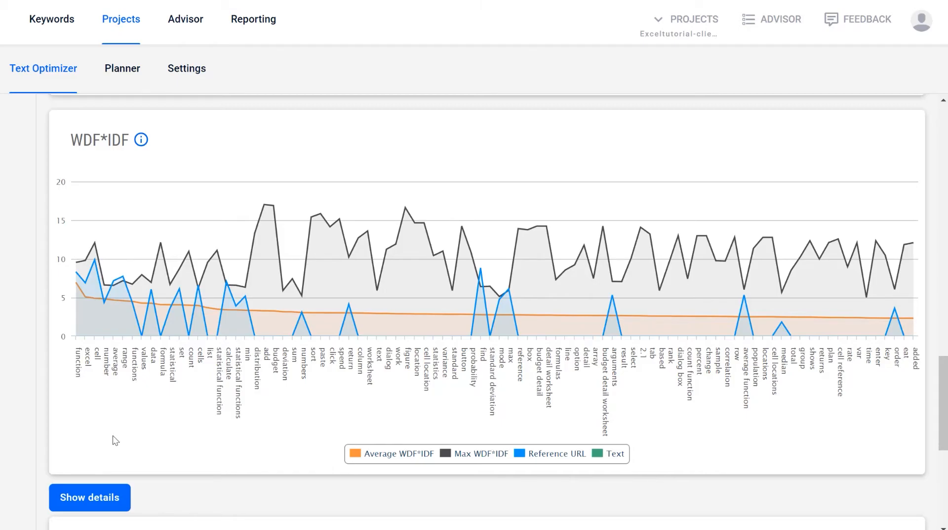
pyautogui.scroll(-7, 116, 440)
# Step: Examine the priority and status of the analyzed keywords on the first and second pages of the keyword table
pyautogui.scroll(12, 139, 420)
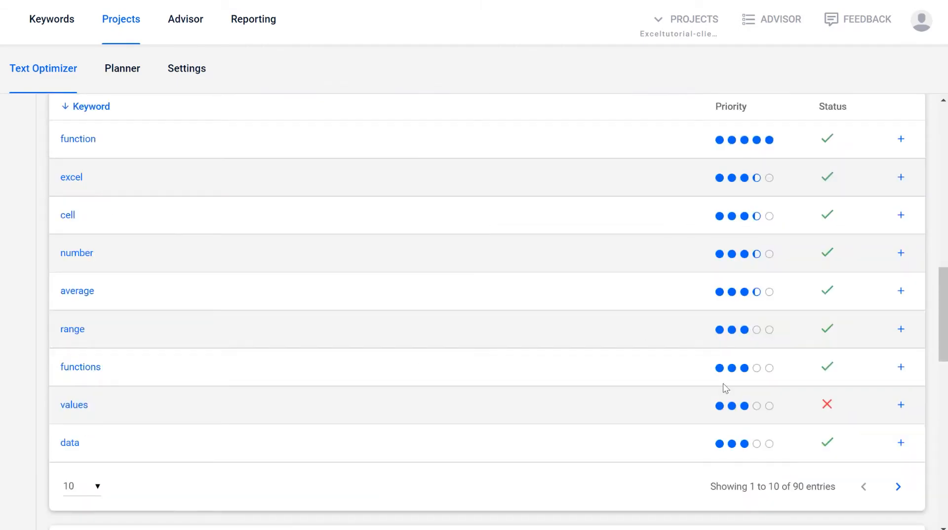
pyautogui.scroll(-1, 723, 383)
pyautogui.scroll(4, 851, 307)
pyautogui.scroll(-4, 830, 381)
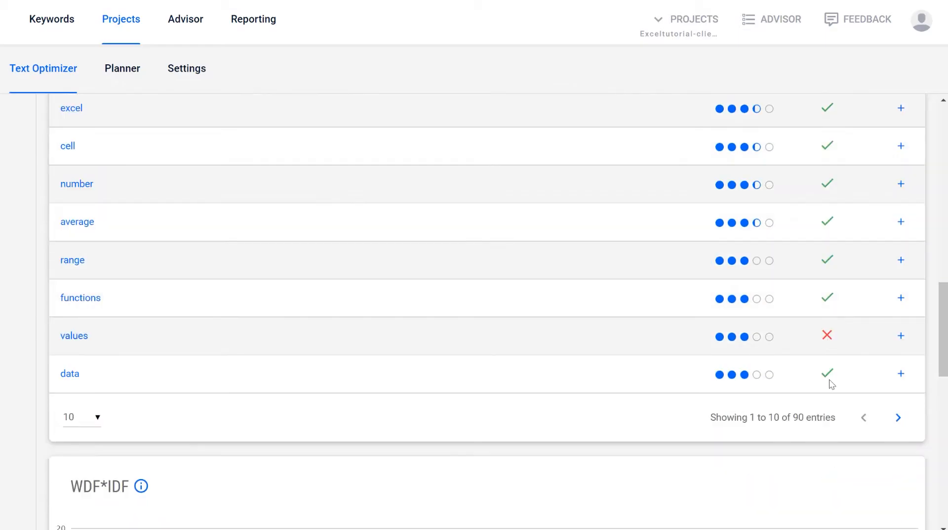
pyautogui.click(892, 420)
pyautogui.scroll(3, 799, 333)
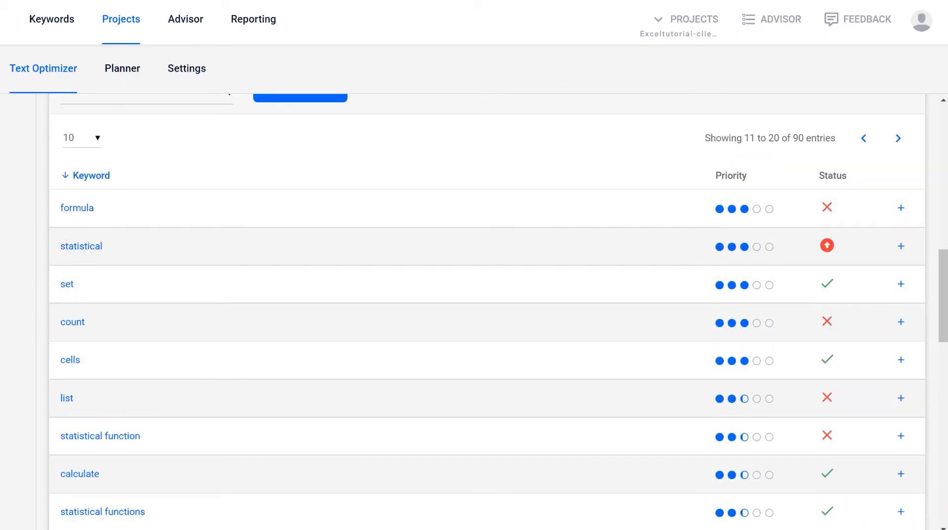
pyautogui.scroll(-1, 106, 211)
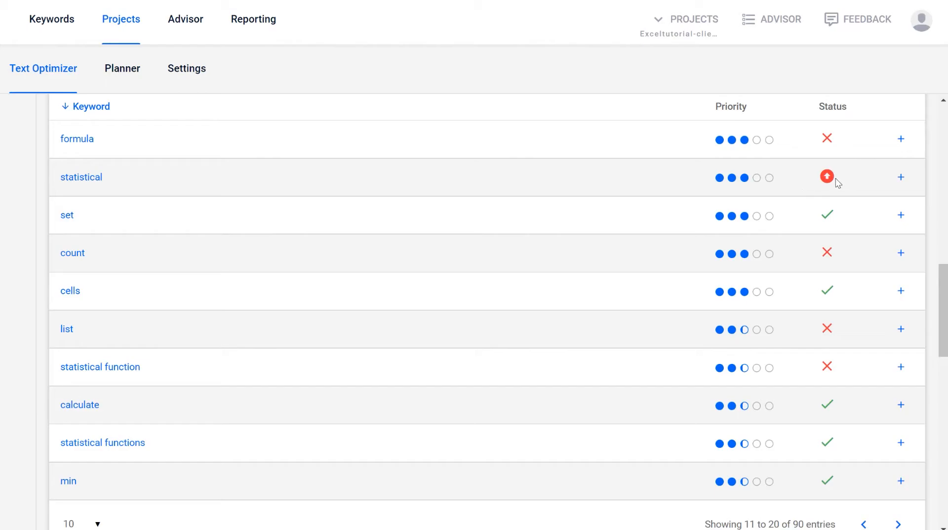
# Step: View how the competing pages use the keyword "statistical", collapse its details and show the third page of keywords
pyautogui.click(901, 178)
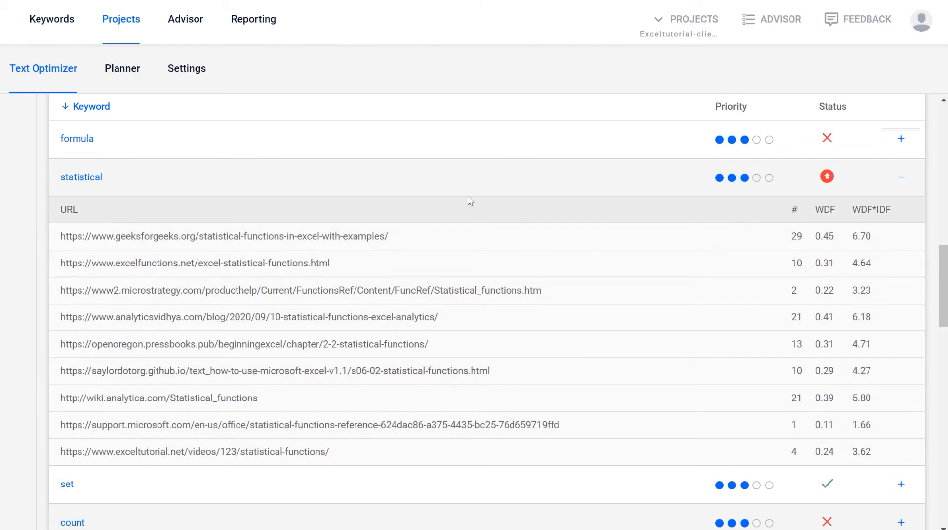
pyautogui.click(902, 179)
pyautogui.scroll(-5, 384, 405)
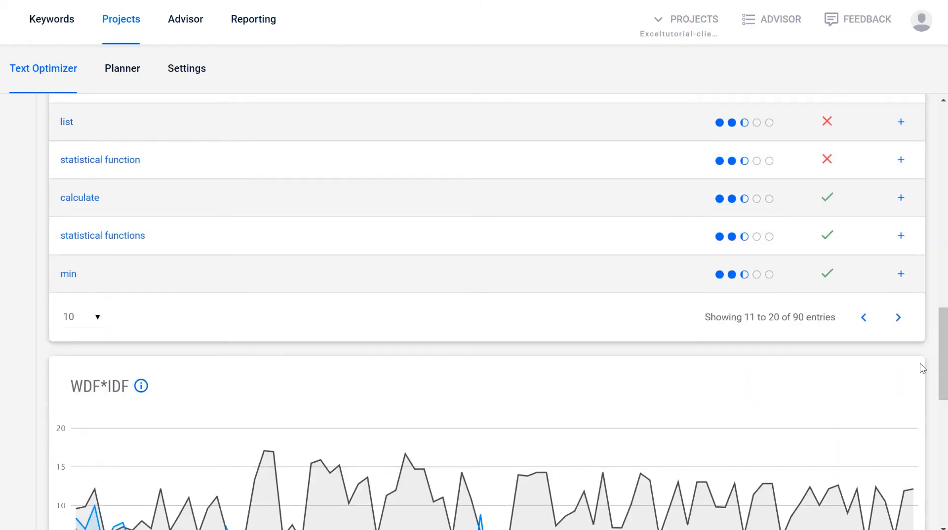
pyautogui.click(898, 317)
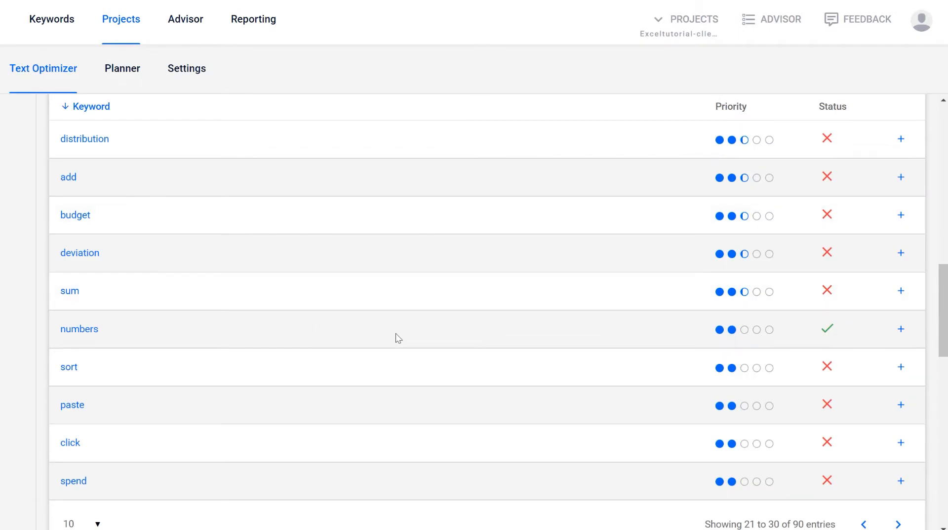
# Step: Check which filters can be added to the keyword table and close the list without choosing one
pyautogui.scroll(10, 185, 300)
pyautogui.scroll(-3, 197, 298)
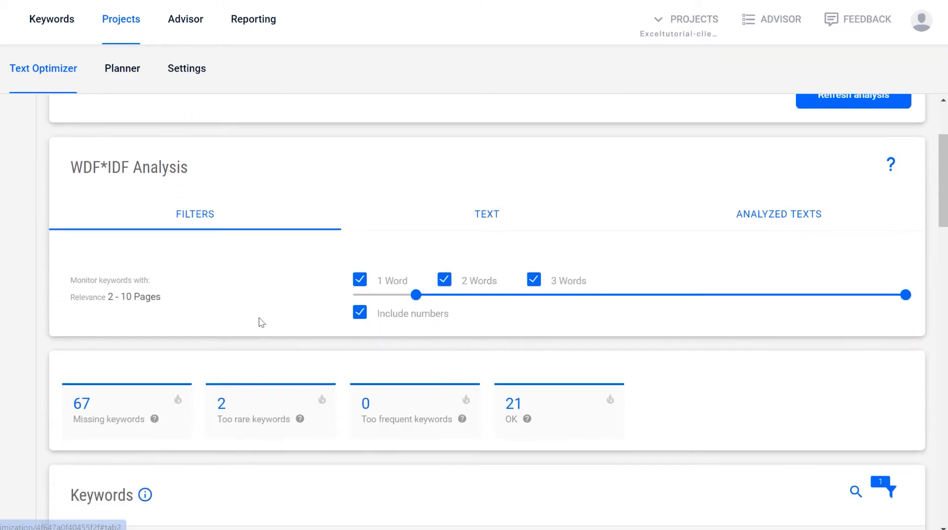
pyautogui.scroll(-5, 261, 322)
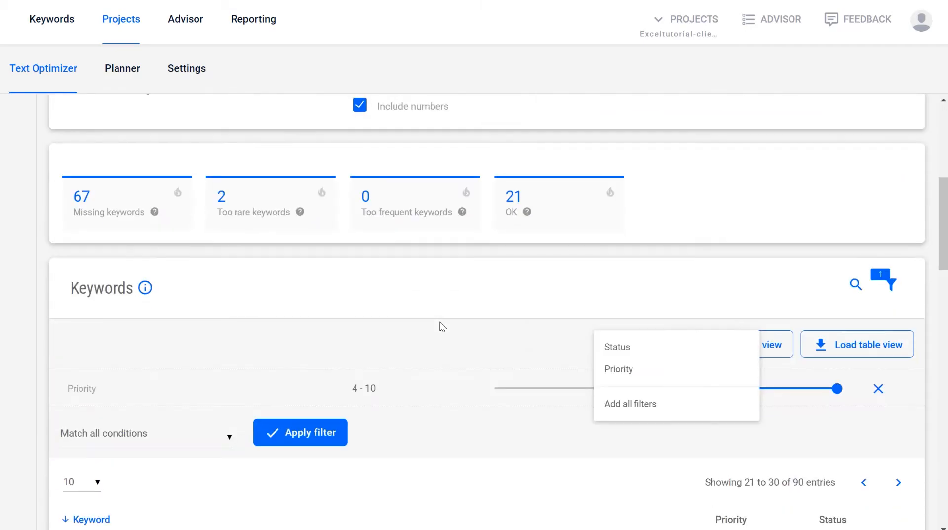
pyautogui.scroll(-4, 609, 226)
pyautogui.scroll(1, 599, 244)
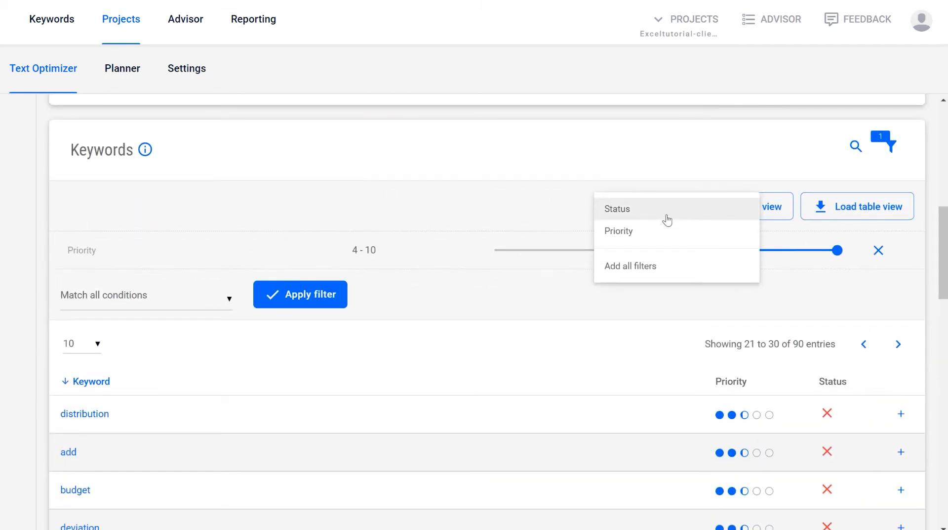
pyautogui.click(552, 307)
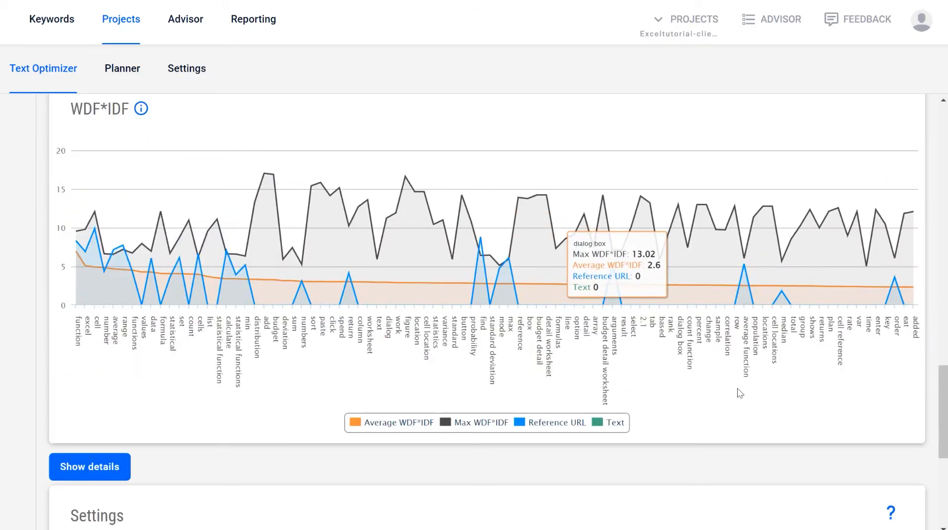
# Step: Check the settings used for the analysis, and view the analysis's text editor with the page URL
pyautogui.scroll(-6, 494, 385)
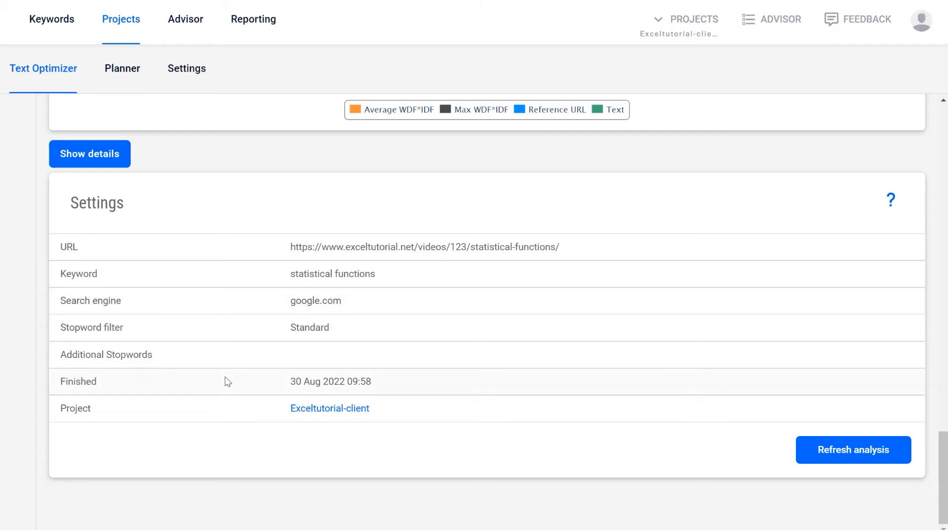
pyautogui.scroll(12, 304, 454)
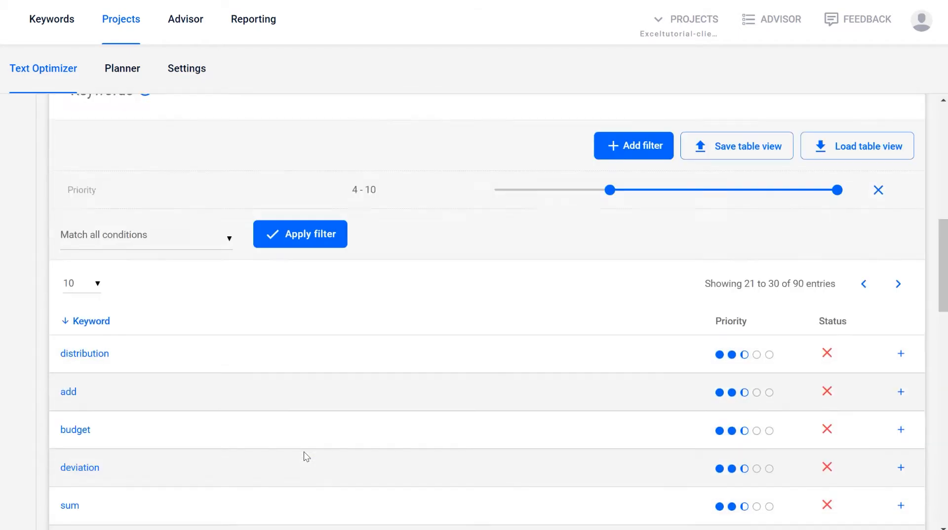
pyautogui.scroll(10, 304, 451)
pyautogui.click(503, 359)
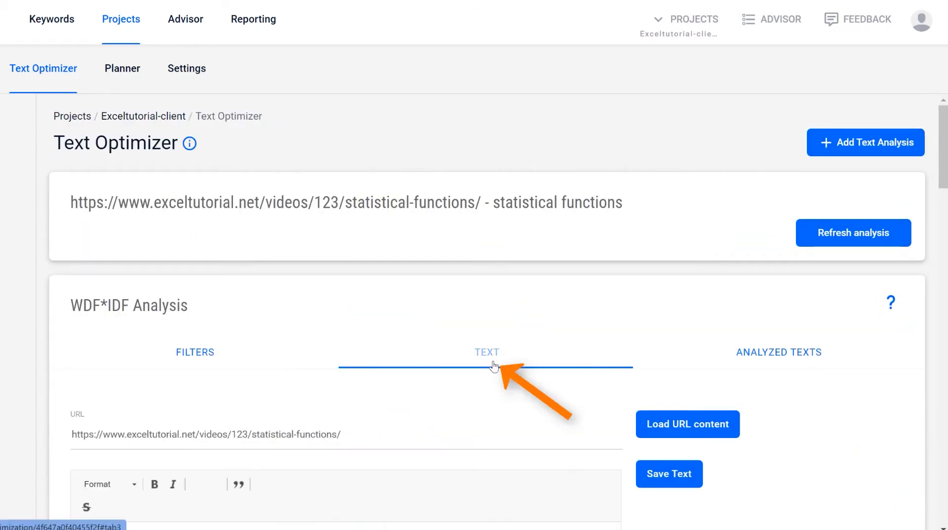
pyautogui.scroll(-7, 362, 395)
pyautogui.scroll(3, 332, 234)
# Step: Show the analyzed texts and compare the ranking positions and word counts of the competing pages with the reference URL
pyautogui.click(311, 374)
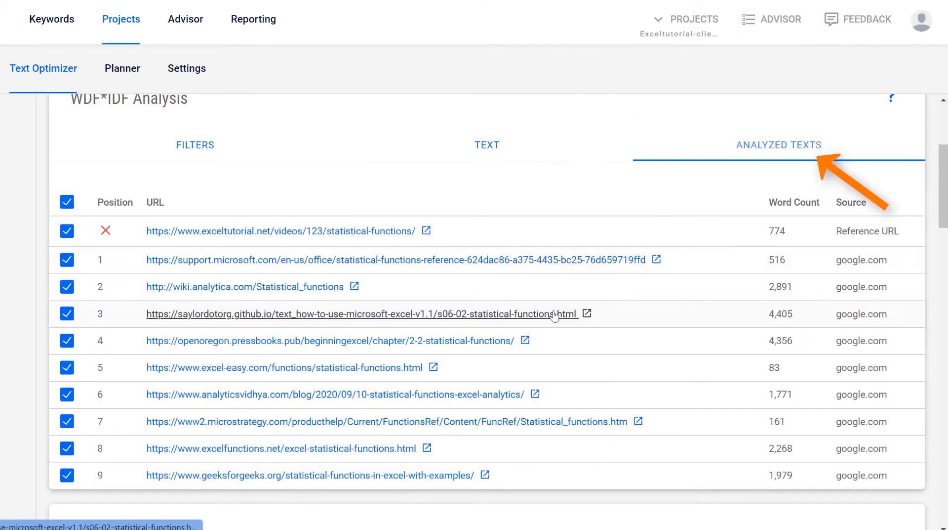
pyautogui.scroll(-1, 555, 318)
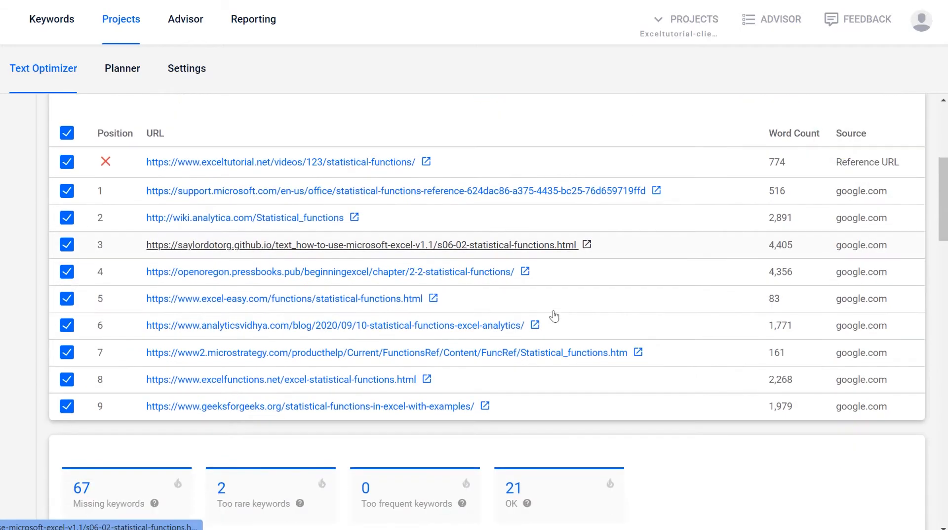
pyautogui.scroll(4, 446, 346)
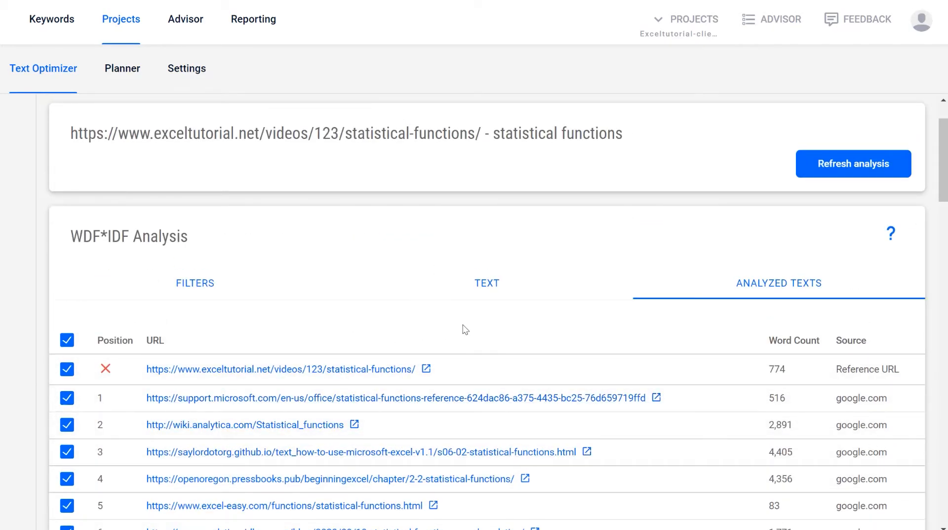
pyautogui.scroll(-5, 546, 354)
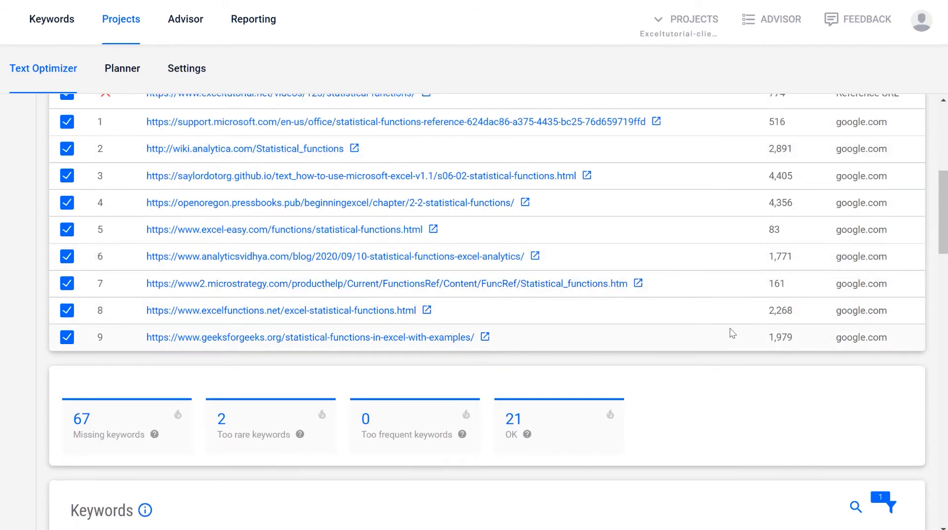
pyautogui.scroll(4, 733, 333)
pyautogui.scroll(-3, 818, 274)
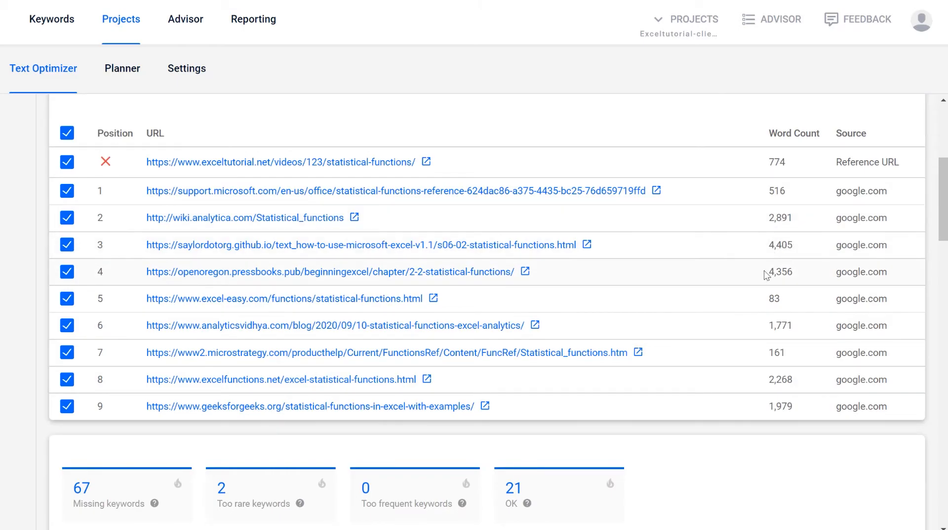
pyautogui.scroll(-3, 766, 275)
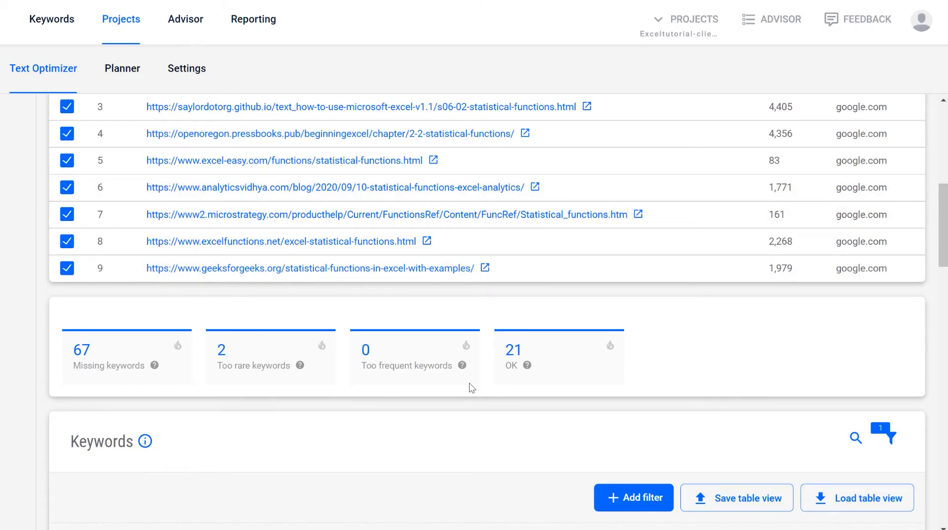
pyautogui.scroll(-5, 470, 384)
pyautogui.scroll(4, 624, 431)
pyautogui.scroll(10, 500, 381)
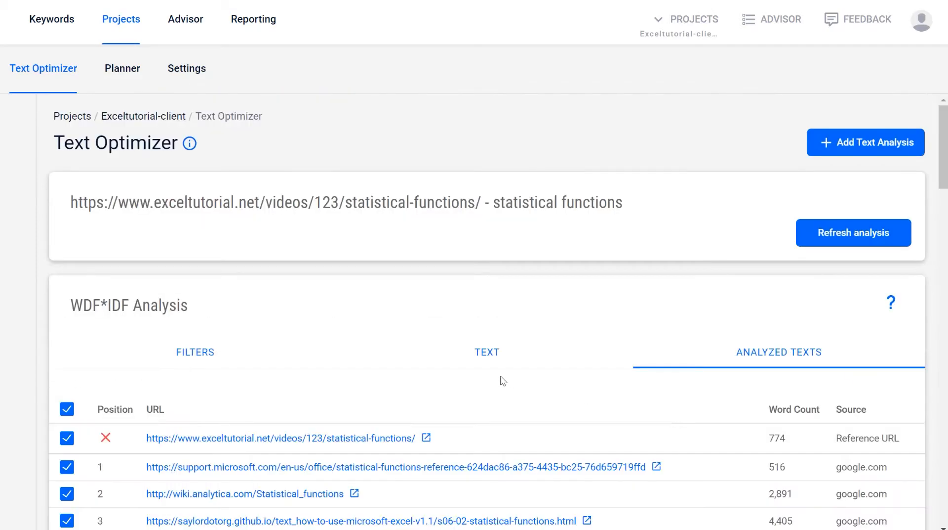
# Step: Return to the WDF*IDF analysis filters and look through the keyword table again
pyautogui.click(213, 358)
pyautogui.scroll(-3, 128, 430)
pyautogui.scroll(-15, 128, 427)
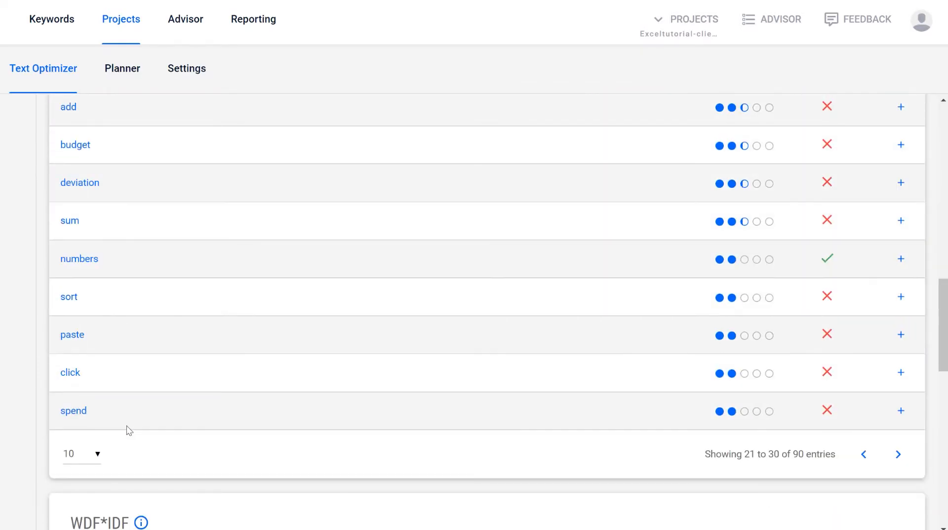
# Step: Leave the Text Optimizer analysis for the project's keyword Planner and read its introduction
pyautogui.scroll(10, 459, 397)
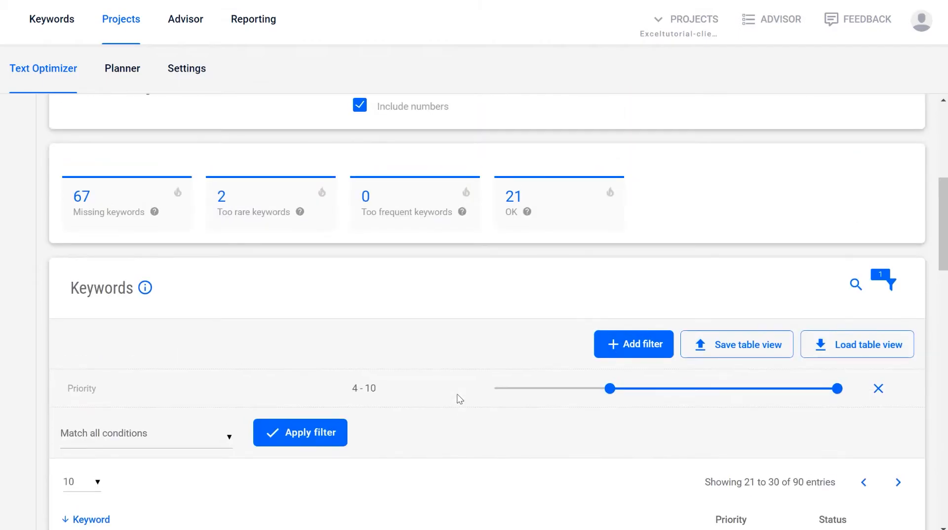
pyautogui.scroll(6, 95, 151)
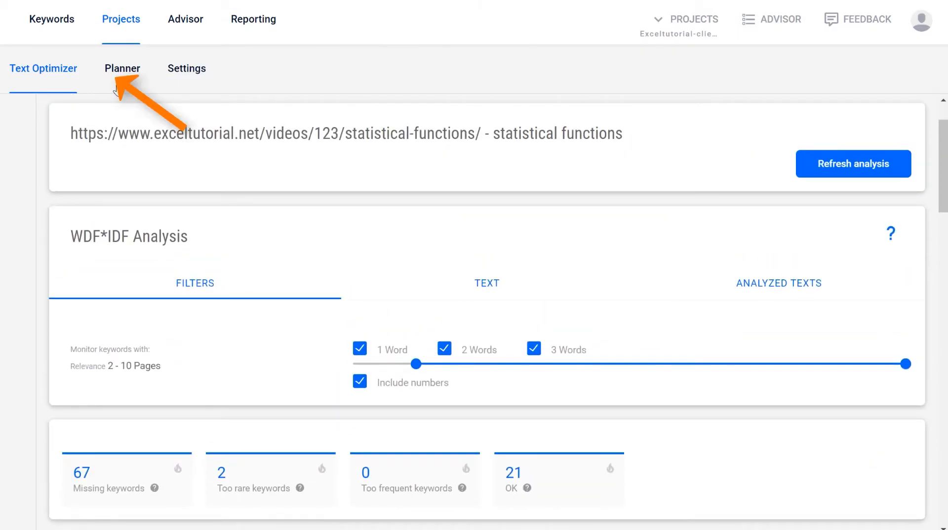
pyautogui.click(121, 70)
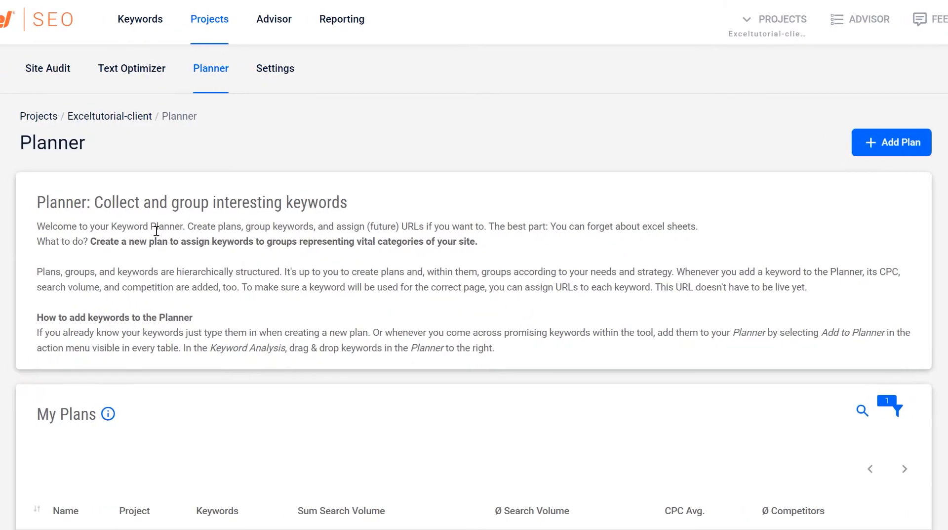
pyautogui.scroll(-3, 96, 272)
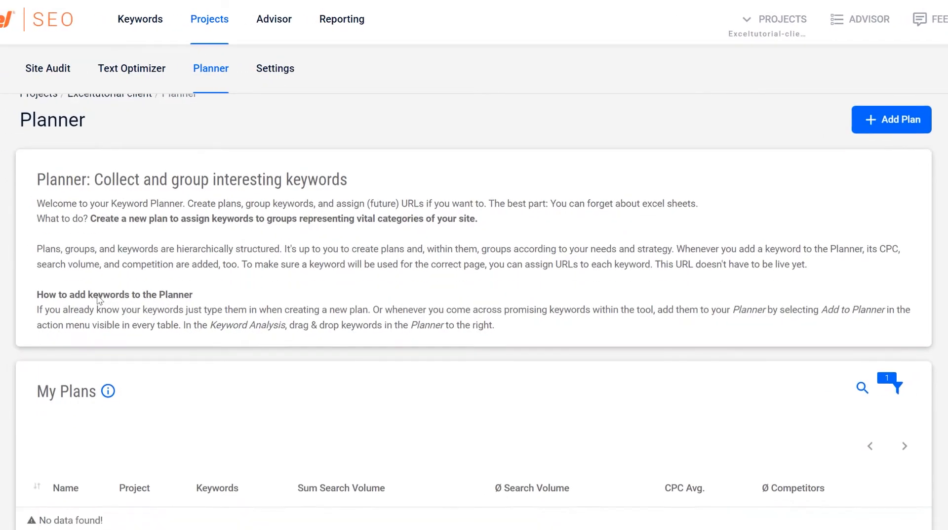
pyautogui.scroll(3, 96, 298)
# Step: Start a new plan for Exceltutorial-client named Excel Videos, with Statistical Functions as its first keyword
pyautogui.click(912, 145)
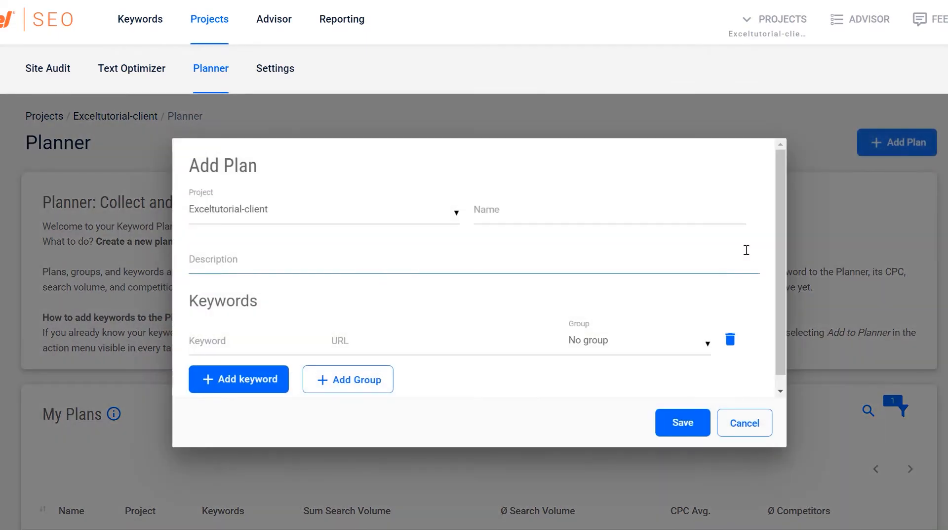
pyautogui.click(565, 203)
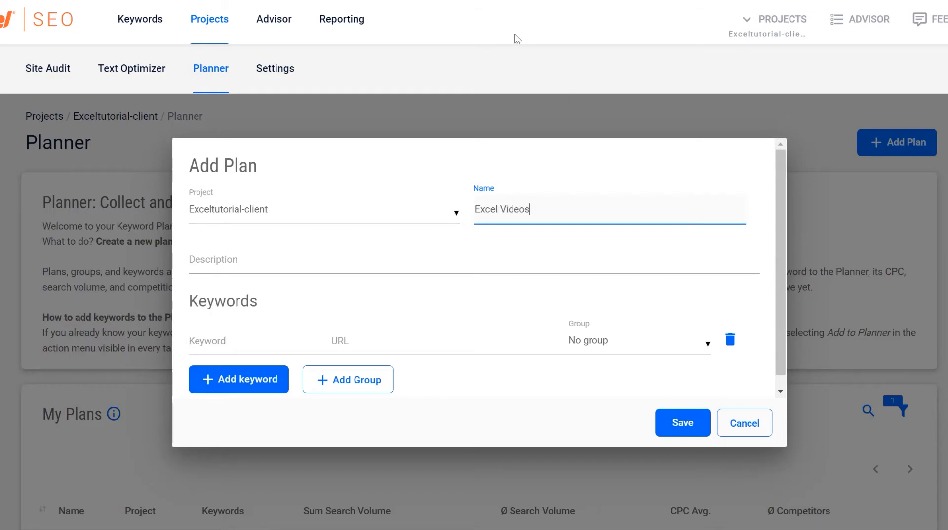
pyautogui.click(261, 337)
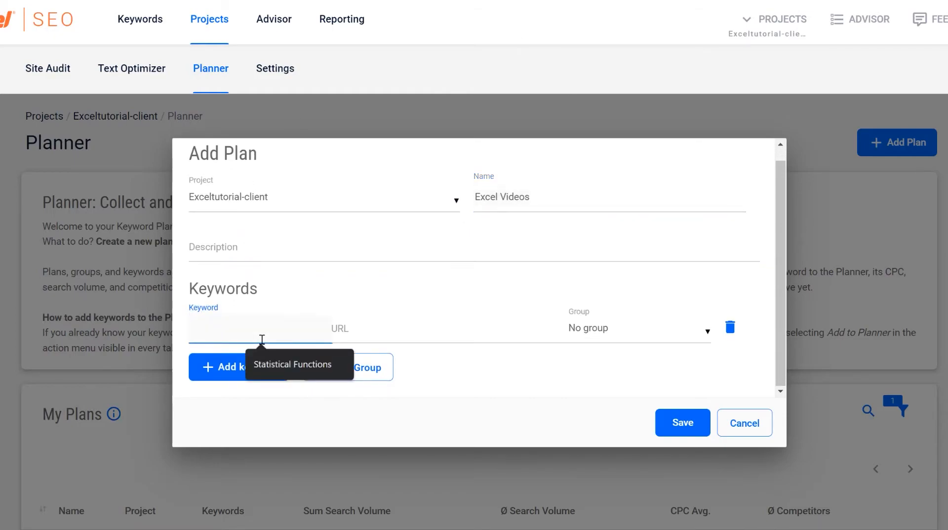
pyautogui.click(345, 368)
pyautogui.click(413, 328)
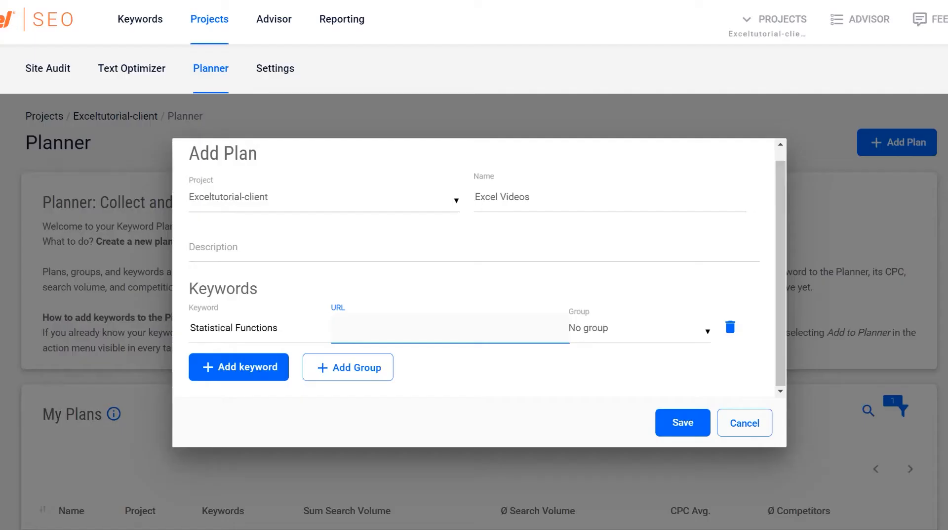
pyautogui.tripleClick(602, 203)
pyautogui.write('Stats')
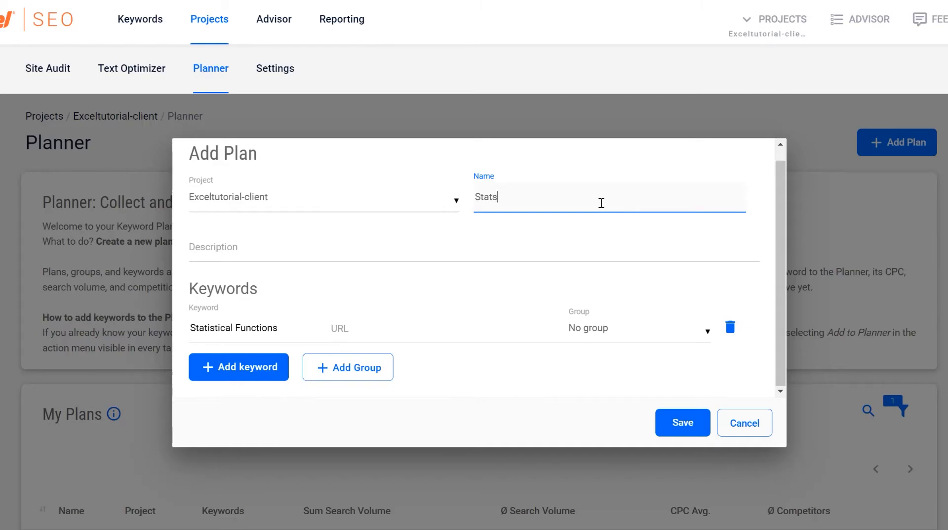
pyautogui.click(455, 334)
pyautogui.hotkey('ctrl', 'v')
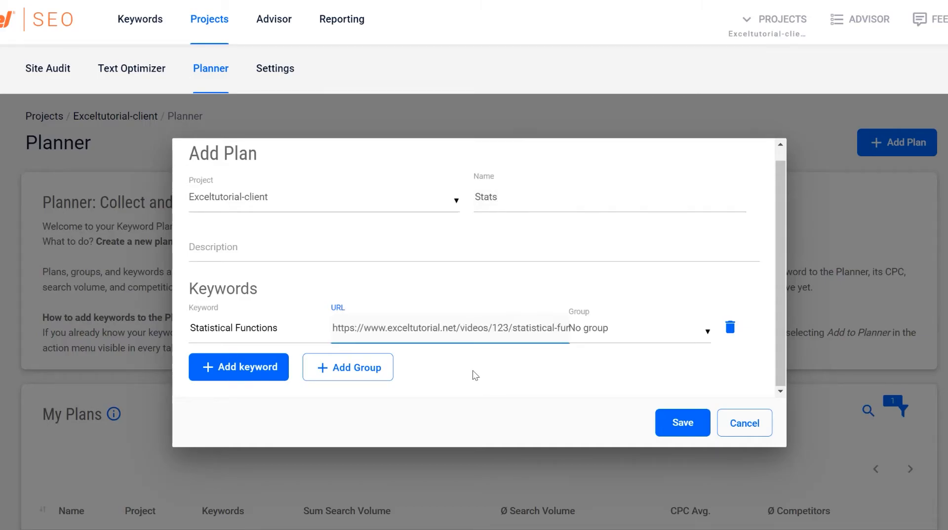
# Step: Add a second keyword row to the plan and switch to the statistical functions page on exceltutorial.net
pyautogui.click(265, 373)
pyautogui.click(265, 377)
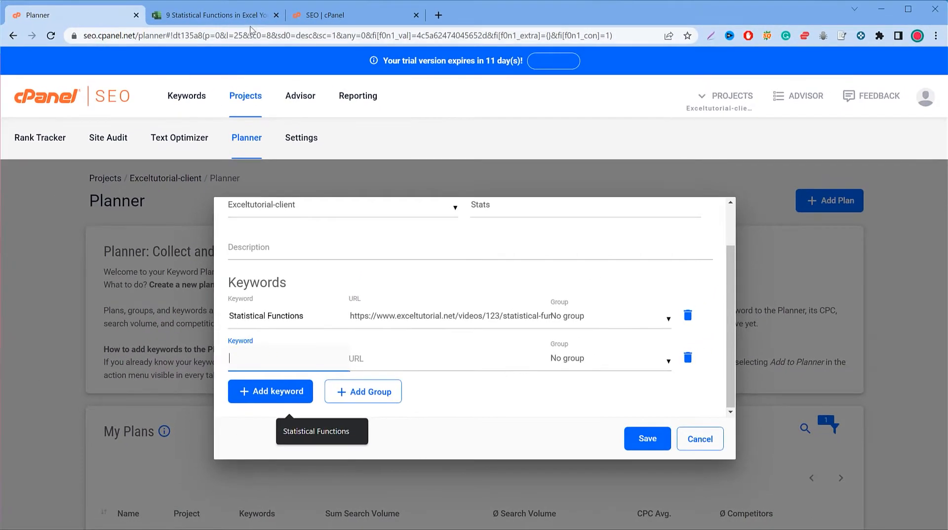
pyautogui.click(252, 14)
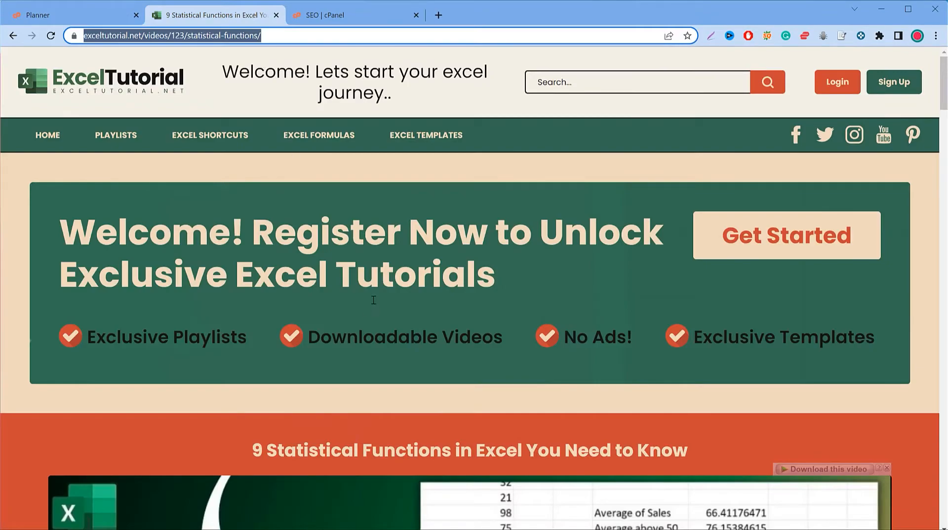
# Step: Look through the statistical functions page and the video listings behind its tags for another page to plan
pyautogui.scroll(-15, 374, 300)
pyautogui.click(139, 276)
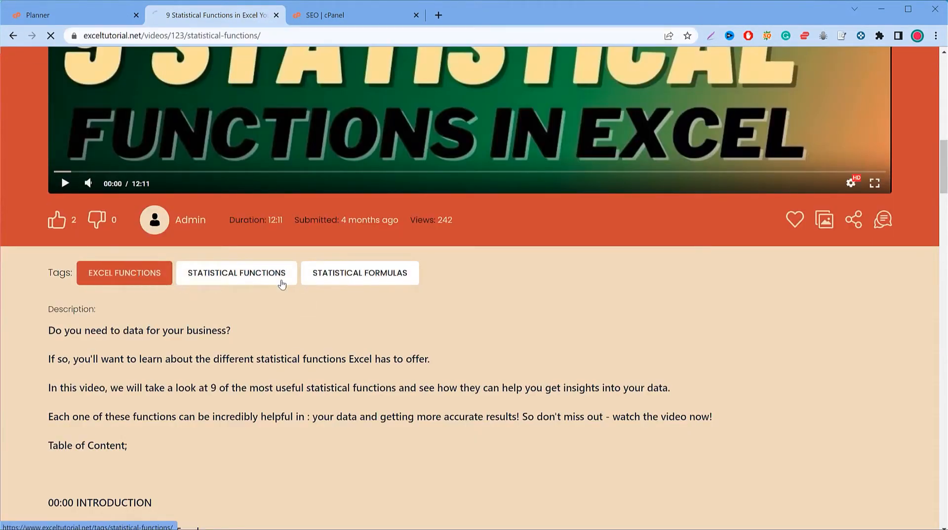
pyautogui.click(360, 273)
pyautogui.scroll(-7, 65, 234)
pyautogui.click(65, 234)
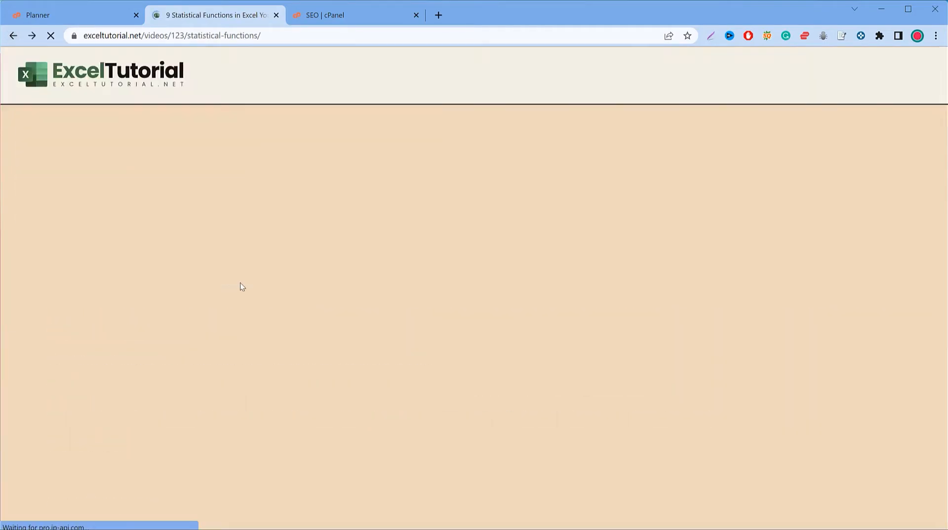
pyautogui.click(240, 282)
pyautogui.scroll(-7, 265, 280)
pyautogui.scroll(4, 265, 279)
# Step: Show the videos tagged with excel functions and open the one about the INDIRECT function
pyautogui.click(13, 35)
pyautogui.click(127, 211)
pyautogui.scroll(-5, 181, 336)
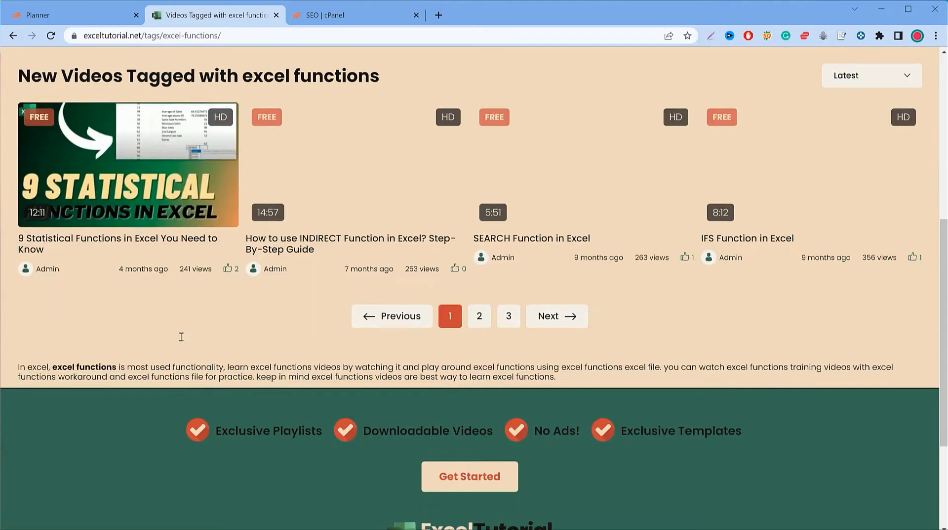
pyautogui.click(348, 201)
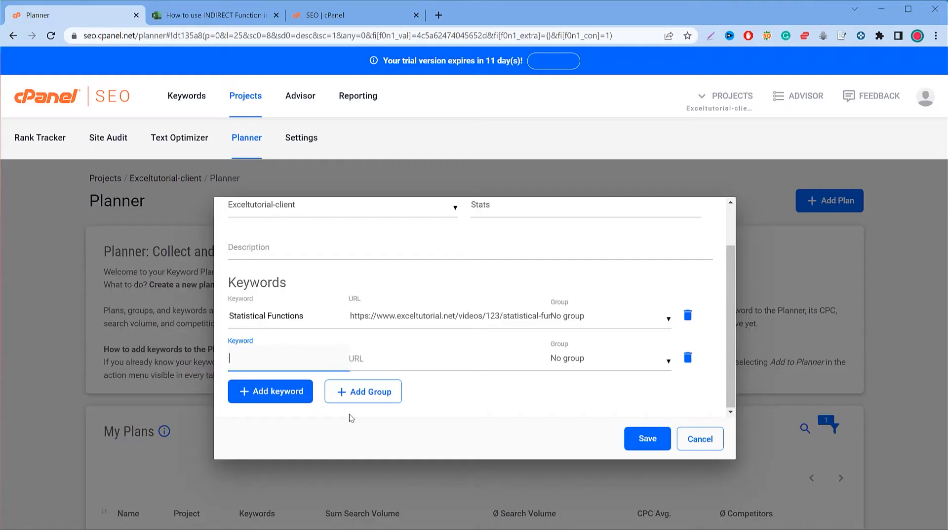
pyautogui.click(79, 15)
pyautogui.click(377, 359)
pyautogui.hotkey('ctrl', 'v')
pyautogui.click(296, 361)
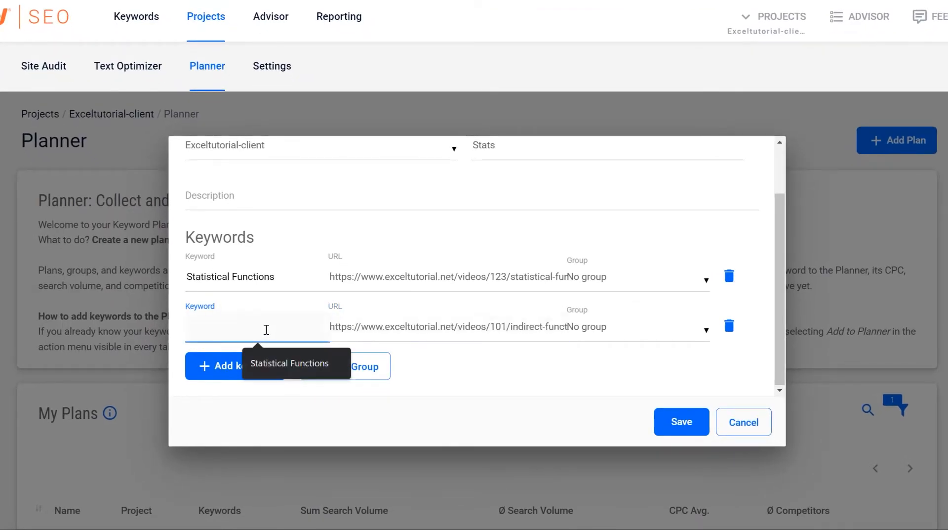
pyautogui.write('Indirect Function')
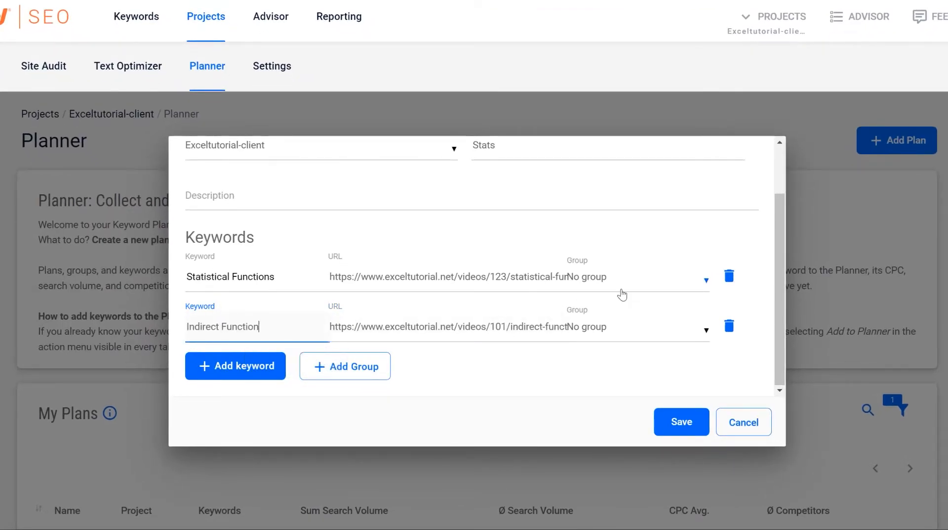
# Step: Create a new keyword group named Excel function from the Statistical Functions row
pyautogui.click(622, 294)
pyautogui.click(625, 321)
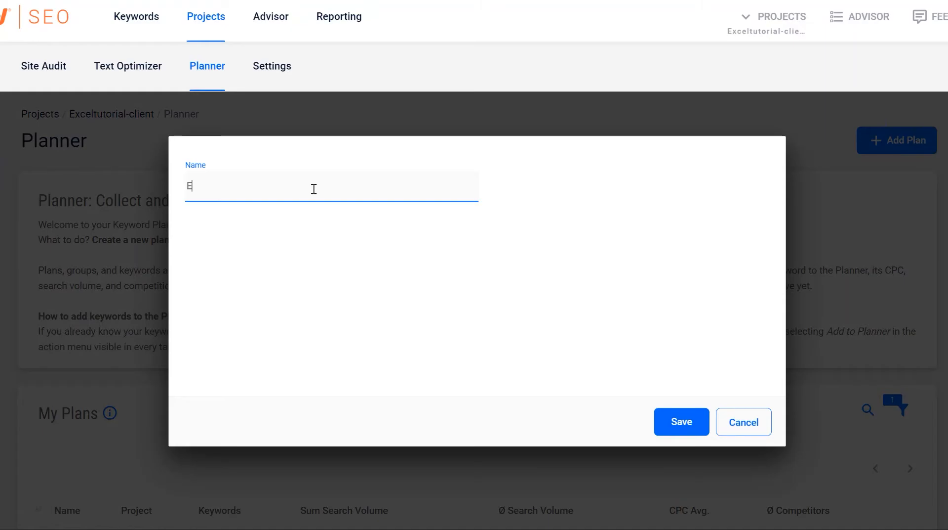
pyautogui.write('Excel function')
pyautogui.press('Return')
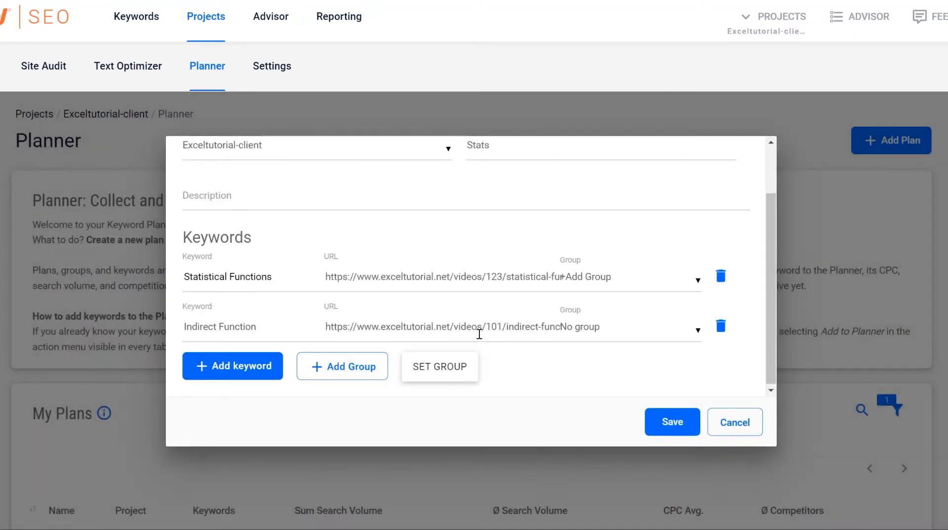
# Step: Assign both keywords to the Excel function group and save the plan
pyautogui.click(654, 332)
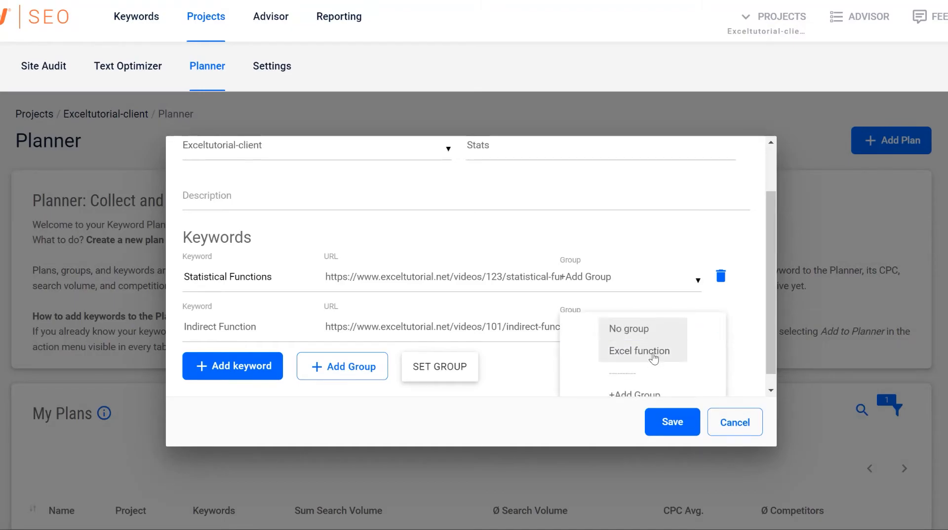
pyautogui.click(655, 353)
pyautogui.click(636, 280)
pyautogui.click(638, 302)
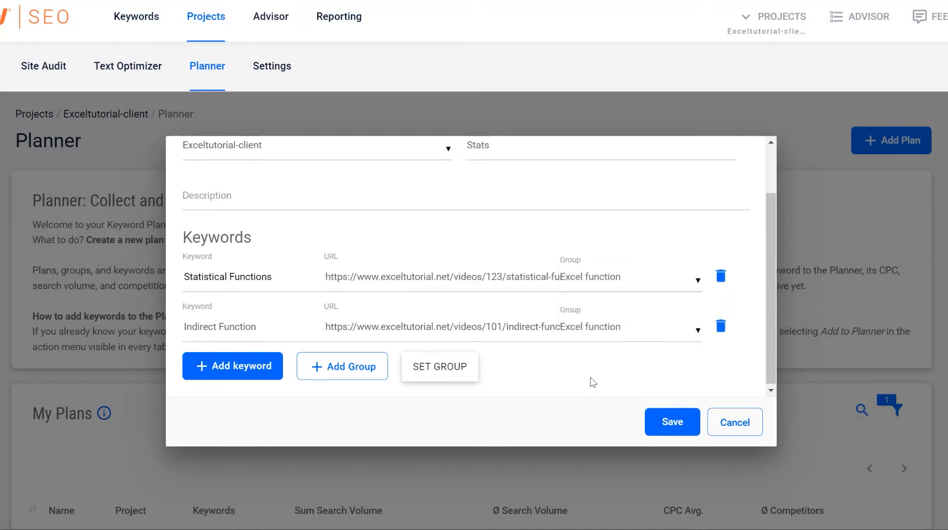
pyautogui.click(666, 430)
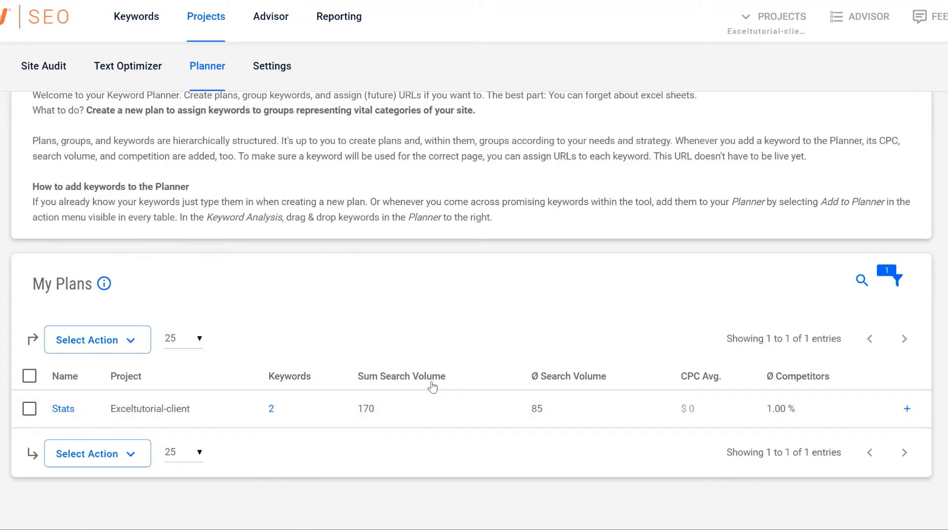
# Step: Open the Stats plan and review its overview figures, keyword table, group charts and 1-word keywords
pyautogui.click(50, 410)
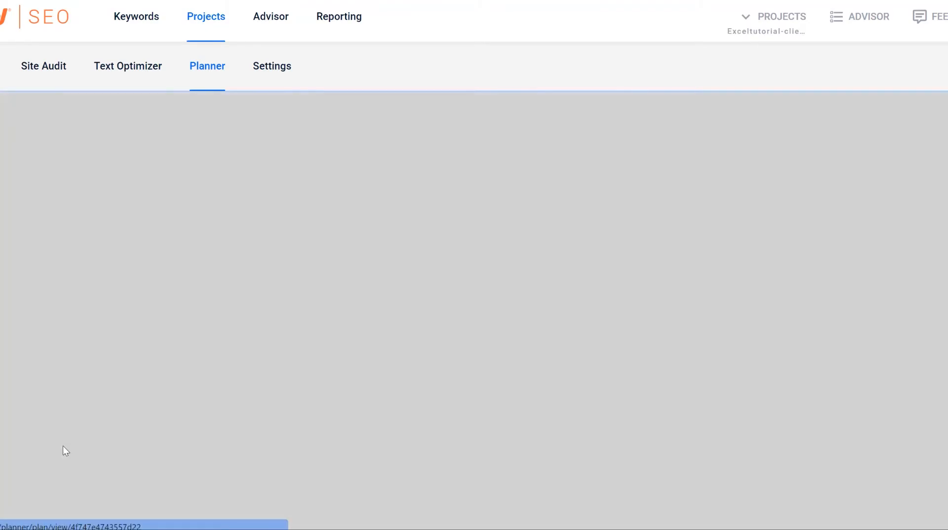
pyautogui.scroll(-4, 265, 374)
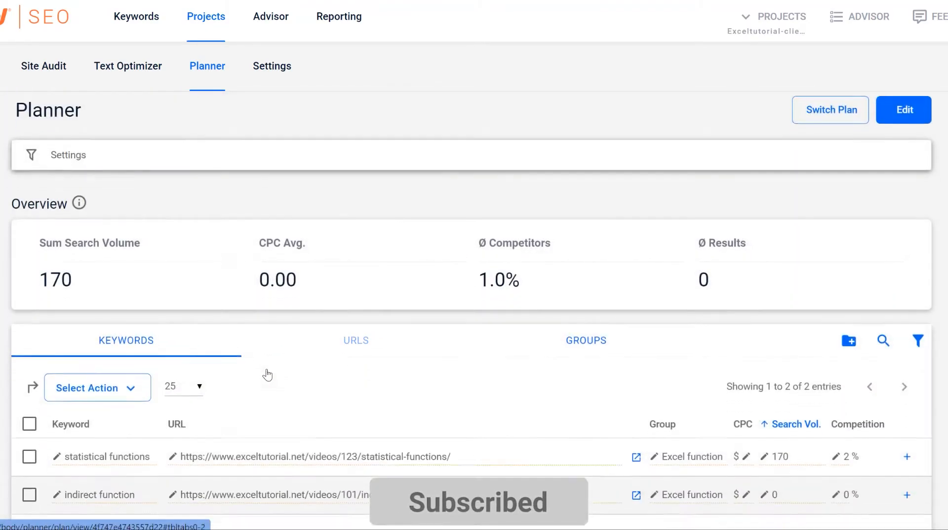
pyautogui.scroll(-3, 267, 373)
pyautogui.scroll(-5, 267, 373)
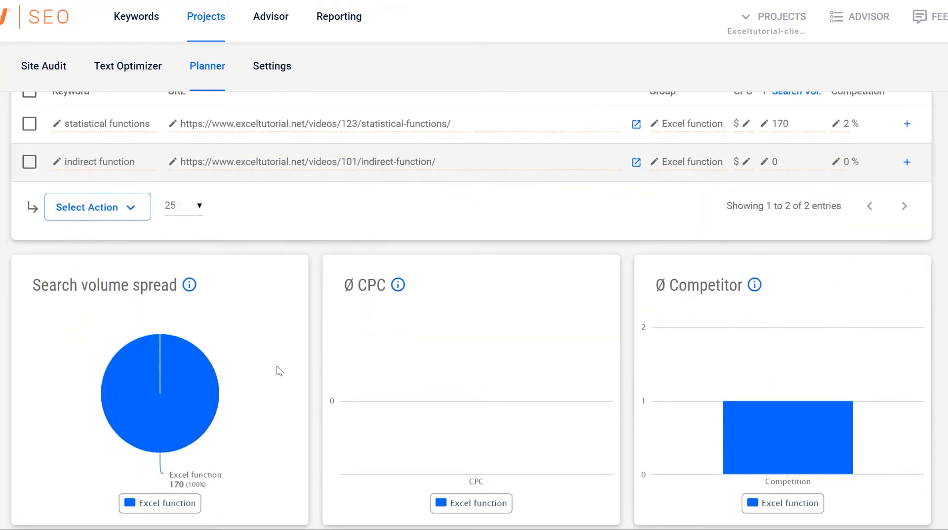
pyautogui.scroll(10, 278, 370)
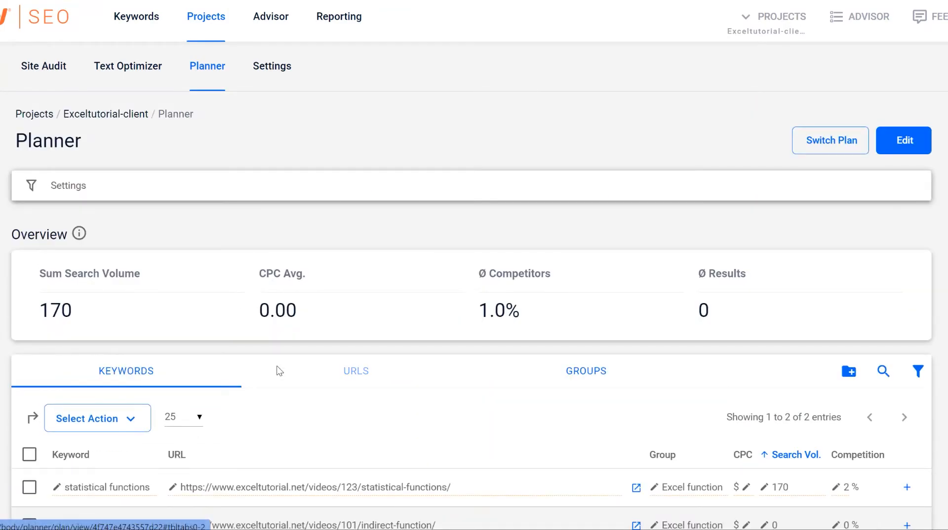
pyautogui.scroll(-10, 280, 370)
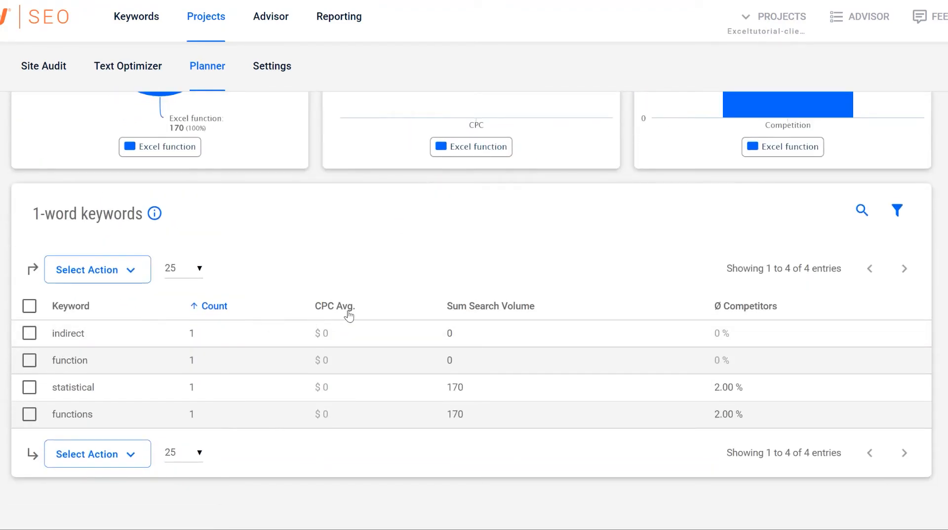
pyautogui.scroll(10, 482, 435)
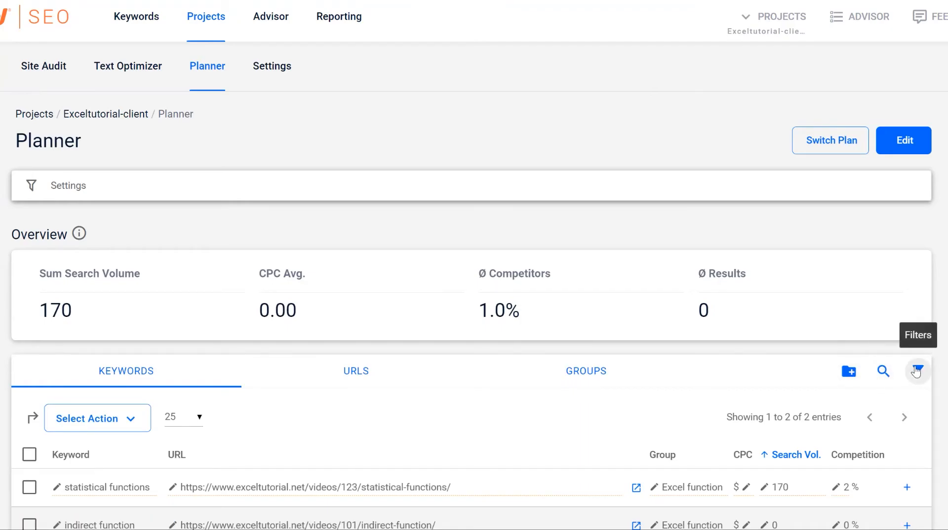
# Step: View the plan's entries by URL and by group, and return to the keyword list
pyautogui.click(434, 376)
pyautogui.scroll(-3, 321, 400)
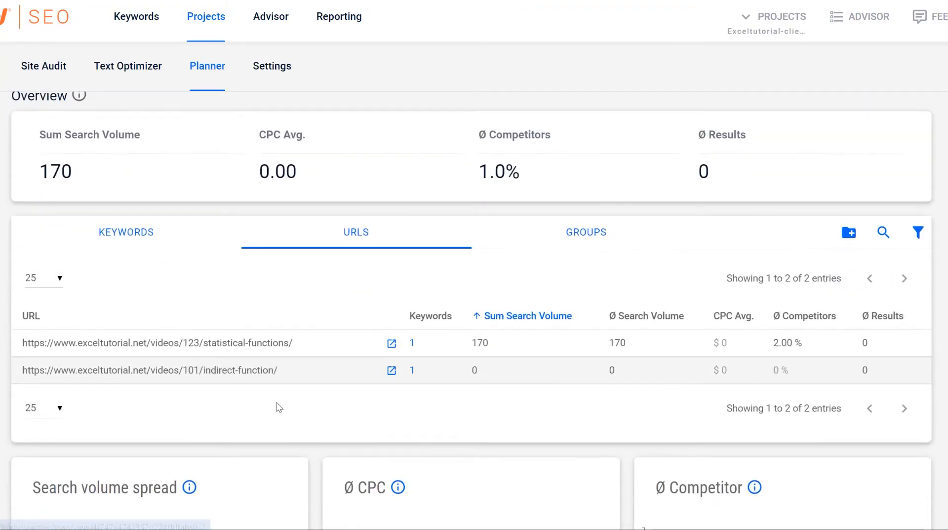
pyautogui.click(567, 248)
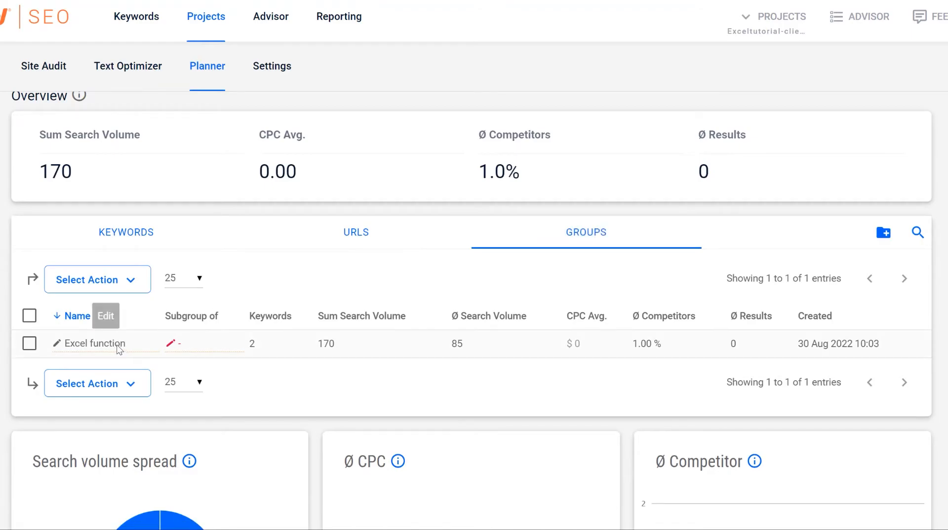
pyautogui.click(144, 245)
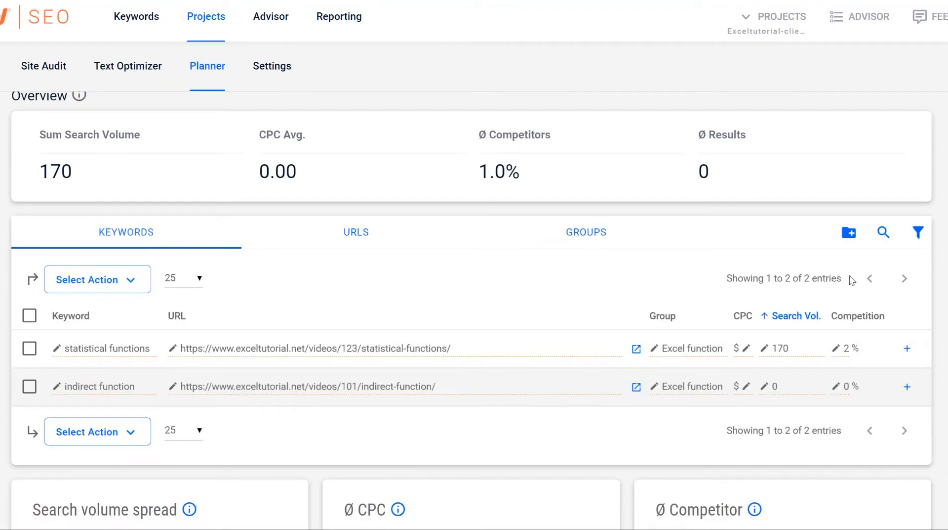
# Step: Check the form for adding keywords without adding any, and view which filters the plan's keyword table offers
pyautogui.click(855, 238)
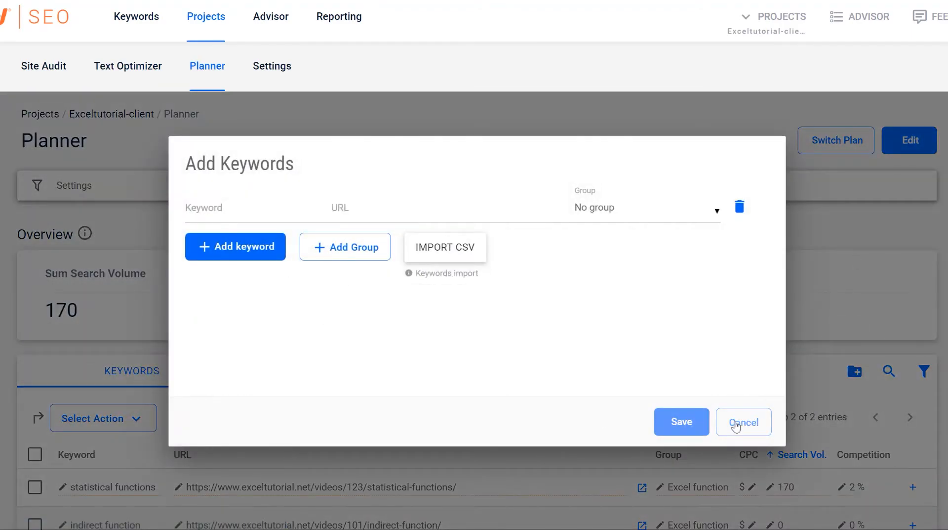
pyautogui.click(733, 424)
pyautogui.click(919, 371)
pyautogui.scroll(-4, 525, 409)
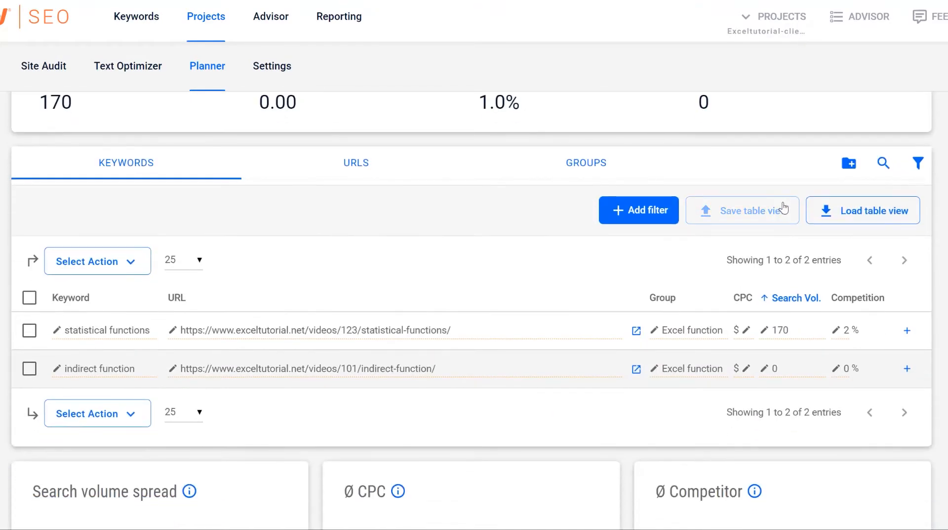
pyautogui.click(660, 213)
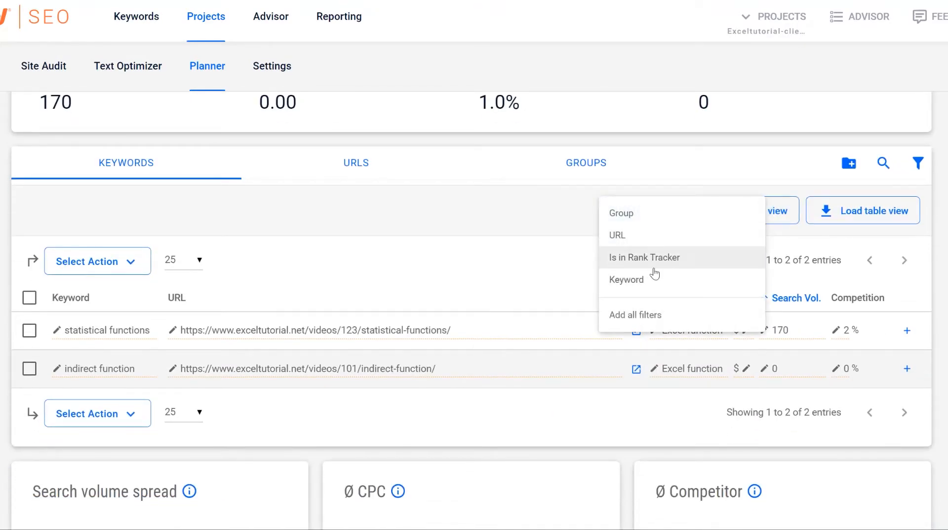
# Step: Close the filter choices, open the project's settings, and review its general details and competitor list
pyautogui.click(492, 277)
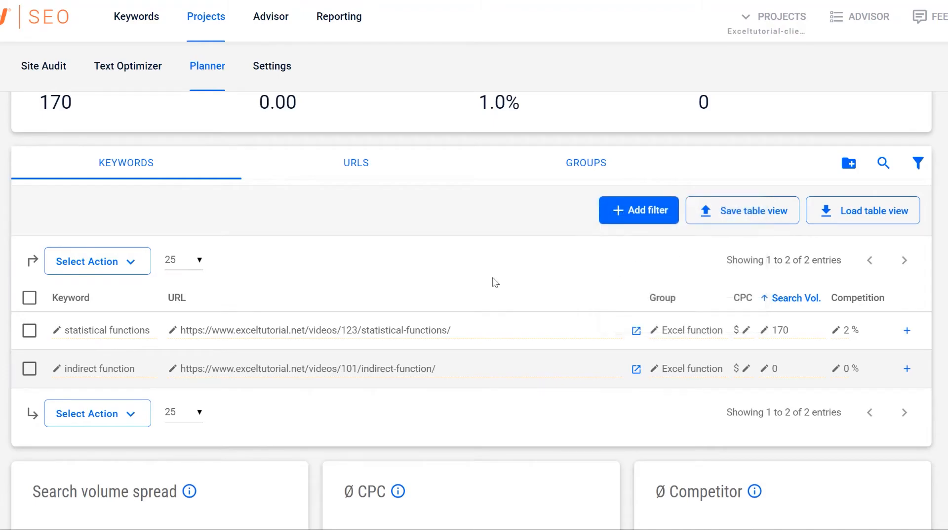
pyautogui.scroll(4, 487, 301)
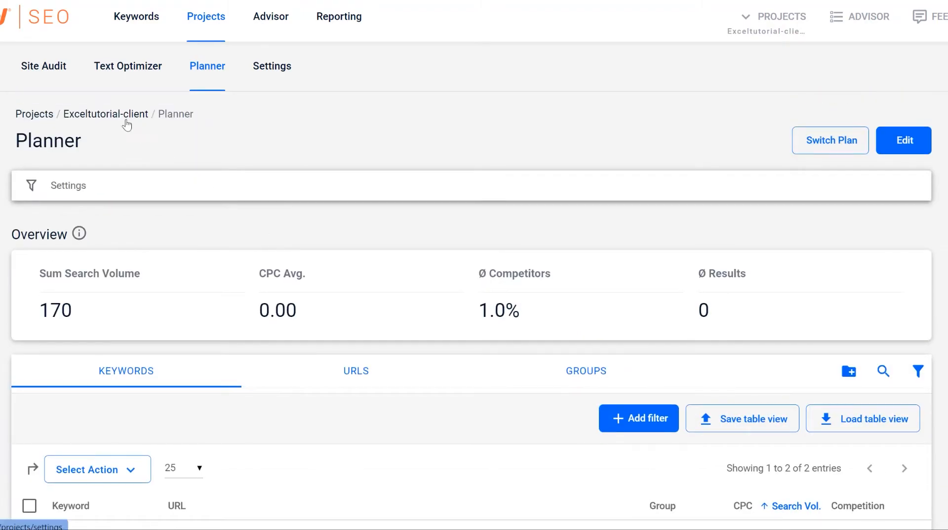
pyautogui.click(251, 75)
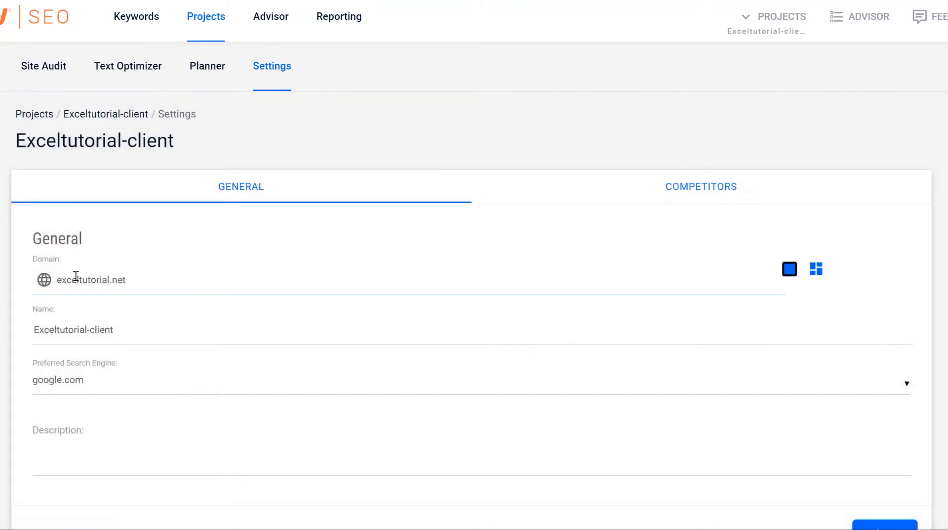
pyautogui.scroll(-2, 18, 314)
pyautogui.scroll(2, 17, 314)
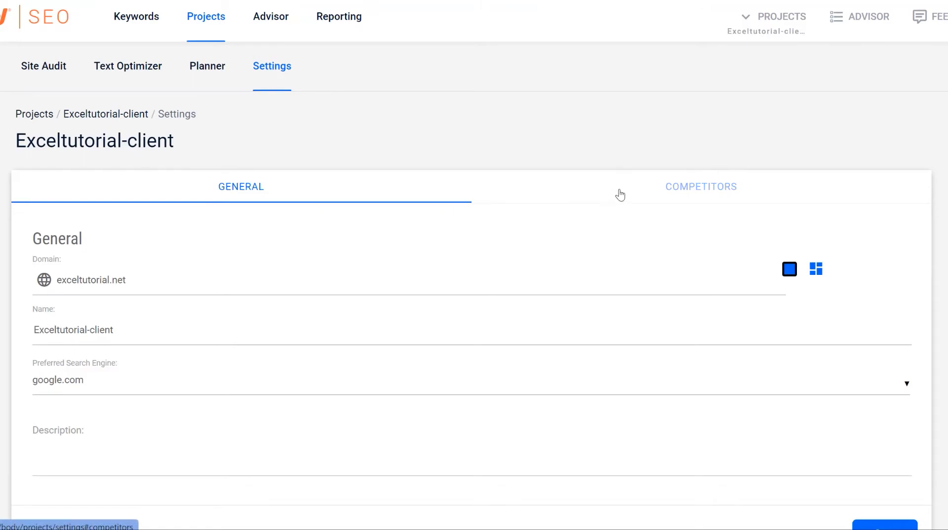
pyautogui.click(729, 184)
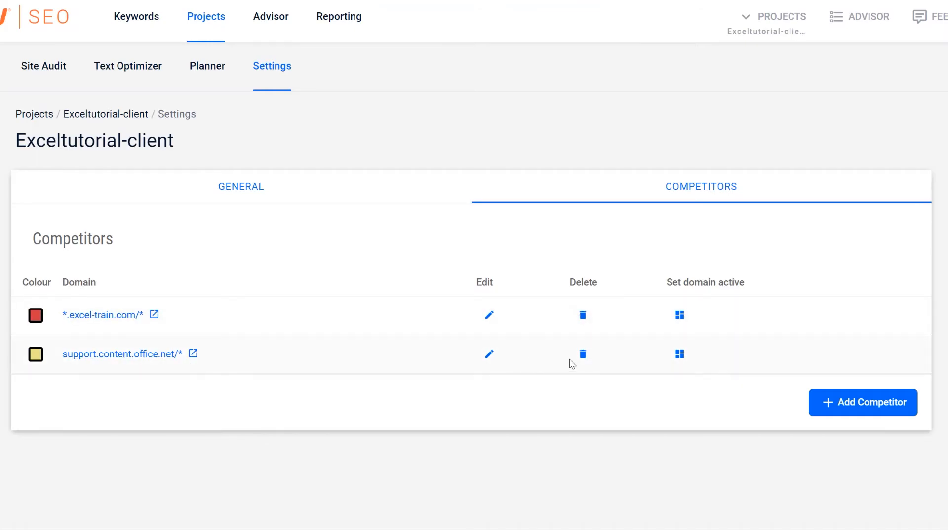
# Step: Delete the competitor support.content.office.net, add the suggested competitor excelformulabeautifier.com, and reopen the competitor list
pyautogui.click(582, 354)
pyautogui.click(657, 336)
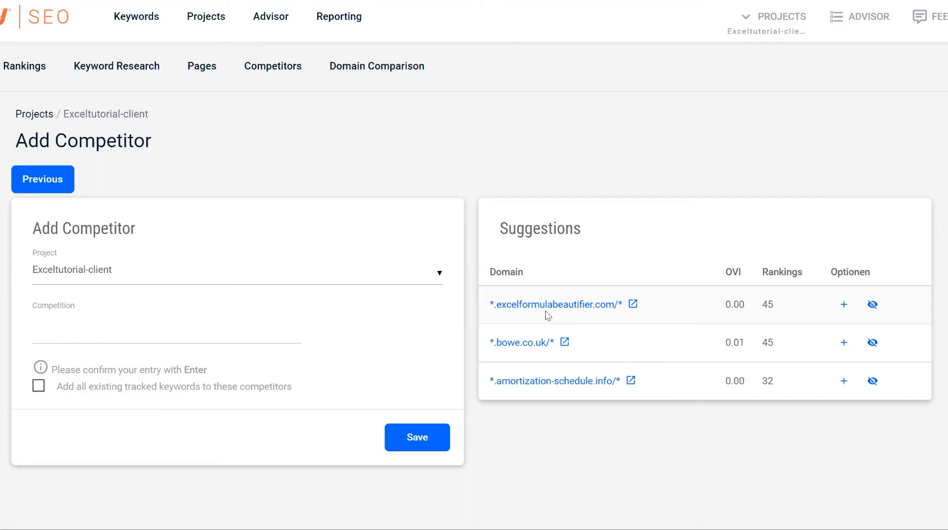
pyautogui.click(844, 304)
pyautogui.click(432, 467)
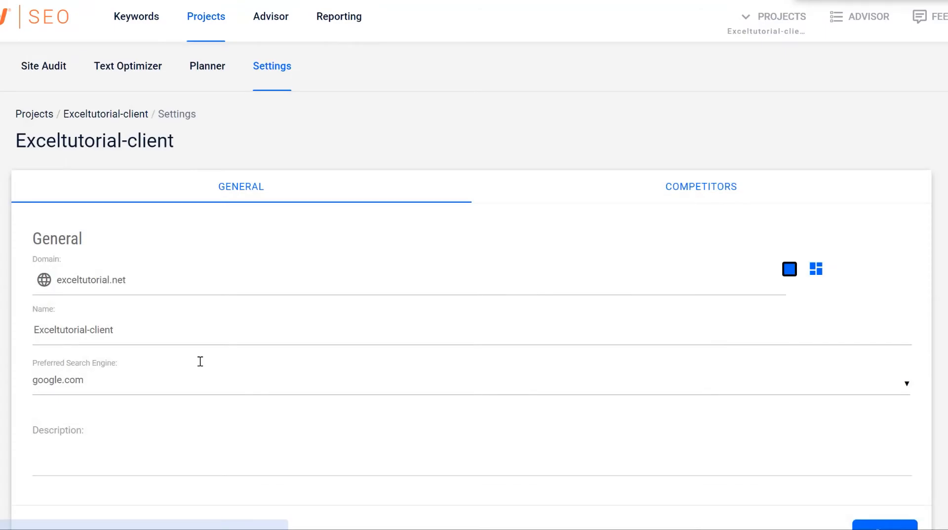
pyautogui.click(694, 192)
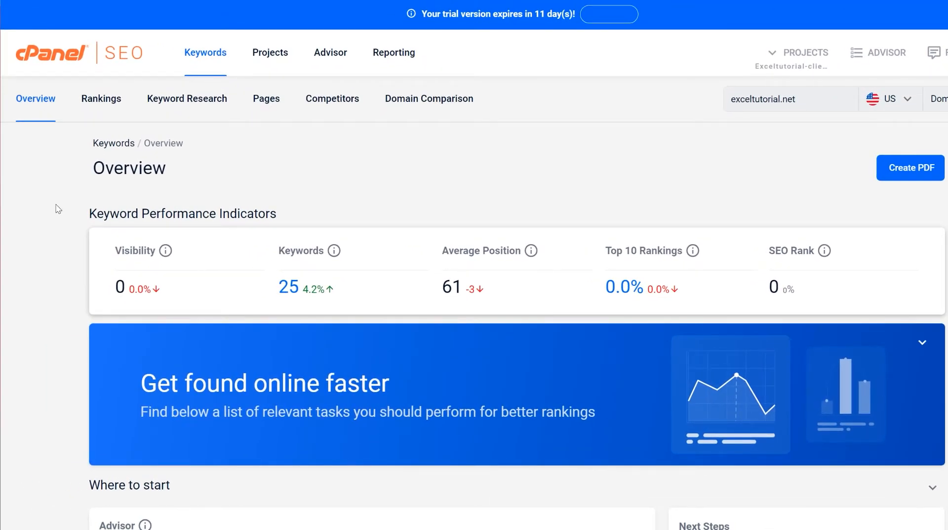
# Step: Review the keyword performance indicators in the Keywords overview, including visibility, average position and top 10 rankings
pyautogui.scroll(-3, 56, 205)
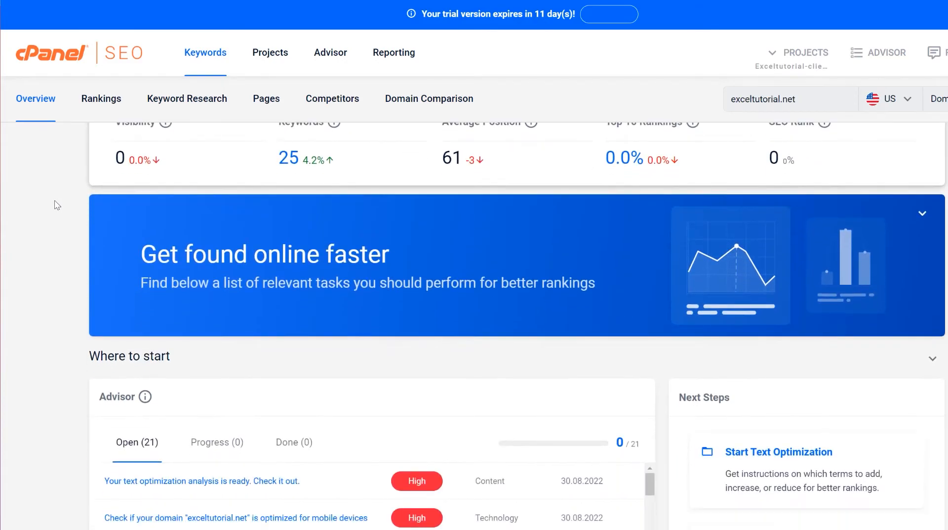
pyautogui.scroll(-2, 57, 205)
pyautogui.scroll(5, 56, 205)
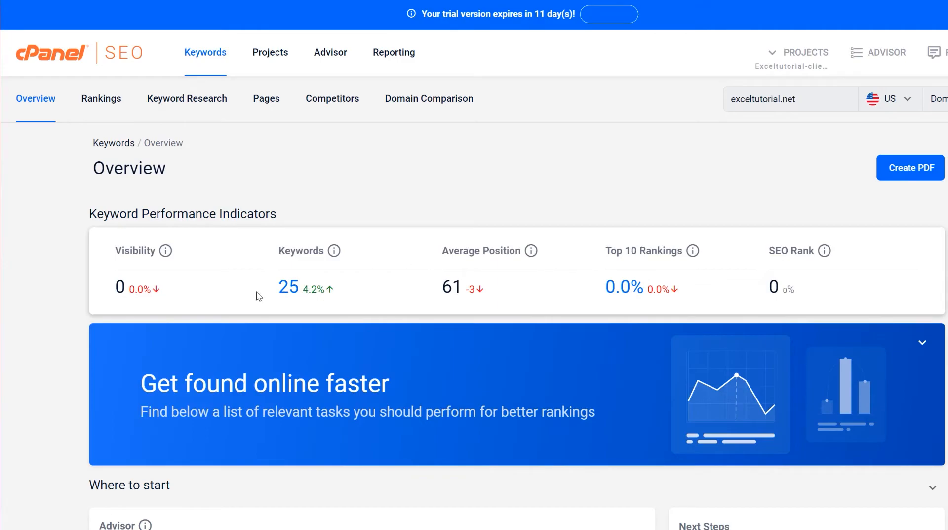
pyautogui.scroll(-1, 254, 289)
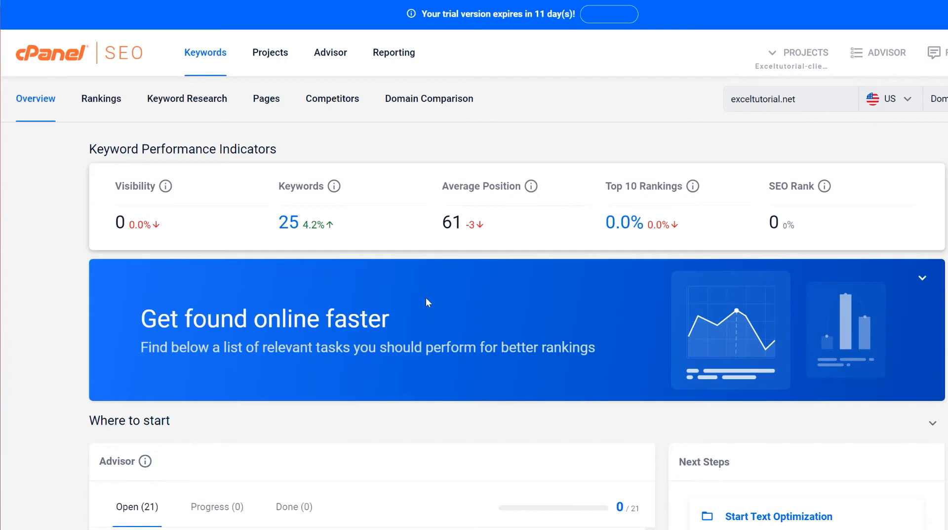
pyautogui.moveTo(614, 187); pyautogui.dragTo(686, 185)
pyautogui.click(709, 254)
# Step: View the open Advisor tasks and both sets of suggested next steps in the Keywords overview
pyautogui.scroll(-4, 271, 343)
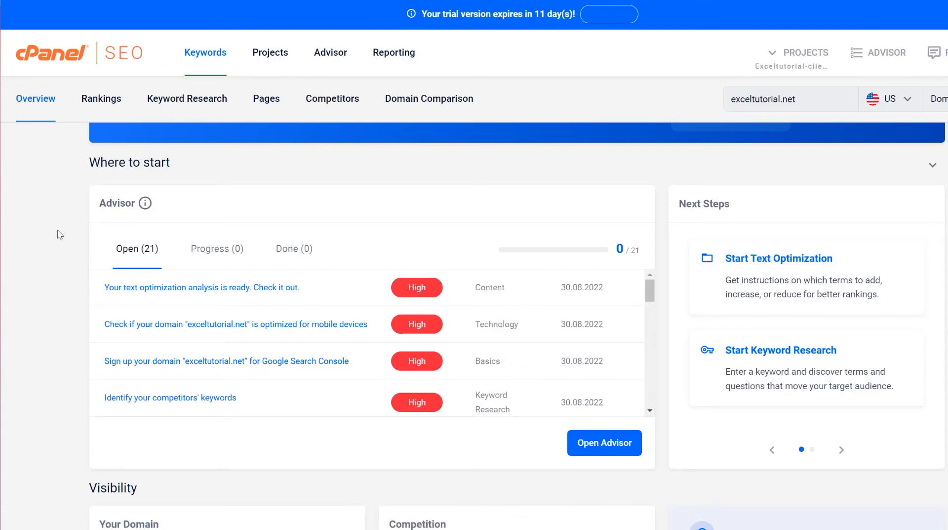
pyautogui.scroll(-1, 796, 216)
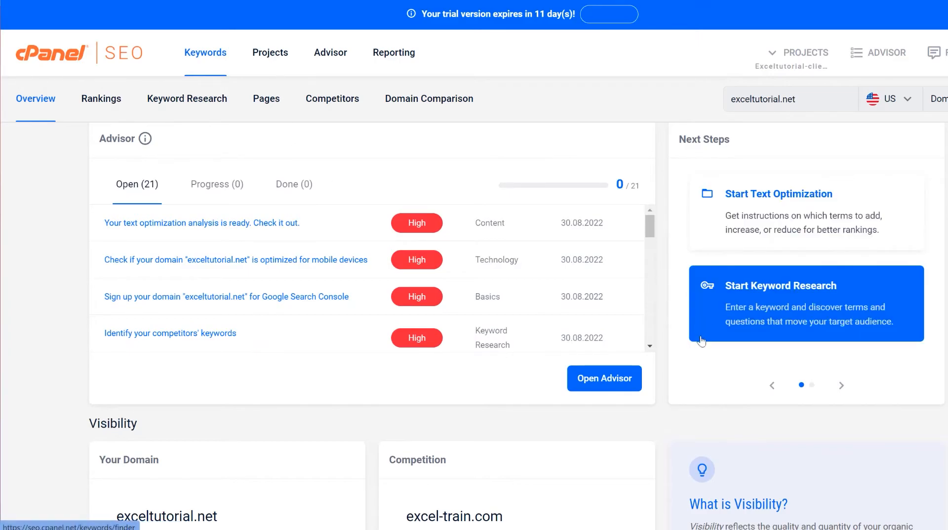
pyautogui.click(837, 386)
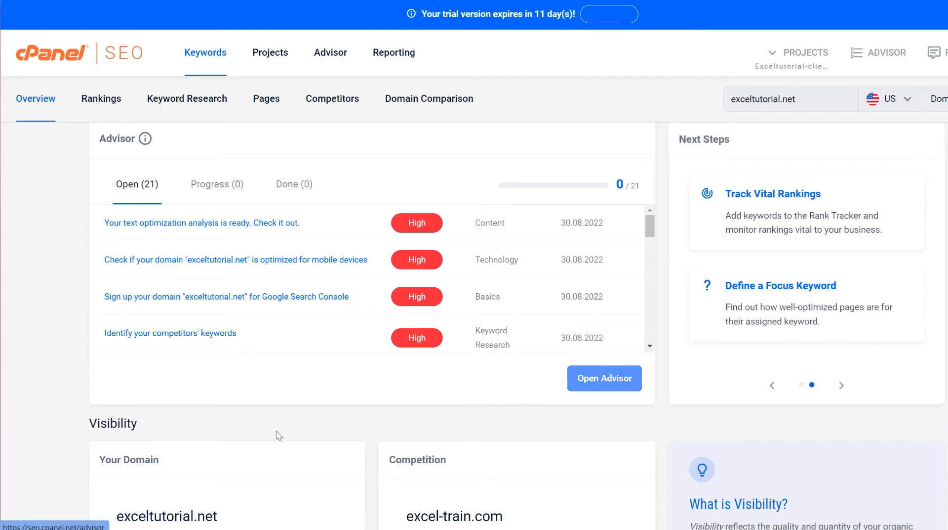
# Step: Compare exceltutorial.net's visibility and keyword count with its competitors' using the overview gauges and trend charts
pyautogui.scroll(-6, 129, 399)
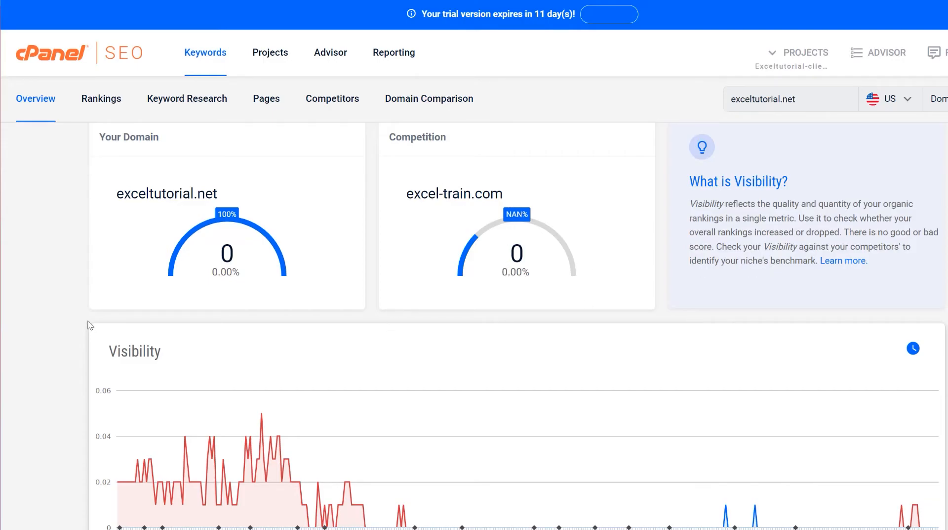
pyautogui.scroll(-4, 64, 349)
pyautogui.scroll(3, 64, 348)
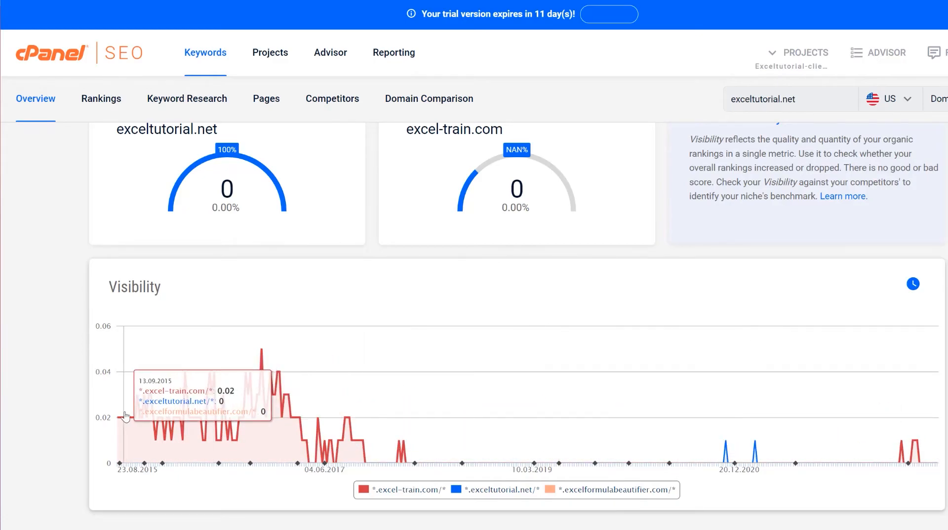
pyautogui.scroll(-6, 33, 418)
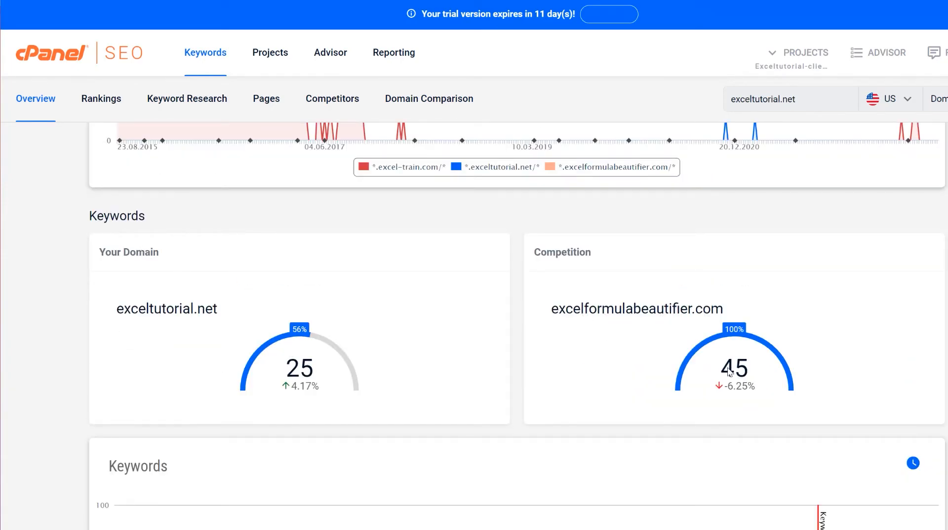
pyautogui.scroll(-5, 658, 380)
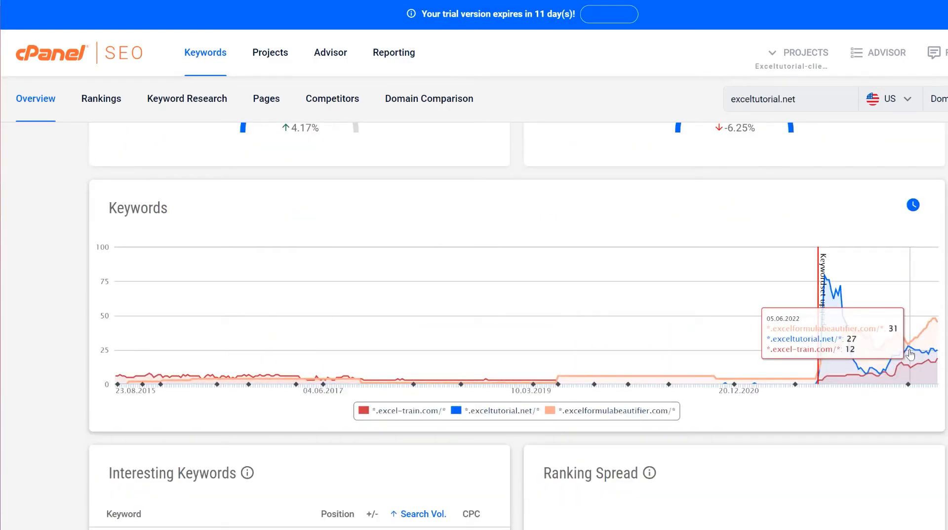
pyautogui.scroll(-3, 758, 290)
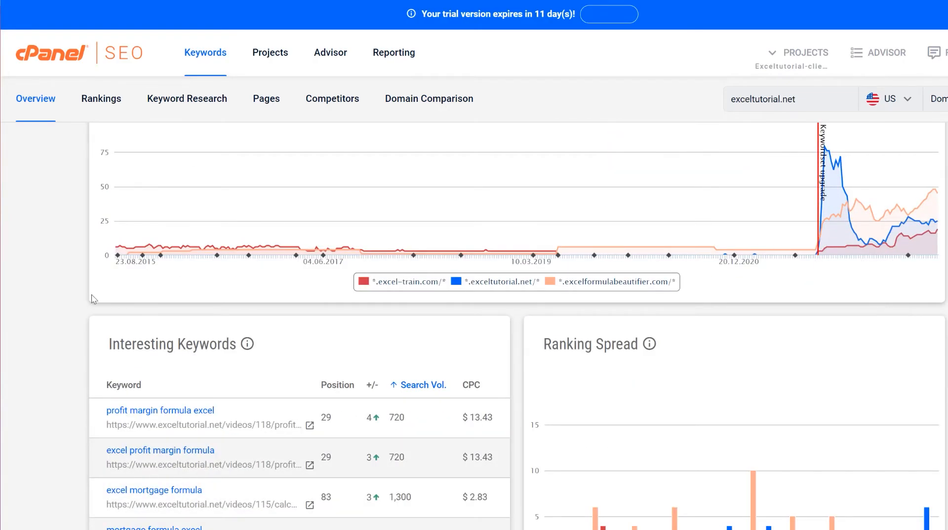
# Step: Examine the interesting keywords, the ranking spread across result pages, and the winner and loser keywords
pyautogui.scroll(-3, 94, 298)
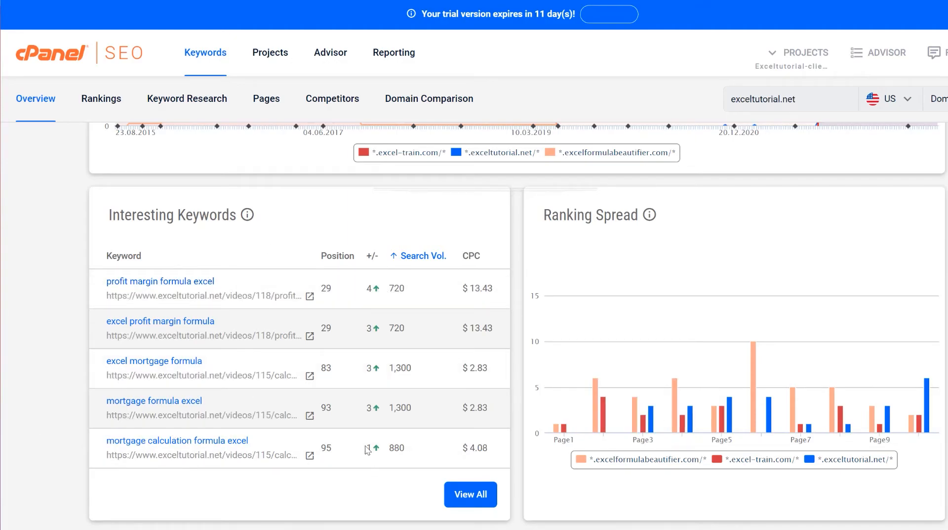
pyautogui.scroll(-3, 398, 388)
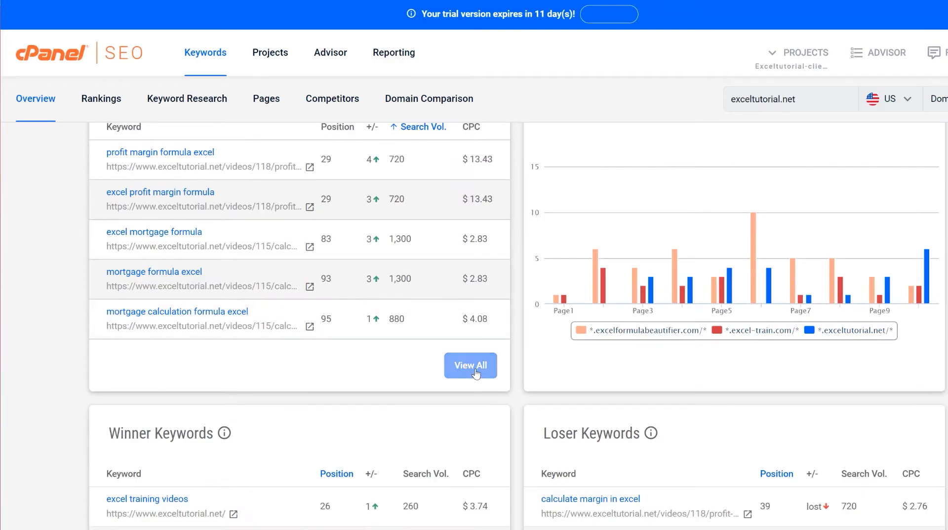
pyautogui.scroll(5, 300, 319)
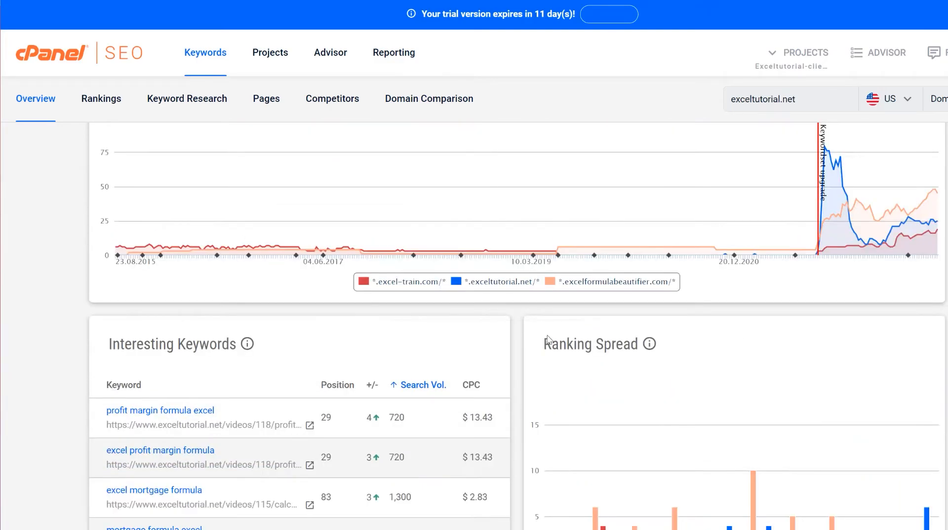
pyautogui.scroll(-3, 669, 339)
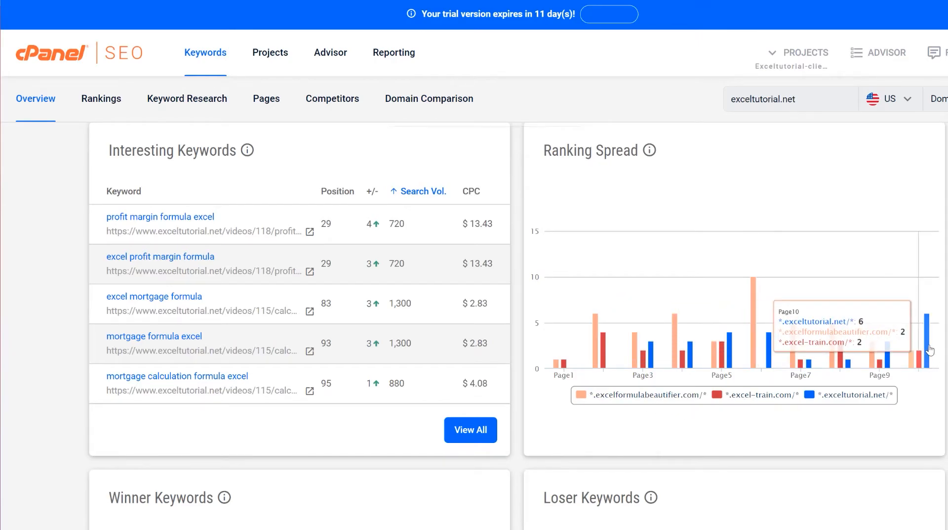
pyautogui.scroll(-7, 269, 424)
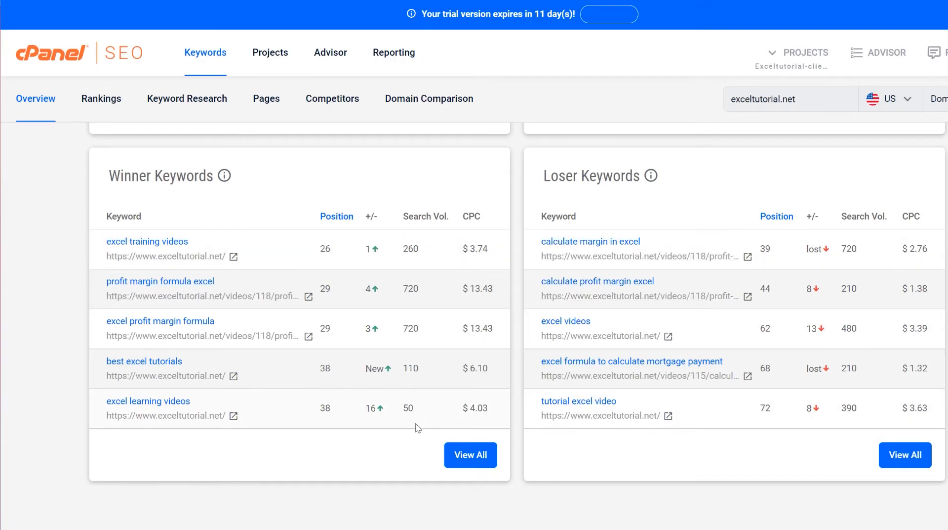
pyautogui.click(884, 447)
pyautogui.scroll(10, 441, 372)
# Step: Open the Rankings report and look through the full table of keywords that exceltutorial.net ranks for
pyautogui.click(99, 114)
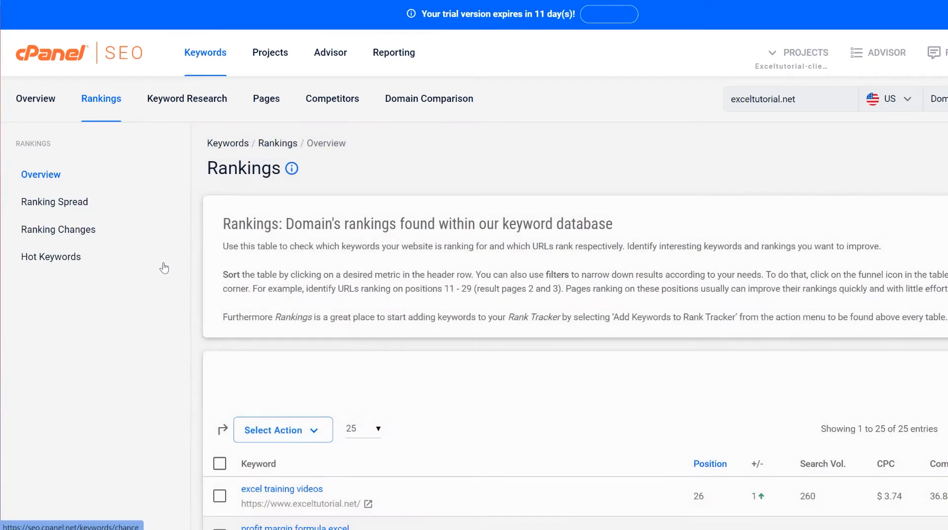
pyautogui.scroll(-3, 245, 305)
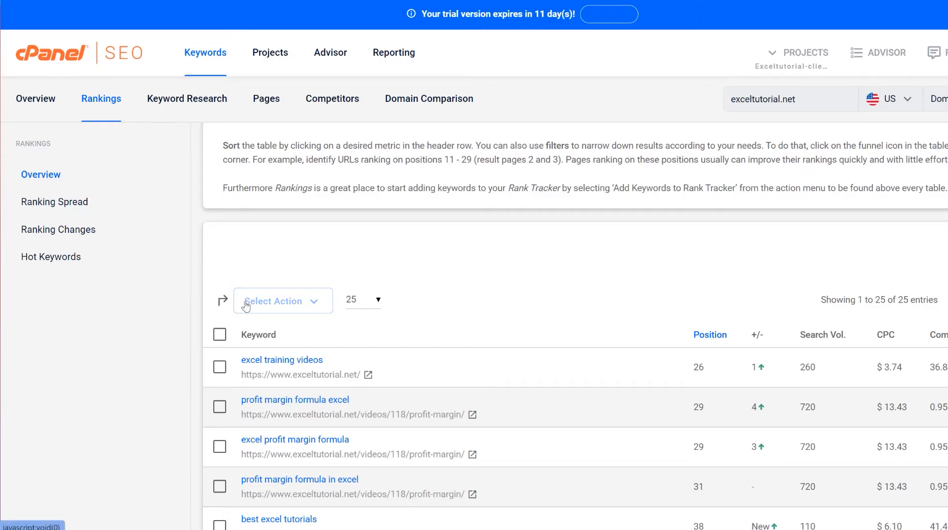
pyautogui.scroll(-1, 245, 305)
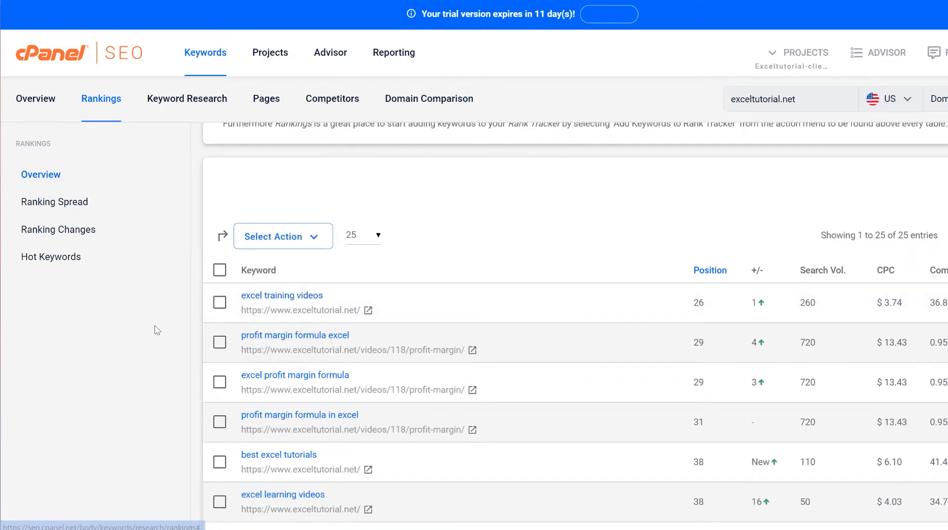
pyautogui.scroll(-6, 532, 345)
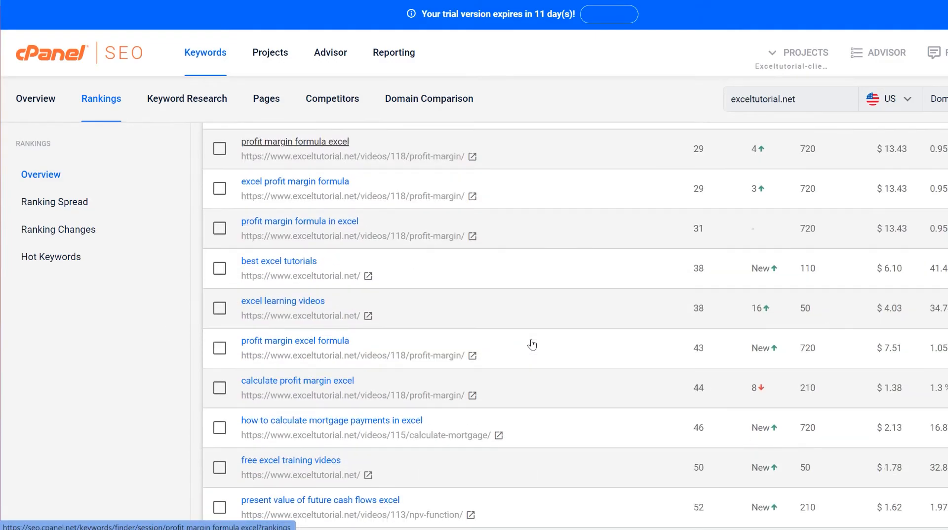
pyautogui.scroll(3, 569, 345)
pyautogui.scroll(-10, 754, 391)
pyautogui.scroll(-5, 580, 335)
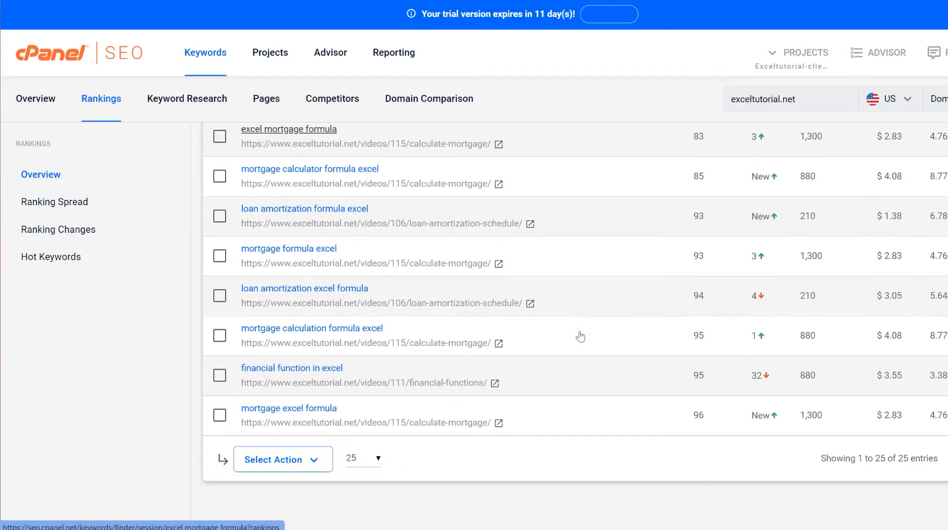
pyautogui.scroll(15, 611, 427)
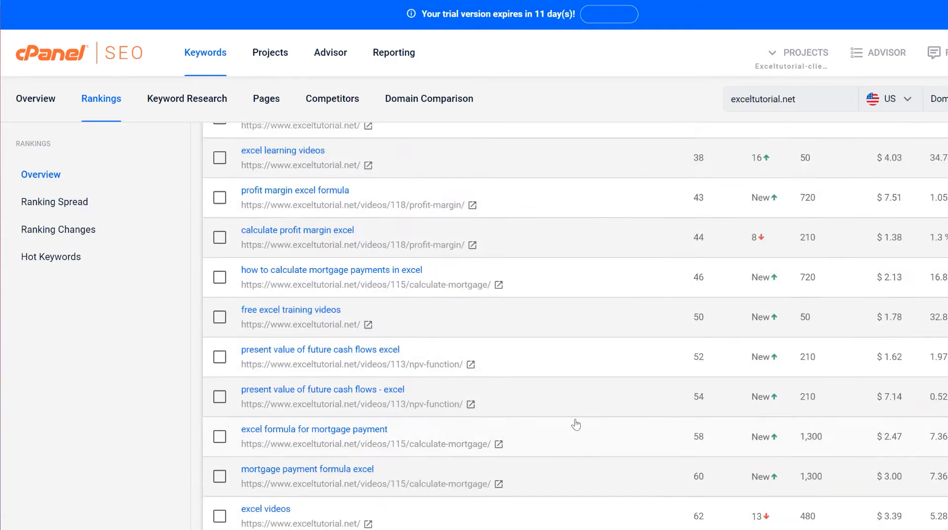
# Step: Open the Ranking Spread report and examine its distribution chart and the Ranking Spread Trend
pyautogui.click(54, 202)
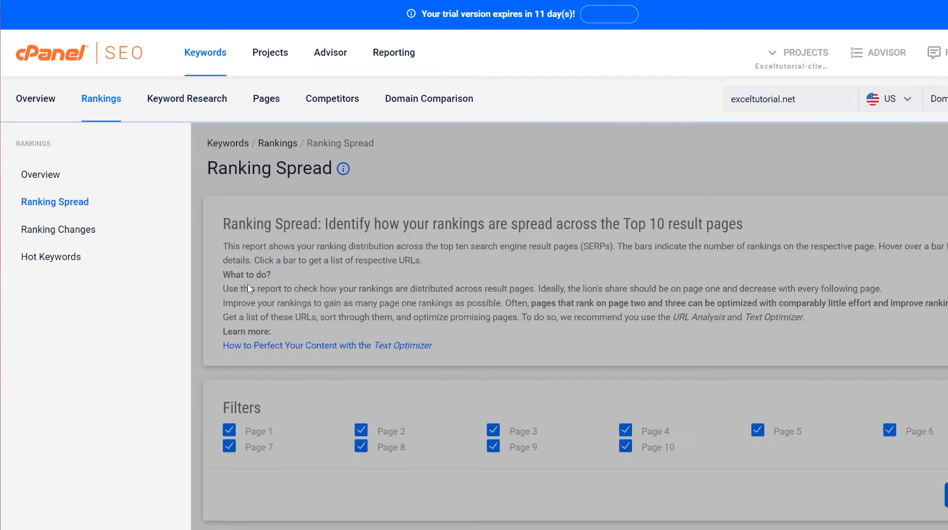
pyautogui.scroll(-5, 248, 284)
pyautogui.scroll(-5, 248, 284)
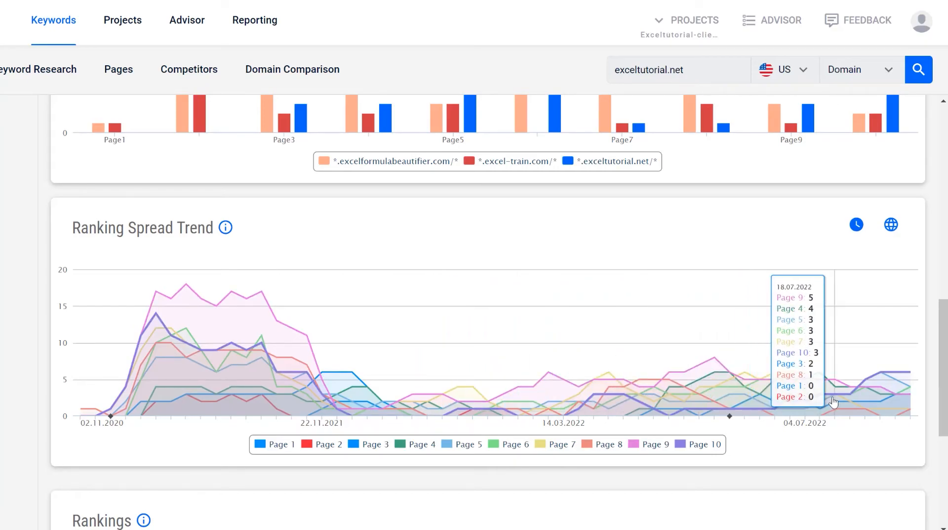
pyautogui.scroll(-5, 145, 414)
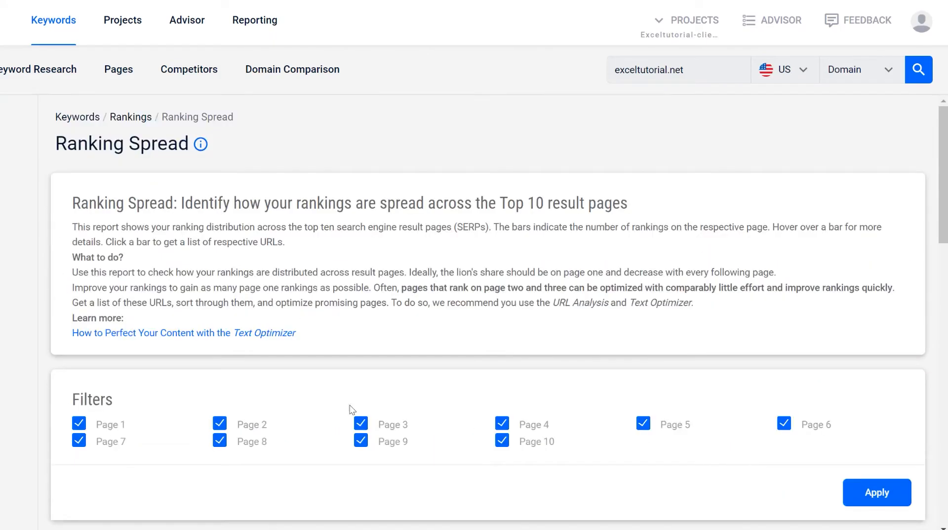
# Step: Filter the Ranking Spread report to result pages 1 to 4 by excluding pages 5 through 10 and applying the selection
pyautogui.scroll(-4, 73, 388)
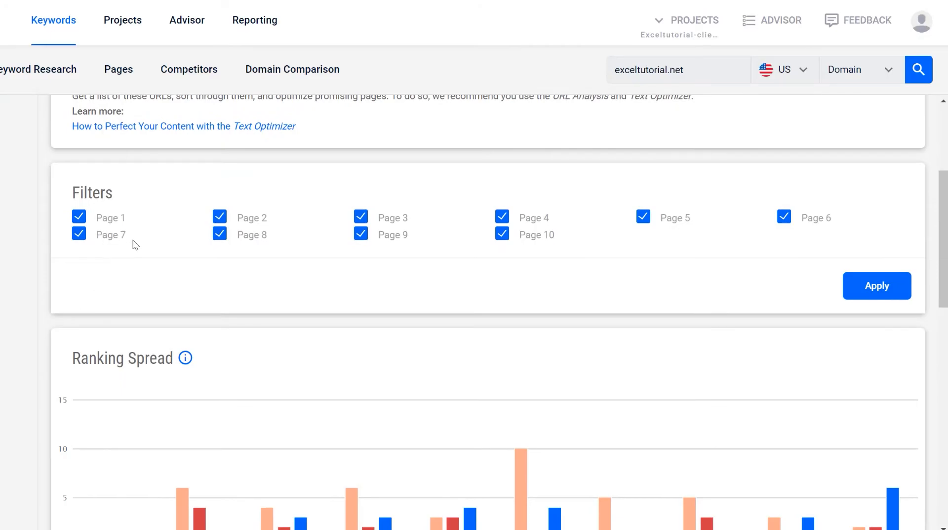
pyautogui.click(697, 224)
pyautogui.click(785, 219)
pyautogui.click(529, 241)
pyautogui.click(382, 239)
pyautogui.click(241, 242)
pyautogui.click(132, 238)
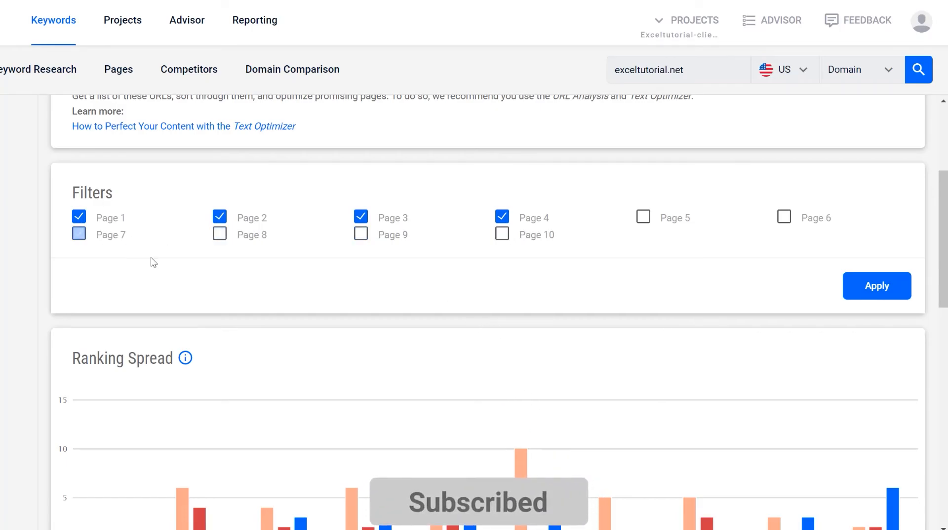
pyautogui.click(877, 286)
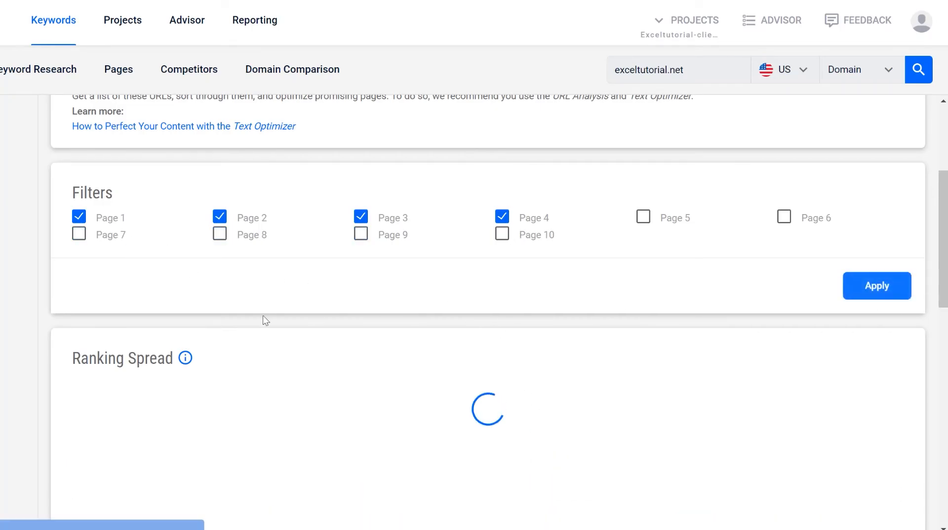
# Step: Examine the filtered Ranking Spread Trend and the Rankings history chart comparing exceltutorial.net with its competitors
pyautogui.scroll(-5, 78, 321)
pyautogui.scroll(-7, 78, 321)
pyautogui.scroll(3, 75, 323)
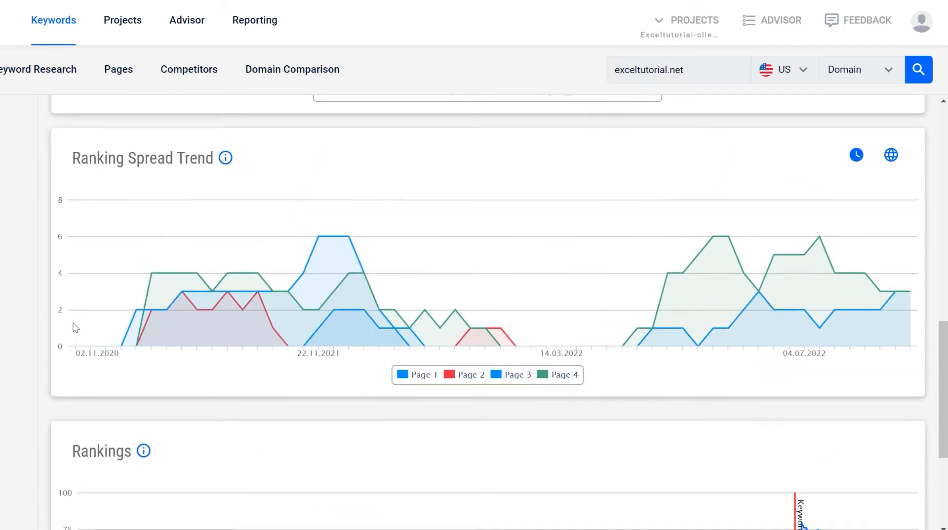
pyautogui.moveTo(233, 313)
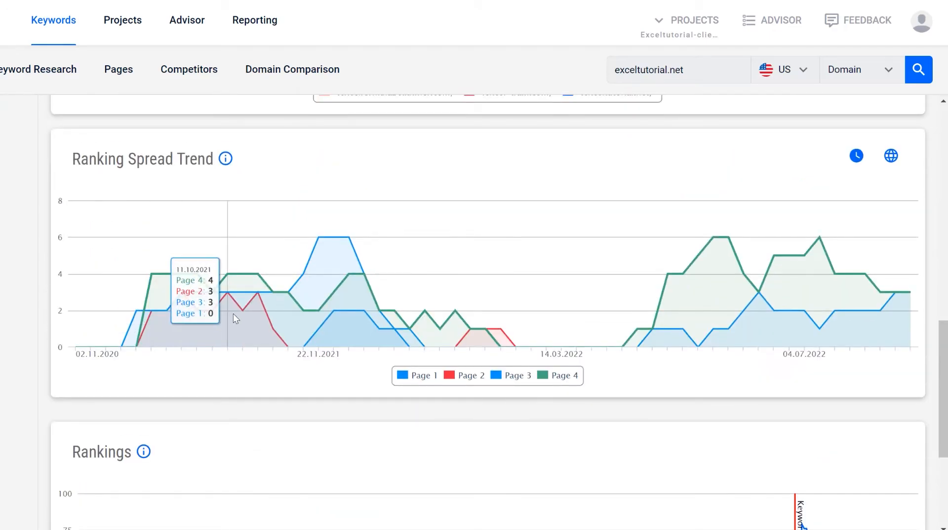
pyautogui.scroll(-4, 87, 399)
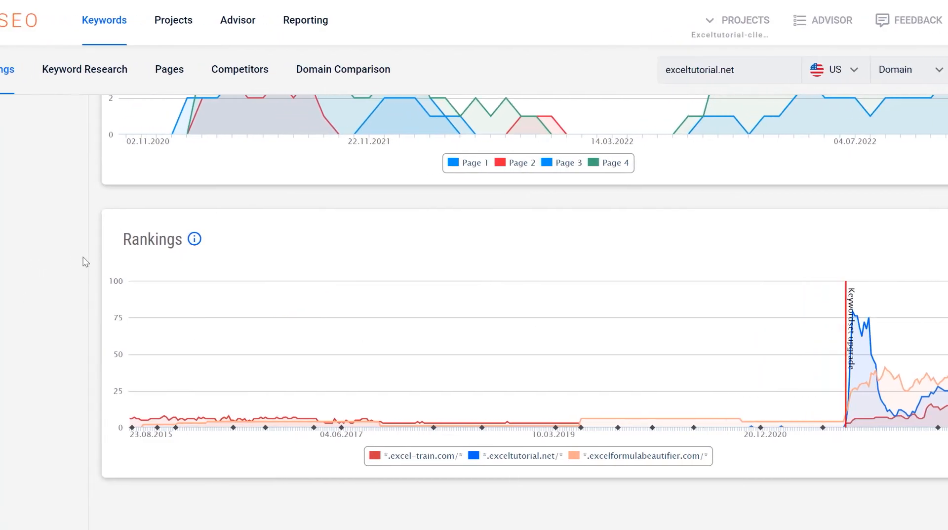
# Step: Open the Ranking Changes report and look through all improved keywords with their positions, changes, search volume and CPC
pyautogui.click(83, 215)
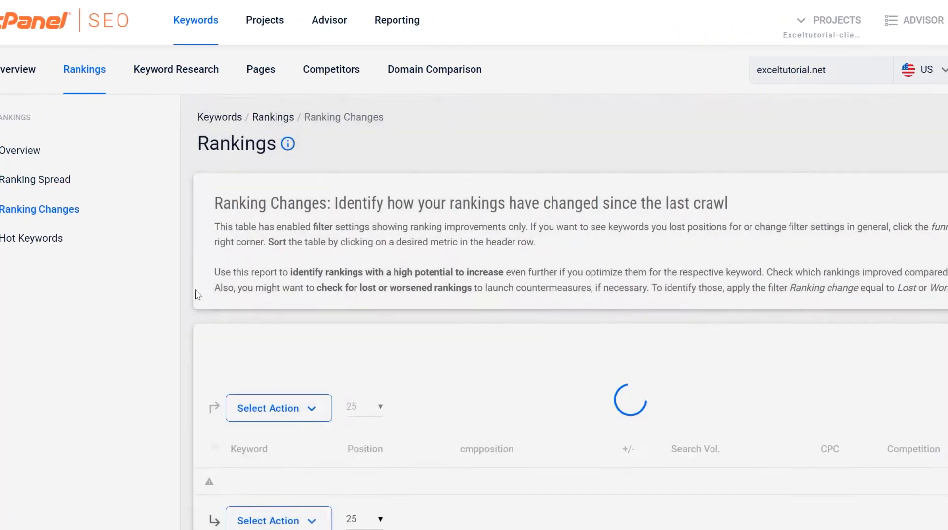
pyautogui.scroll(-8, 52, 289)
pyautogui.scroll(5, 393, 333)
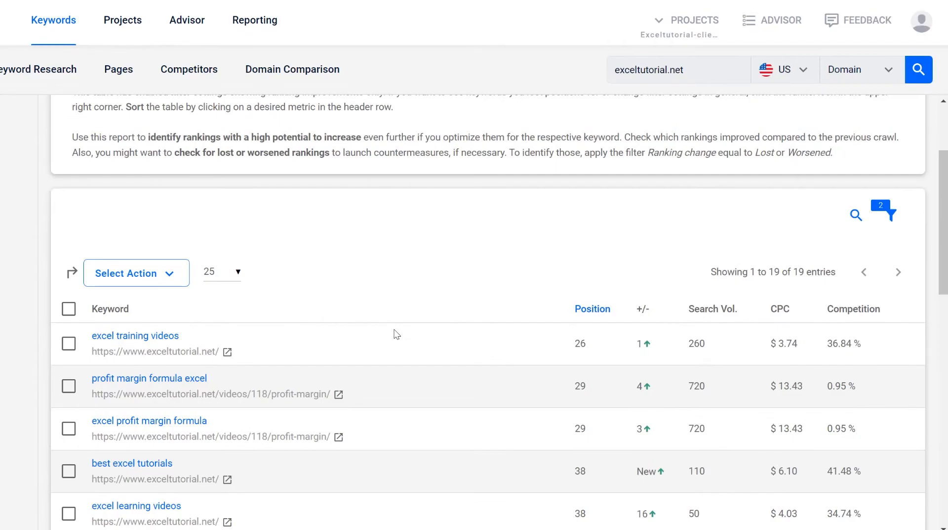
pyautogui.scroll(-8, 393, 333)
pyautogui.scroll(3, 394, 333)
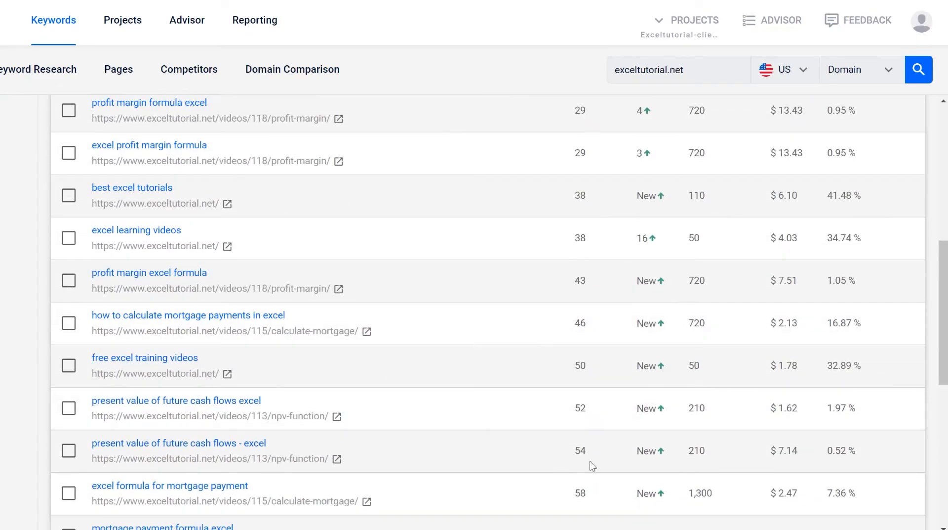
pyautogui.scroll(-9, 693, 426)
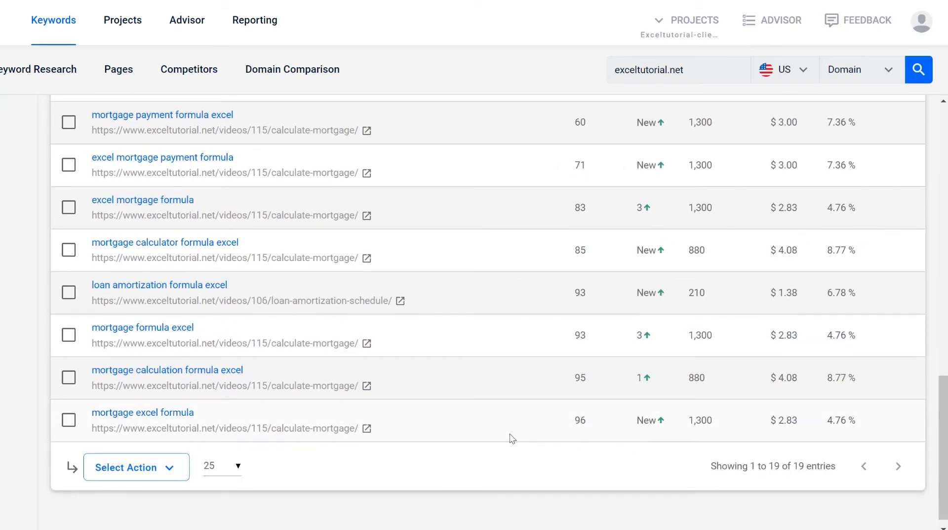
pyautogui.scroll(9, 511, 435)
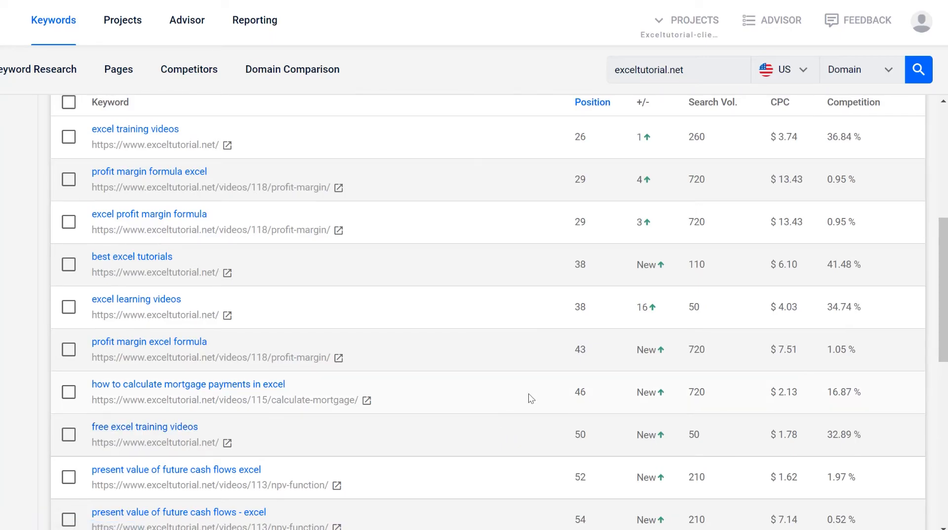
# Step: Open the Hot Keywords report, read its guidance, and check both the hot keywords by rankings and the trending keywords by values
pyautogui.scroll(7, 530, 397)
pyautogui.click(74, 237)
pyautogui.scroll(-4, 231, 267)
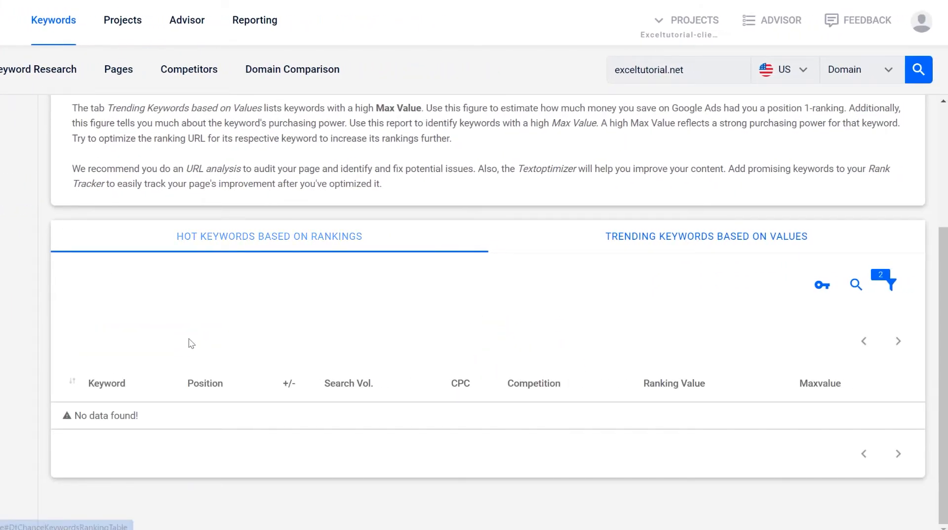
pyautogui.scroll(3, 357, 451)
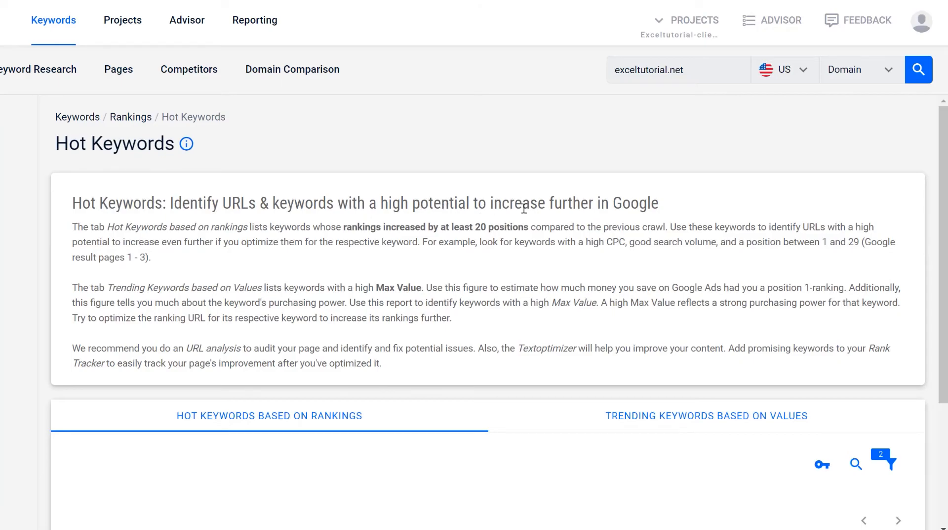
pyautogui.scroll(-3, 573, 270)
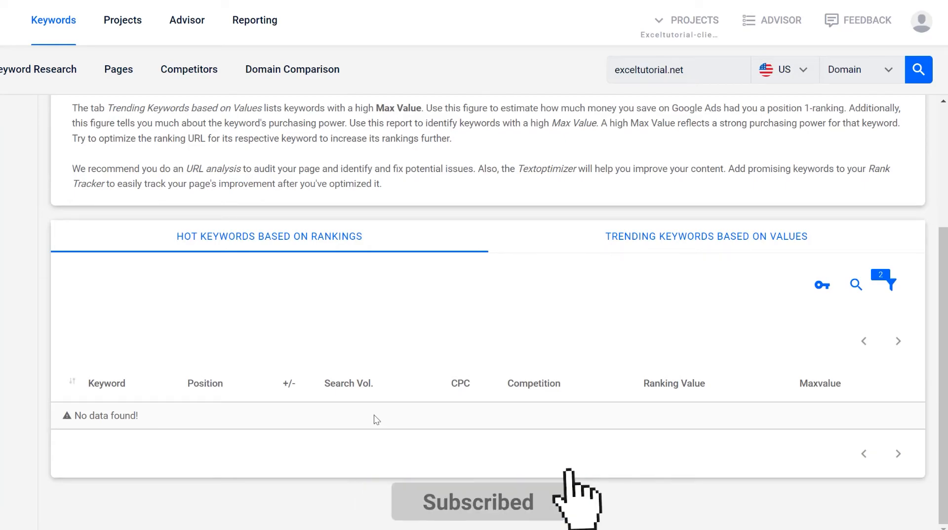
pyautogui.scroll(2, 381, 453)
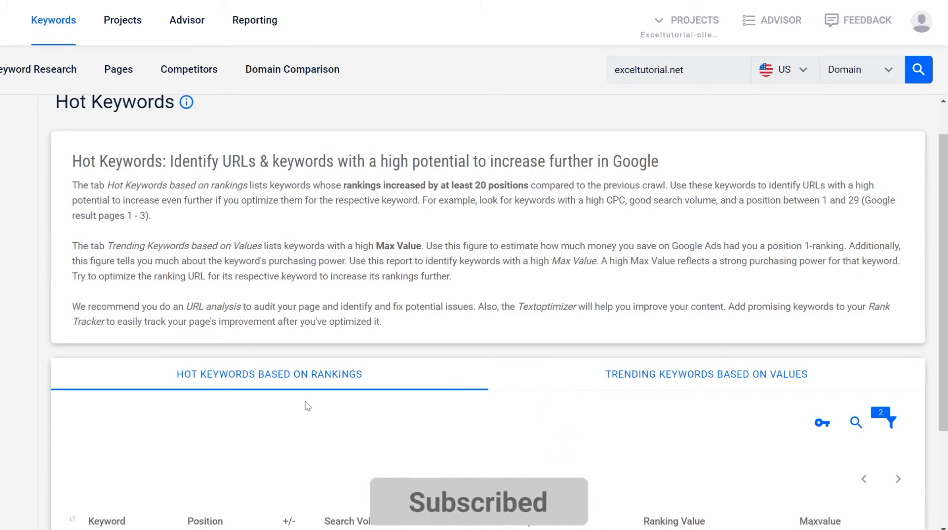
pyautogui.click(613, 375)
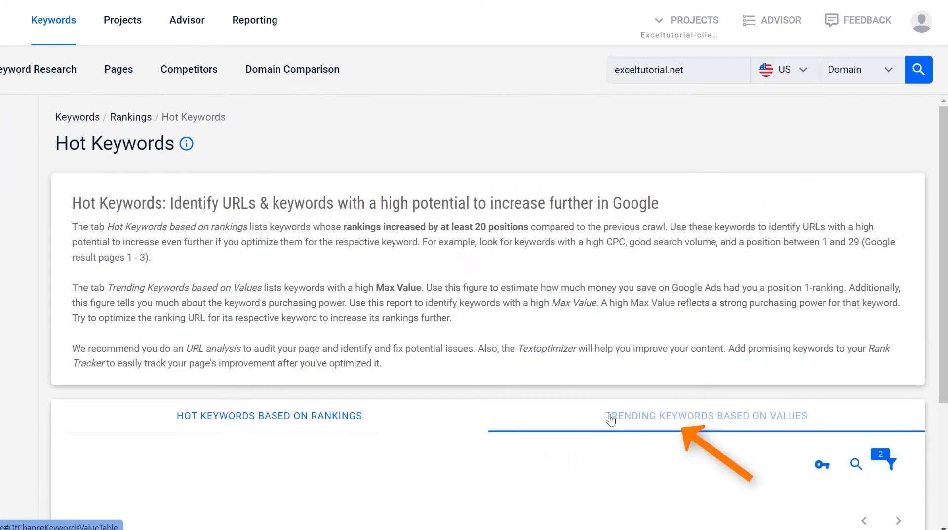
pyautogui.scroll(-3, 761, 433)
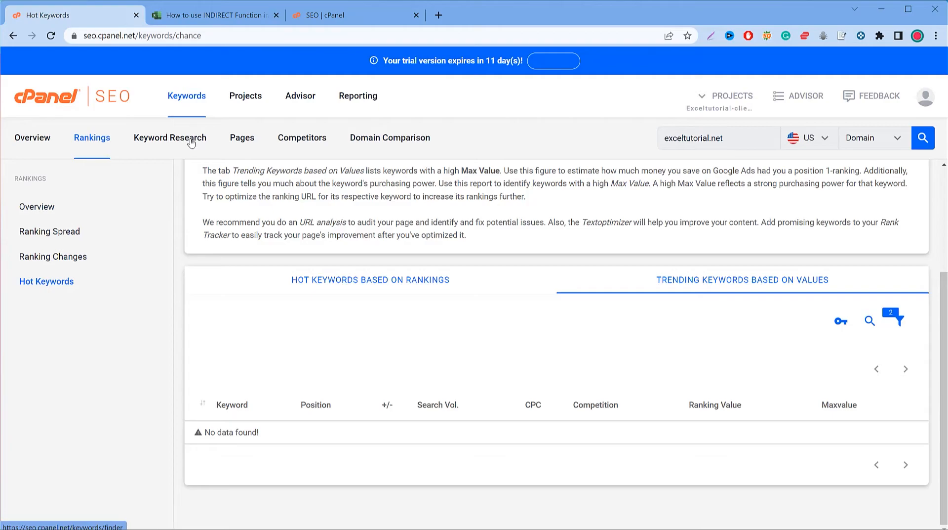
# Step: Copy the heading "How to use INDIRECT Function in Excel" from the ExcelTutorial page and run a US Keyword Research on it
pyautogui.click(192, 141)
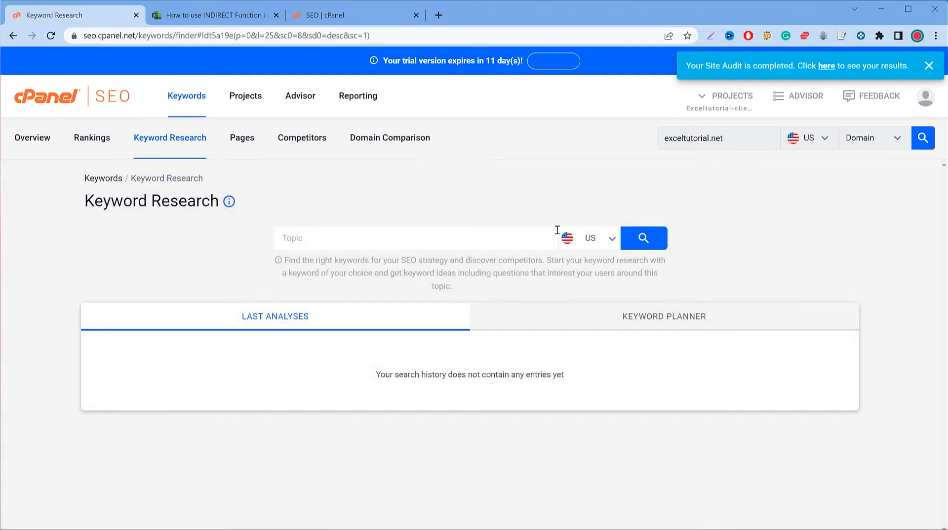
pyautogui.click(436, 241)
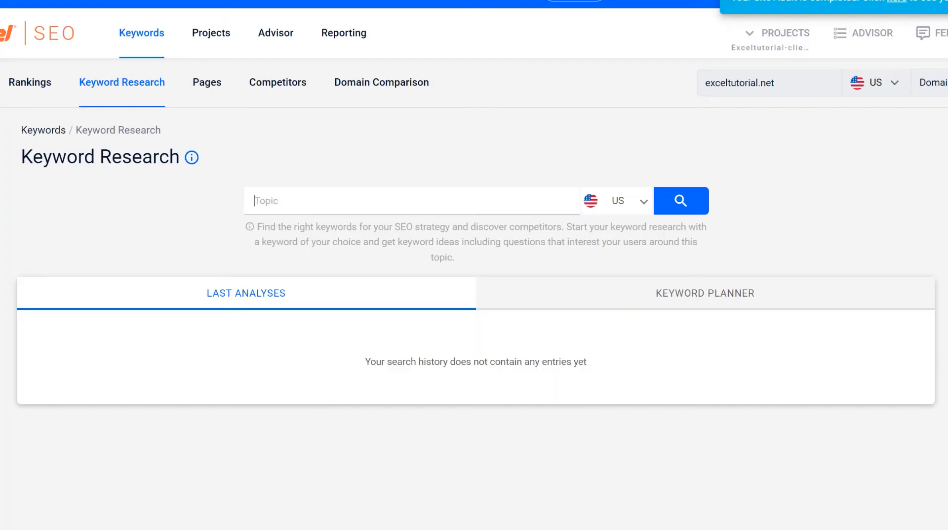
pyautogui.click(416, 199)
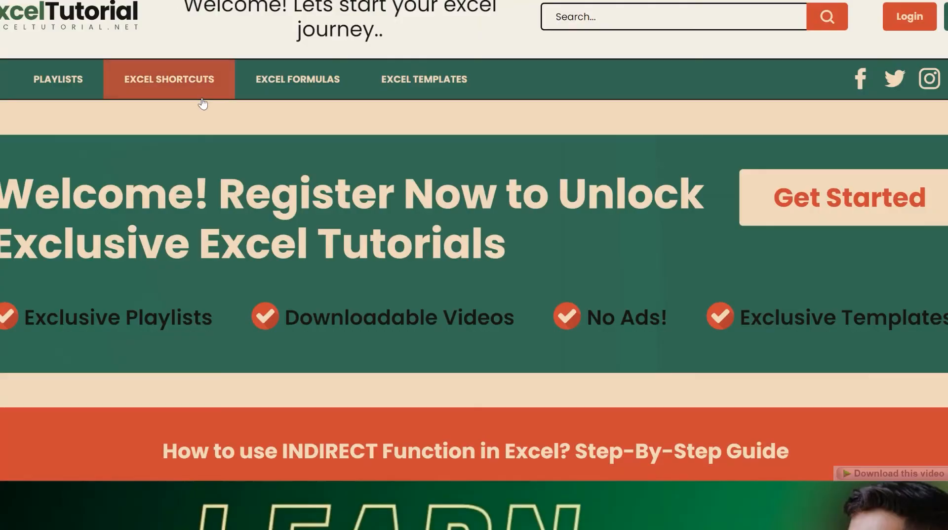
pyautogui.scroll(-5, 154, 254)
pyautogui.scroll(5, 155, 254)
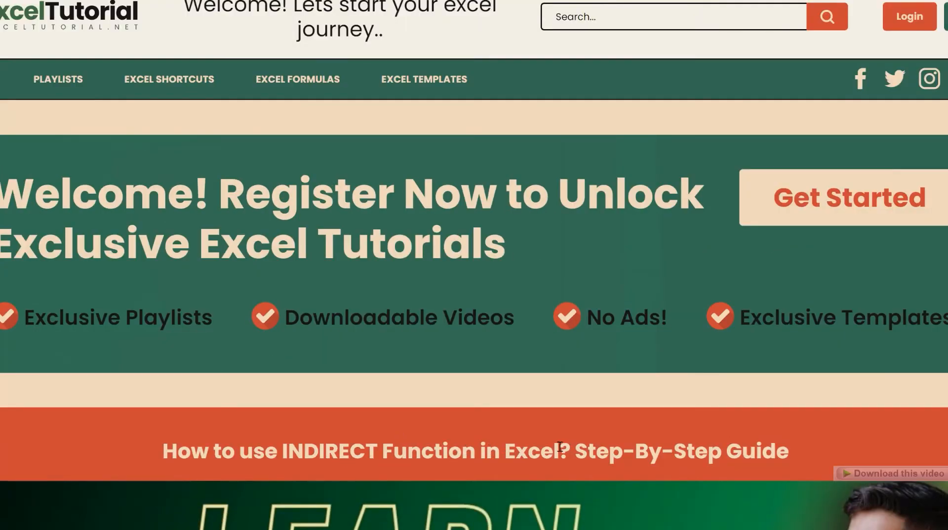
pyautogui.moveTo(559, 446); pyautogui.dragTo(121, 449)
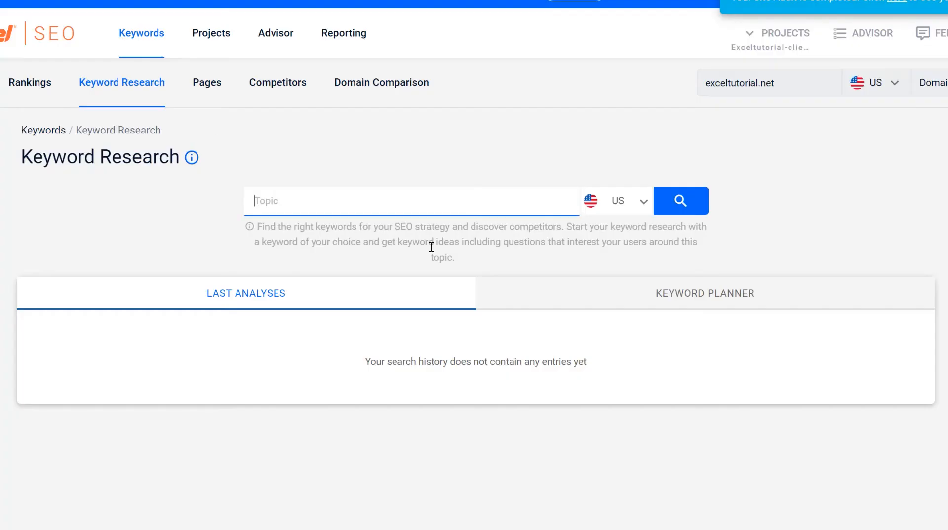
pyautogui.write('How to use INDIRECT Function in Excel')
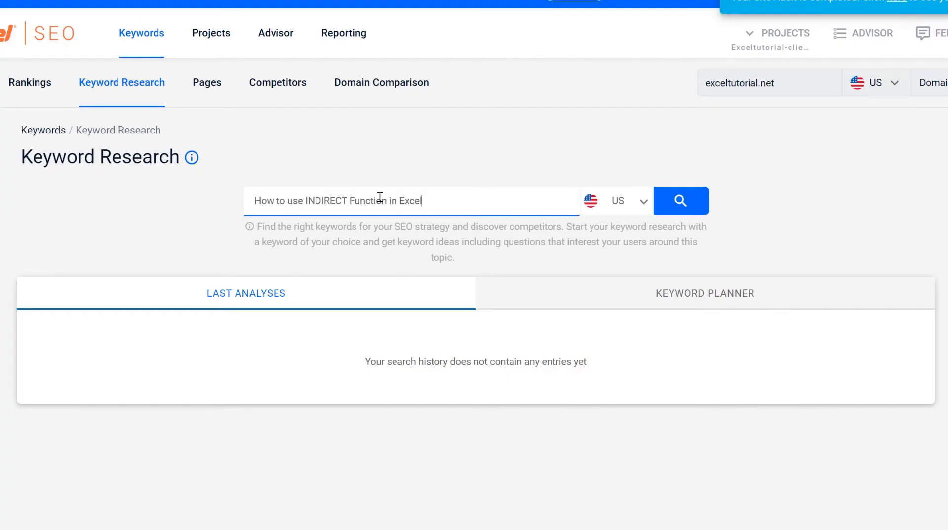
pyautogui.press('Return')
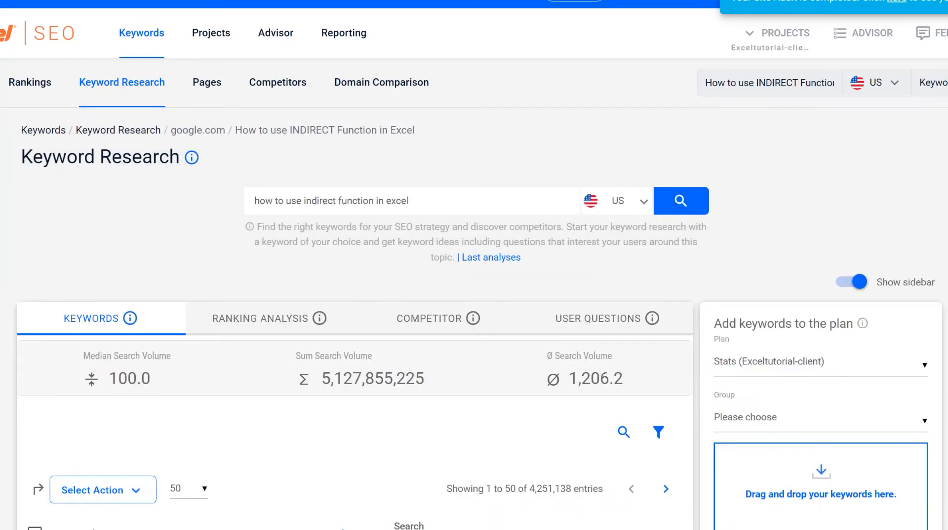
# Step: Examine the median, sum and average search volume figures for the researched topic
pyautogui.scroll(-4, 346, 345)
pyautogui.scroll(4, 346, 345)
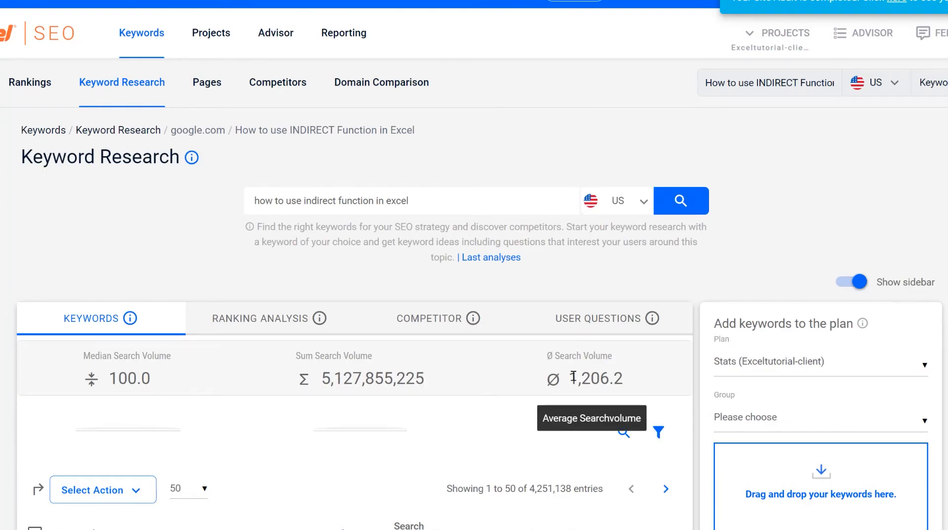
pyautogui.scroll(-5, 173, 440)
pyautogui.scroll(4, 173, 439)
pyautogui.scroll(3, 346, 296)
pyautogui.scroll(-1, 345, 296)
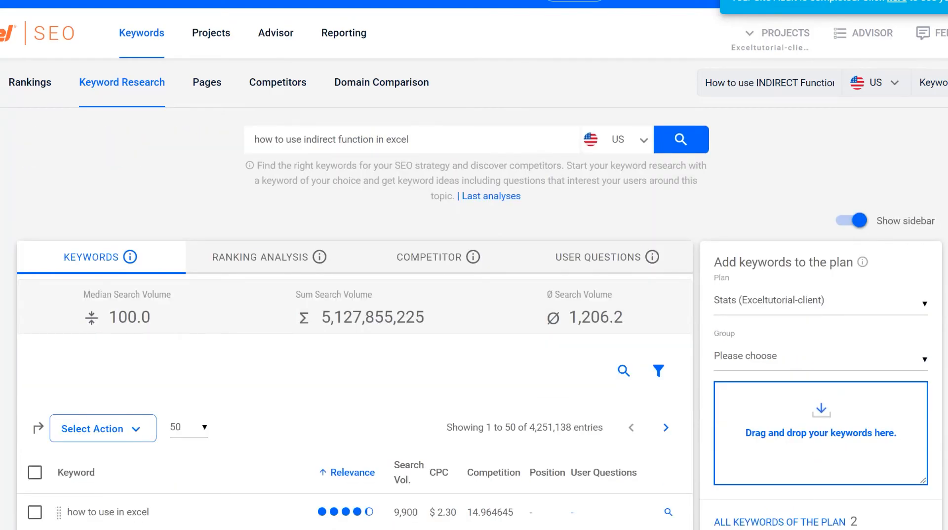
pyautogui.scroll(-2, 474, 296)
pyautogui.scroll(3, 474, 297)
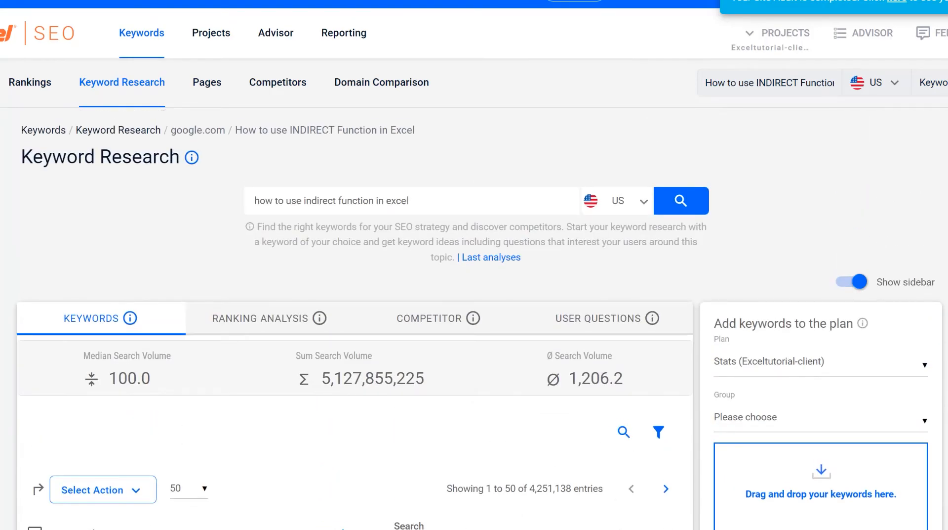
# Step: Look through the suggested keywords, comparing their relevance, search volume, CPC and competition
pyautogui.scroll(-2, 474, 297)
pyautogui.scroll(2, 474, 296)
pyautogui.scroll(-2, 474, 296)
pyautogui.scroll(-15, 355, 316)
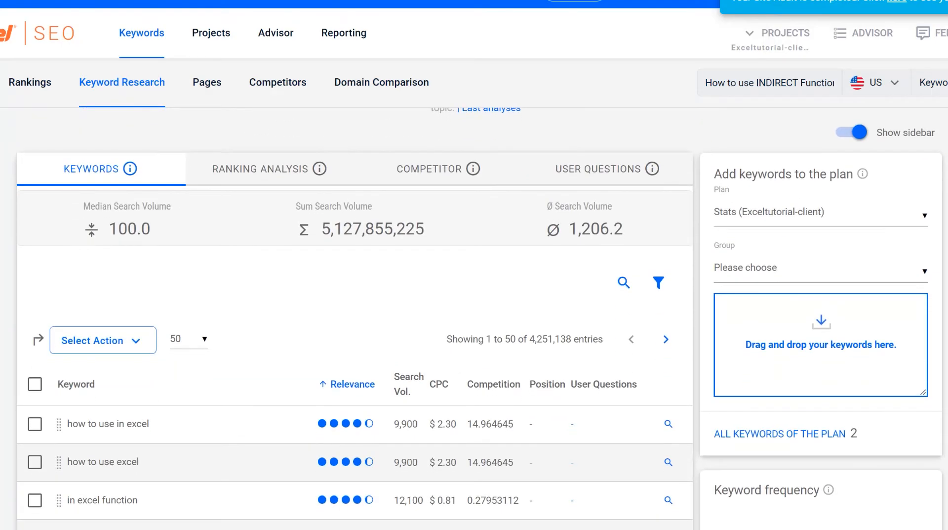
pyautogui.scroll(15, 356, 317)
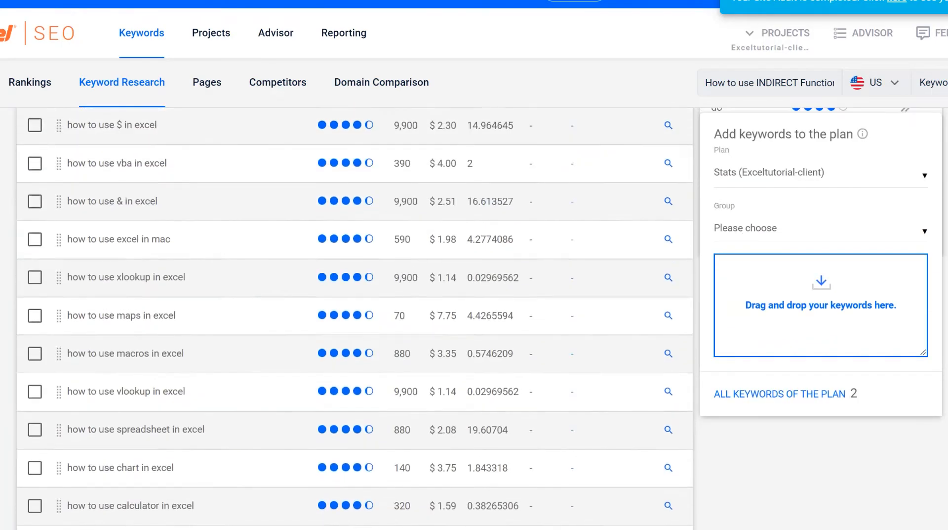
pyautogui.scroll(7, 356, 316)
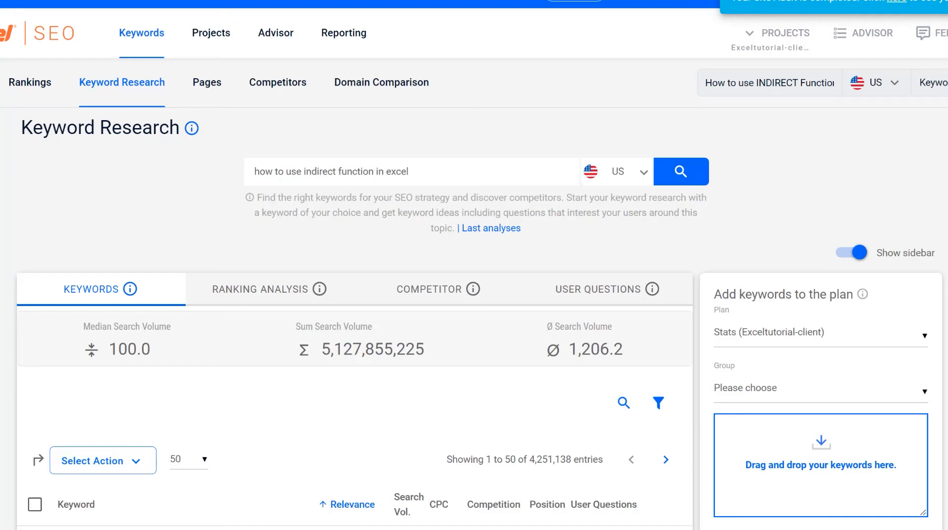
pyautogui.scroll(-4, 355, 316)
pyautogui.scroll(-2, 346, 316)
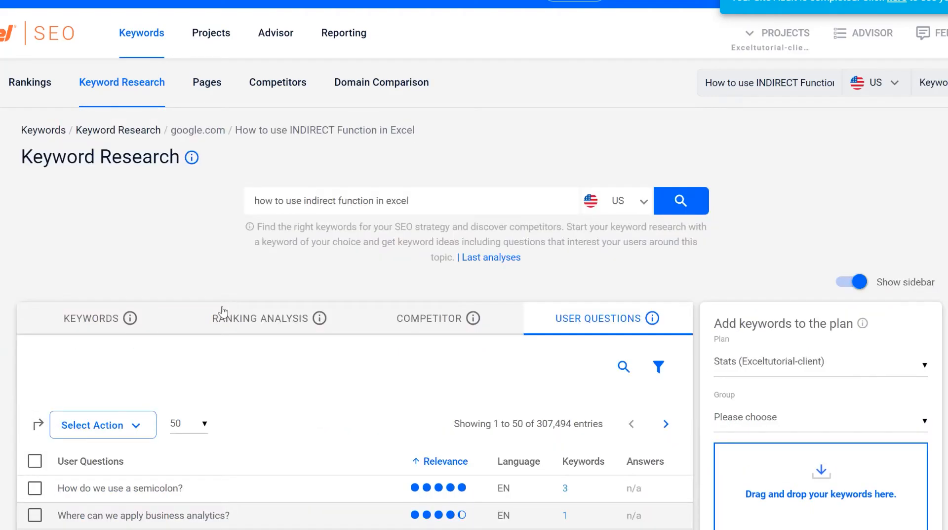
# Step: Return to the keyword suggestions, rerun the research for "how to use indirect function in excel" and review the refreshed list
pyautogui.click(117, 326)
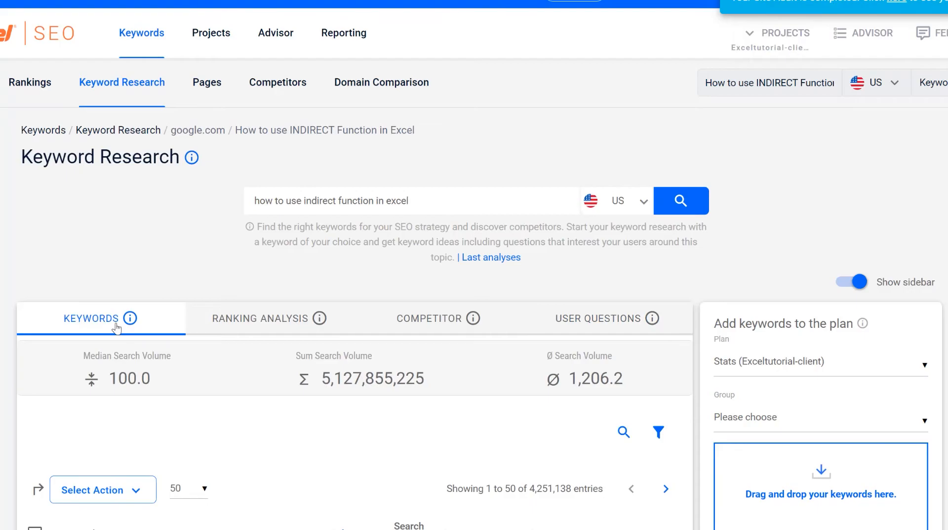
pyautogui.click(682, 200)
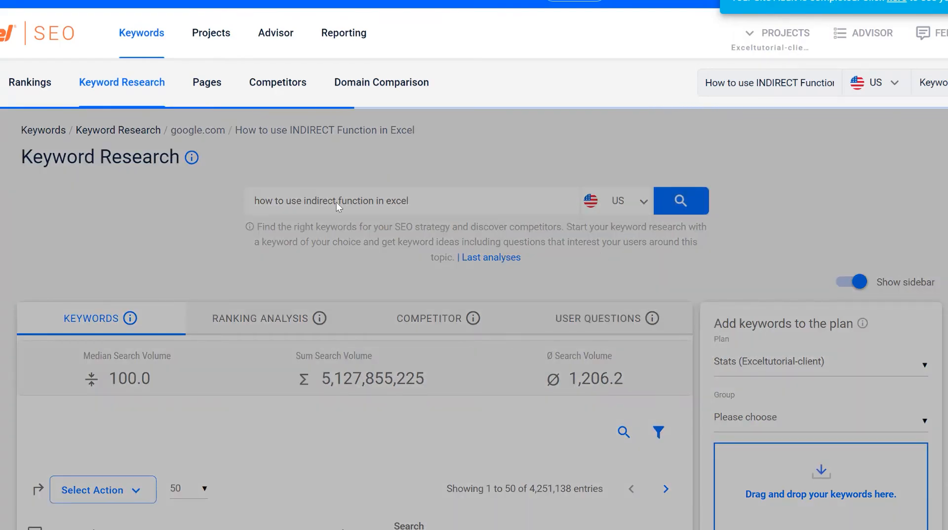
pyautogui.scroll(-5, 337, 203)
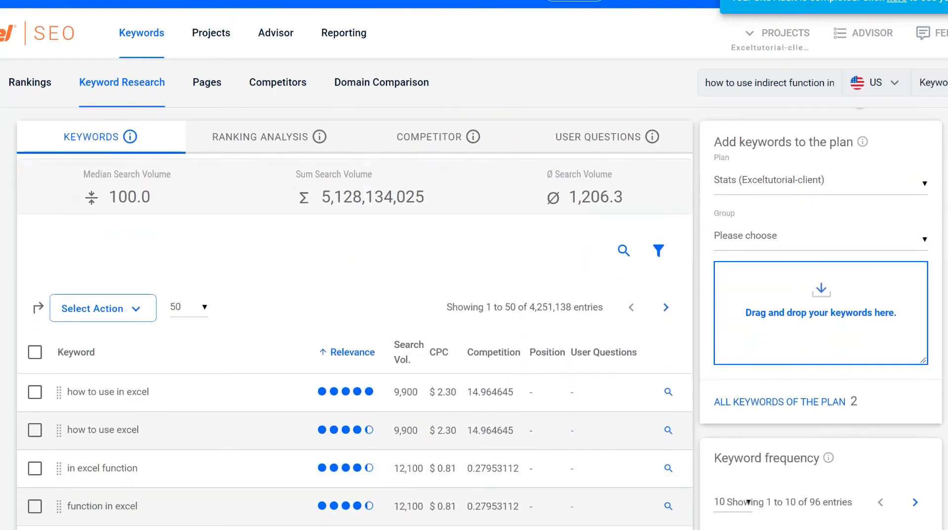
pyautogui.scroll(5, 441, 237)
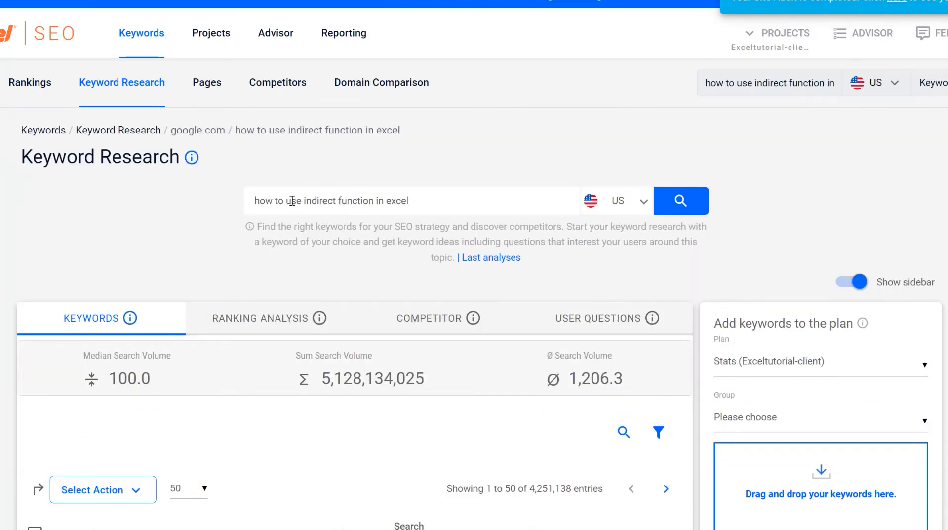
# Step: Shorten the research topic to "indirect function in excel", rerun the US keyword research and review the suggested keywords
pyautogui.moveTo(307, 201); pyautogui.dragTo(212, 212)
pyautogui.press('BackSpace')
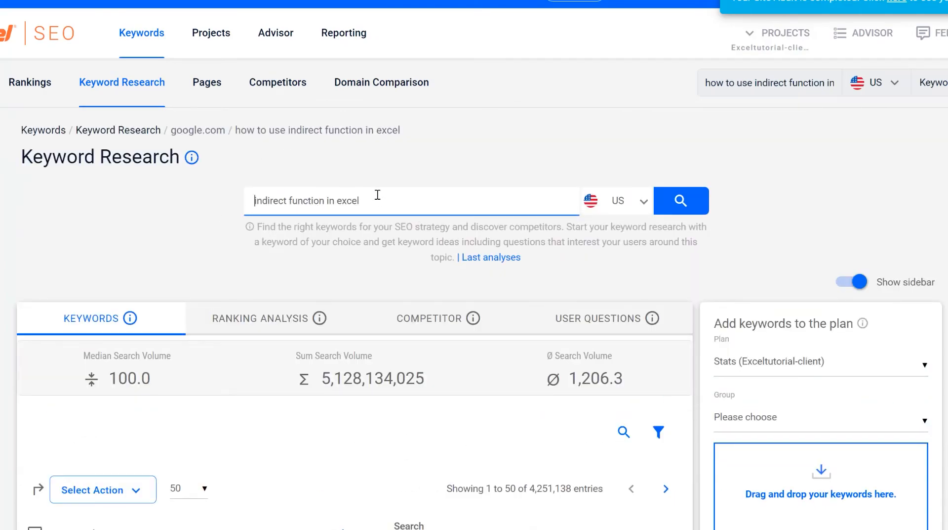
pyautogui.click(677, 211)
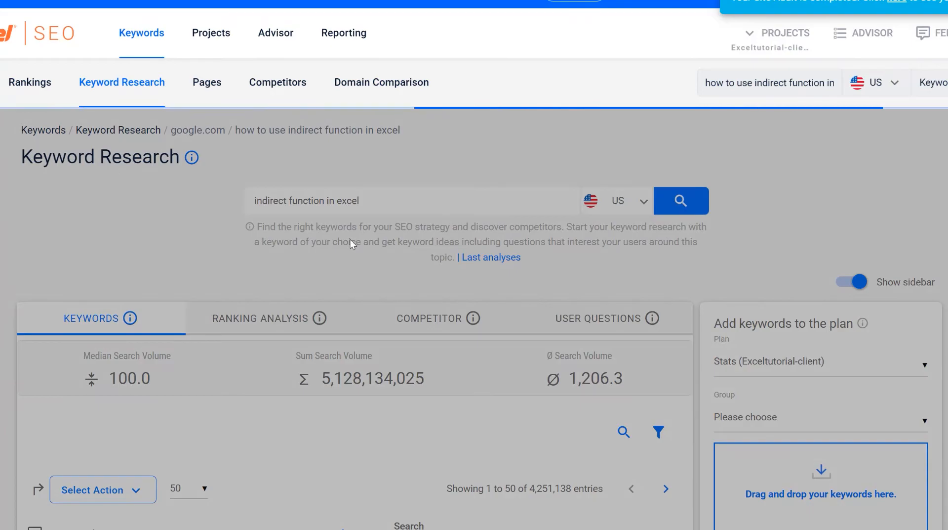
pyautogui.scroll(-5, 303, 275)
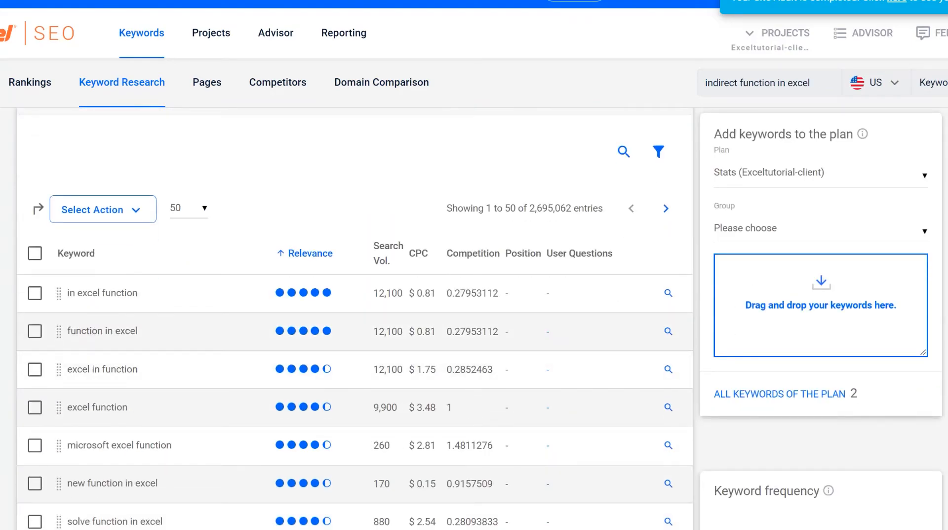
pyautogui.scroll(5, 476, 247)
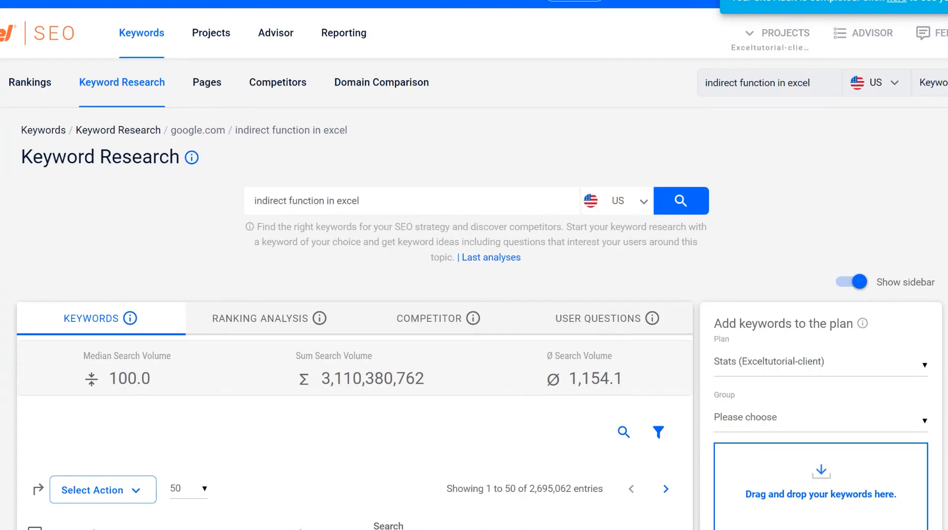
pyautogui.scroll(-7, 355, 317)
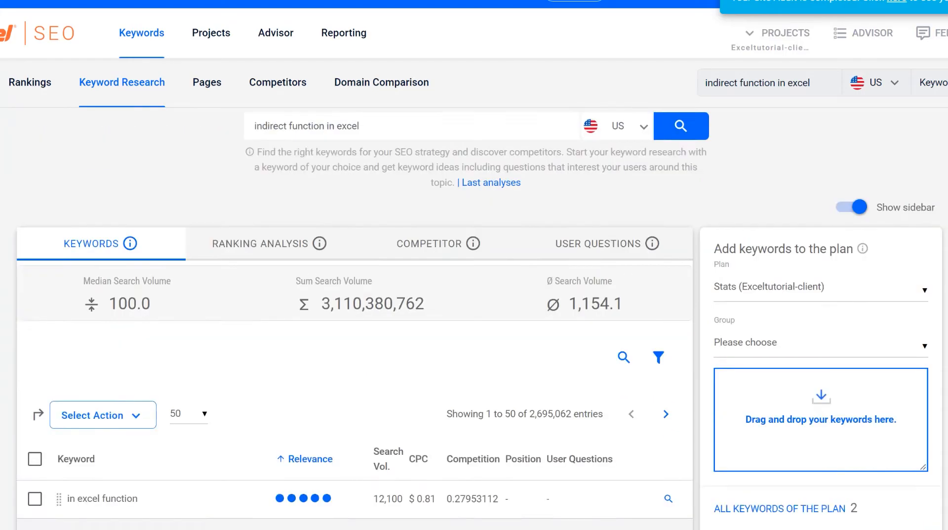
pyautogui.scroll(-8, 356, 316)
pyautogui.scroll(14, 355, 316)
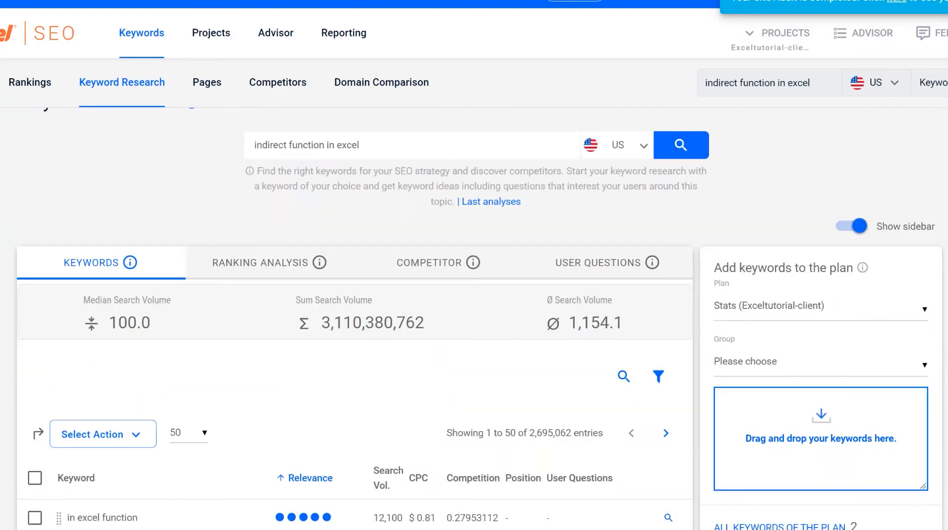
pyautogui.scroll(2, 356, 316)
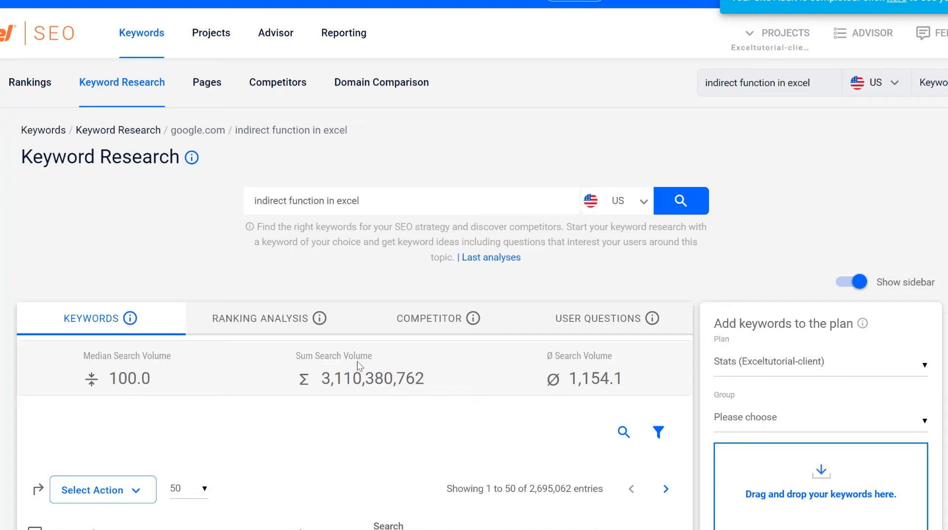
# Step: Look through the competitor domains and user questions for the researched topic
pyautogui.click(294, 326)
pyautogui.click(450, 327)
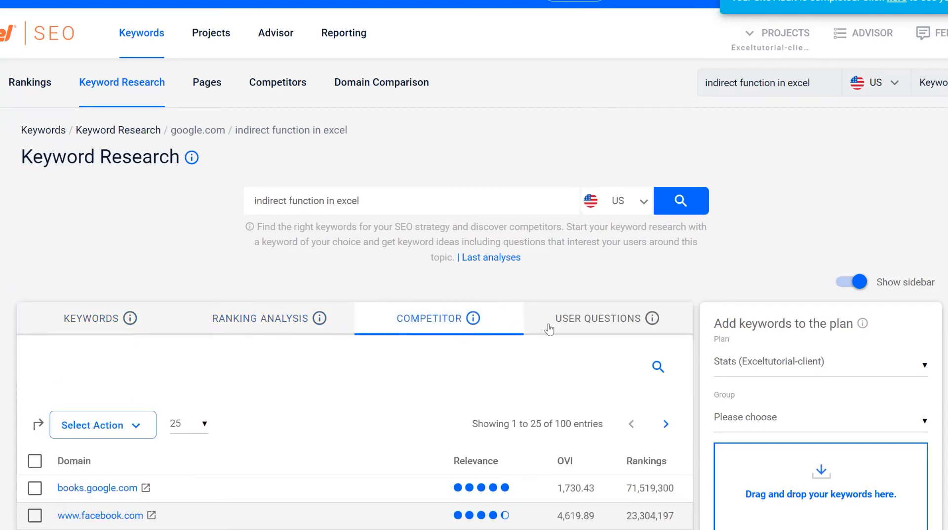
pyautogui.click(605, 323)
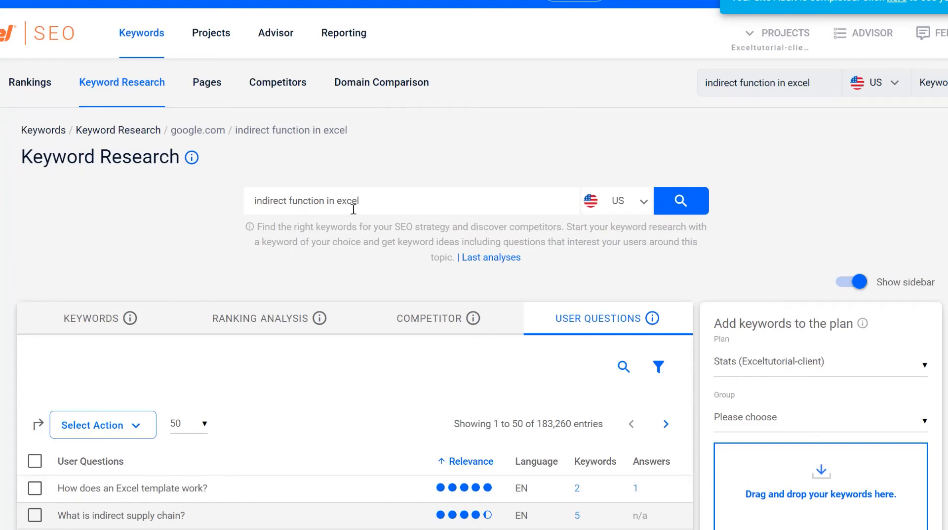
pyautogui.scroll(-10, 352, 227)
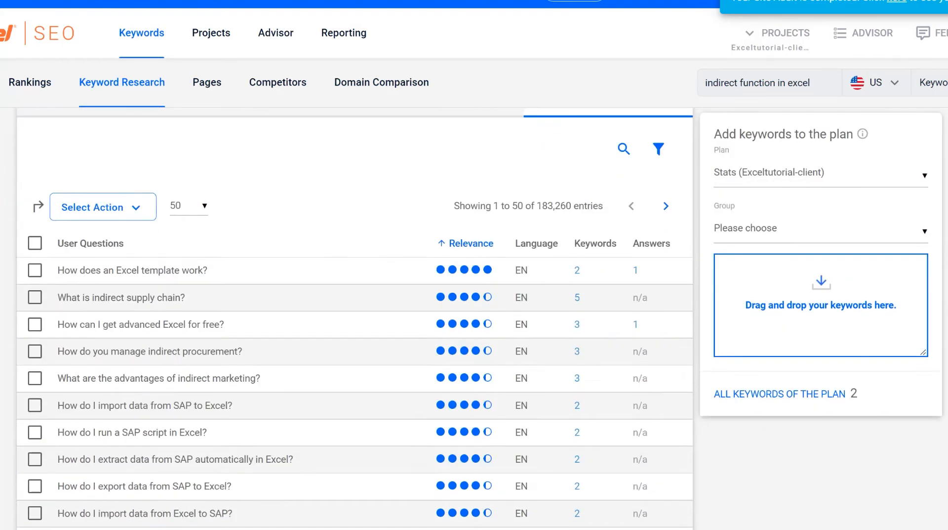
pyautogui.scroll(10, 355, 318)
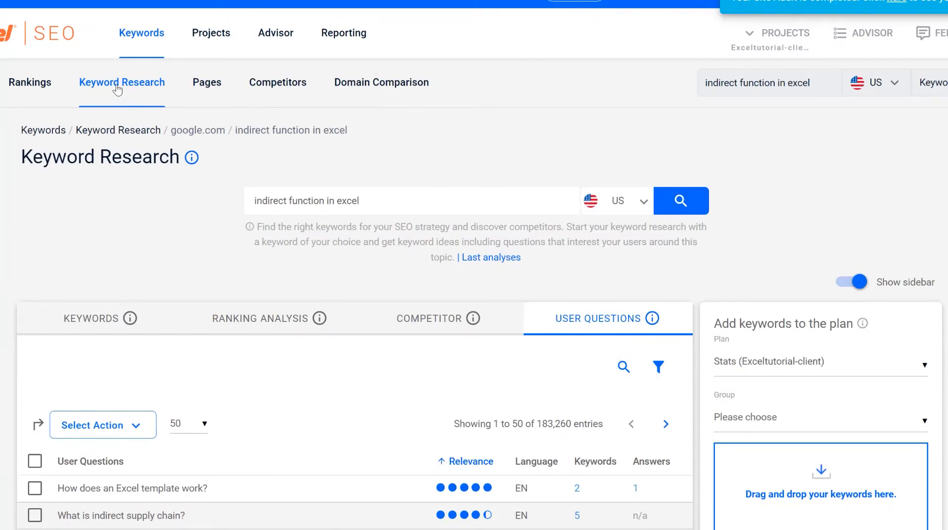
# Step: Read the help on the Keywords report and look through the full keyword list for "indirect function in excel" again
pyautogui.click(130, 318)
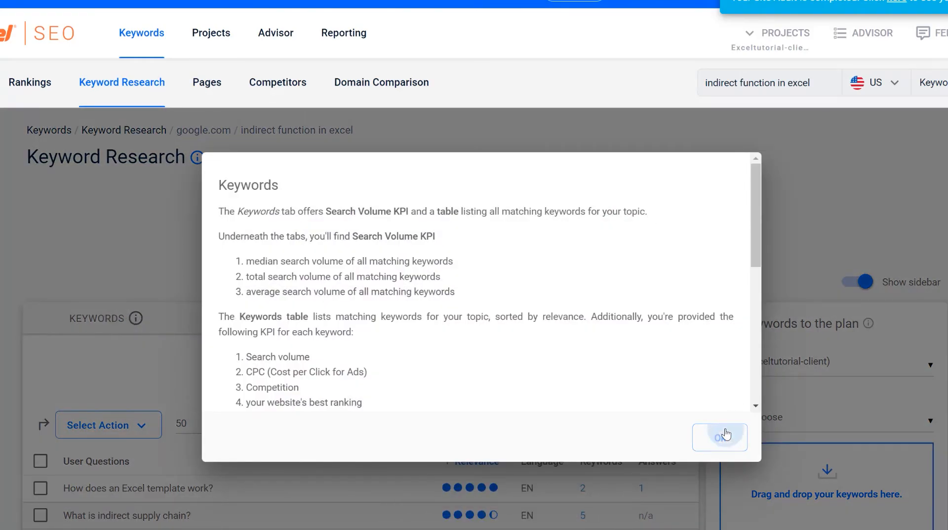
pyautogui.click(726, 433)
pyautogui.click(82, 317)
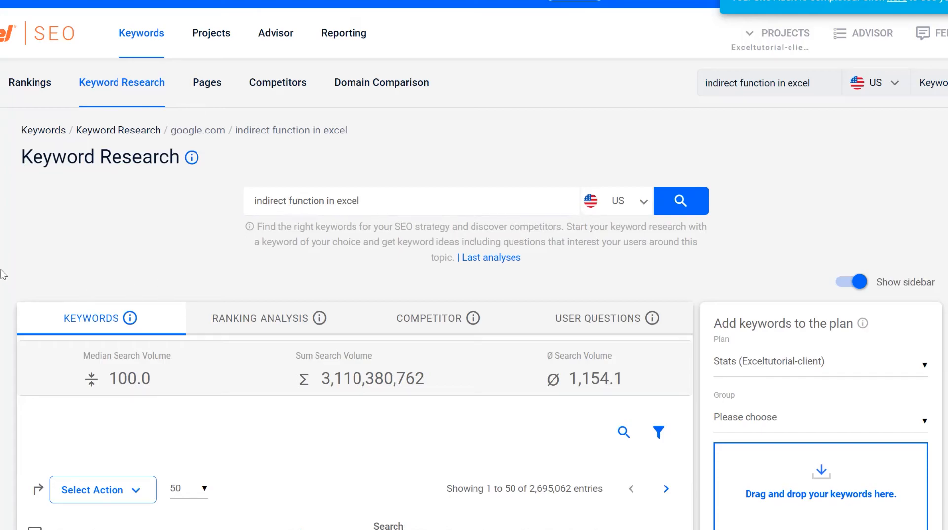
pyautogui.scroll(-4, 355, 316)
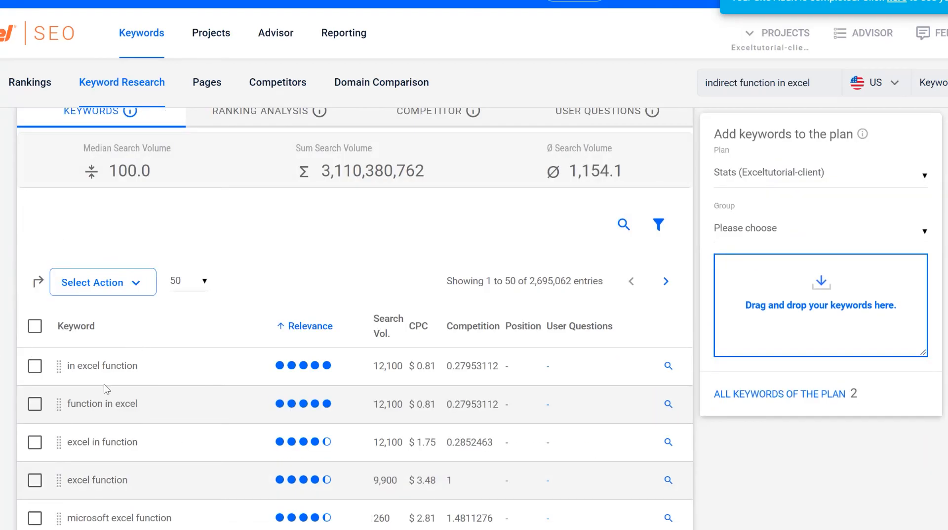
pyautogui.scroll(4, 210, 95)
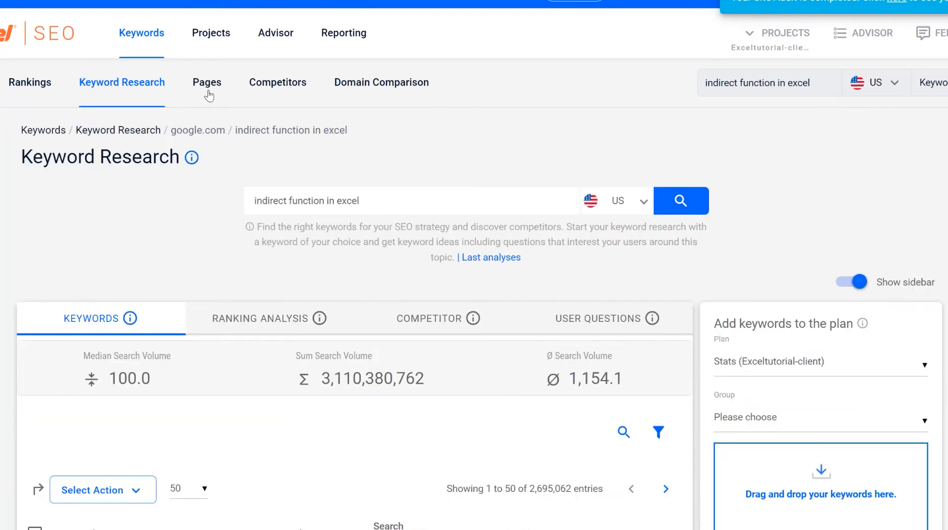
pyautogui.scroll(-20, 209, 95)
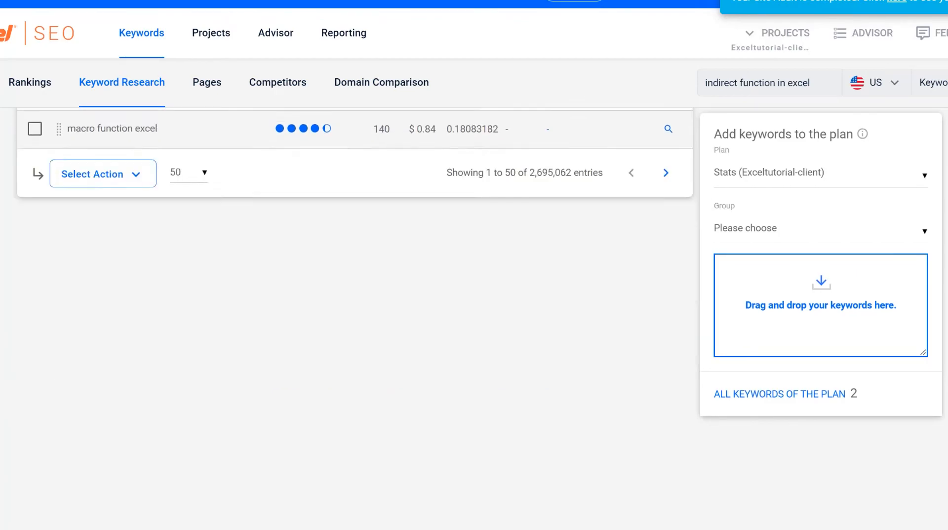
pyautogui.scroll(15, 354, 317)
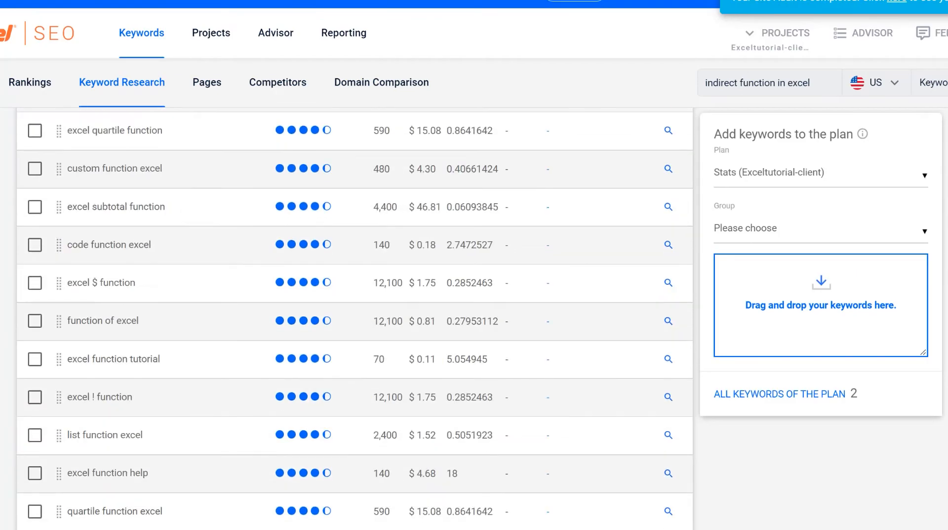
pyautogui.scroll(10, 355, 316)
pyautogui.scroll(2, 947, 221)
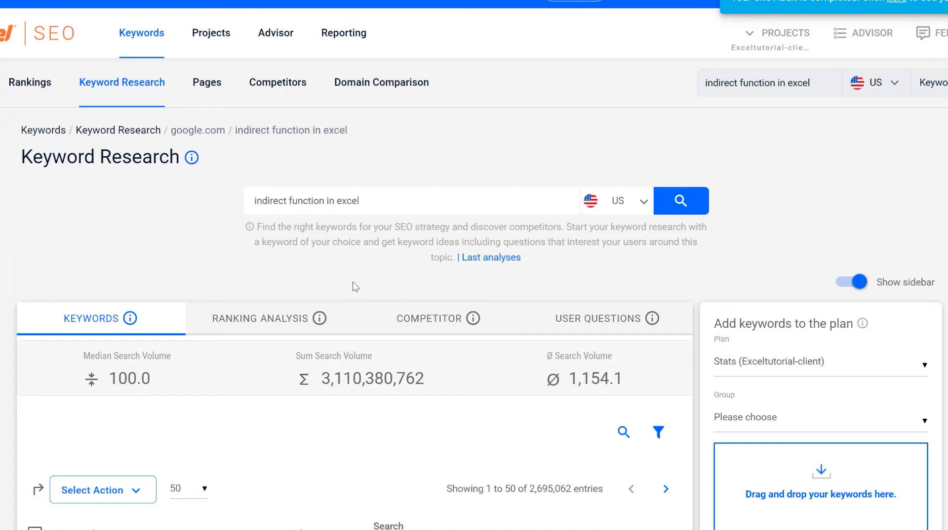
pyautogui.click(207, 82)
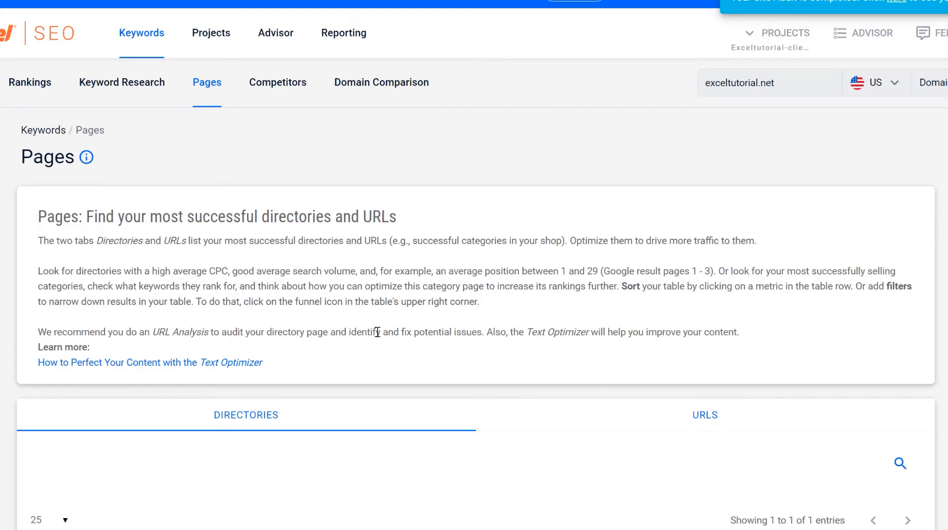
pyautogui.scroll(-3, 377, 330)
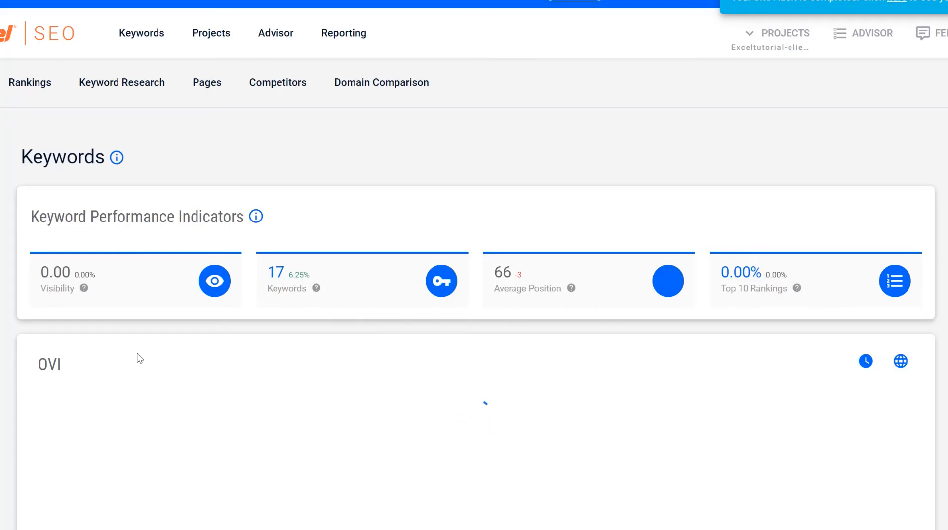
pyautogui.scroll(-15, 63, 365)
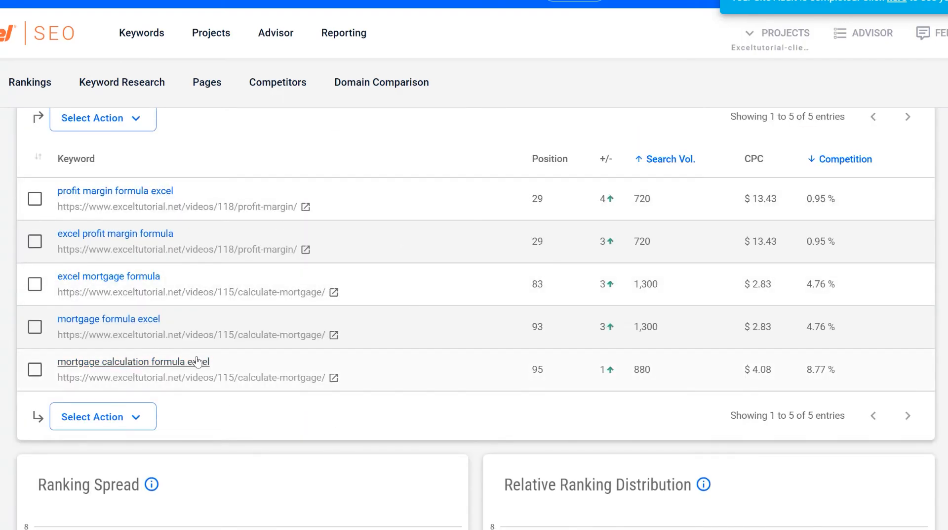
pyautogui.scroll(-5, 190, 370)
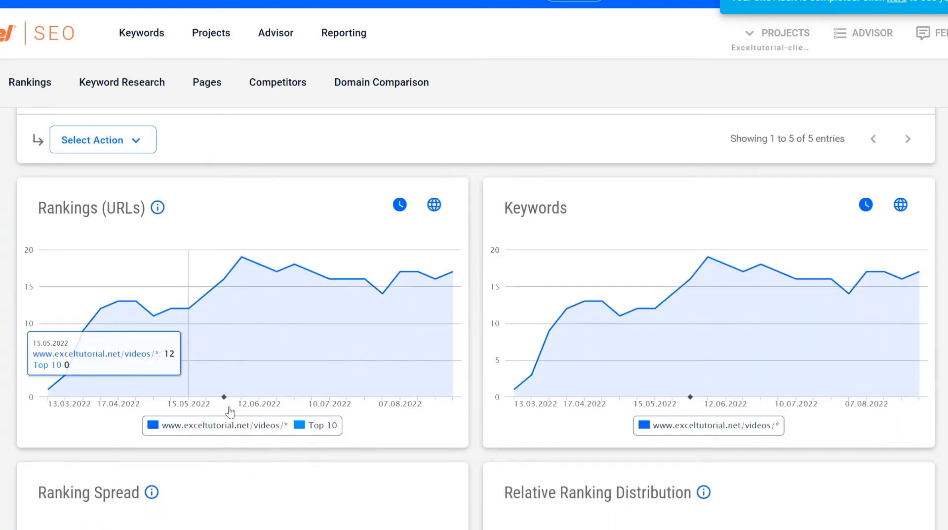
pyautogui.scroll(-3, 424, 429)
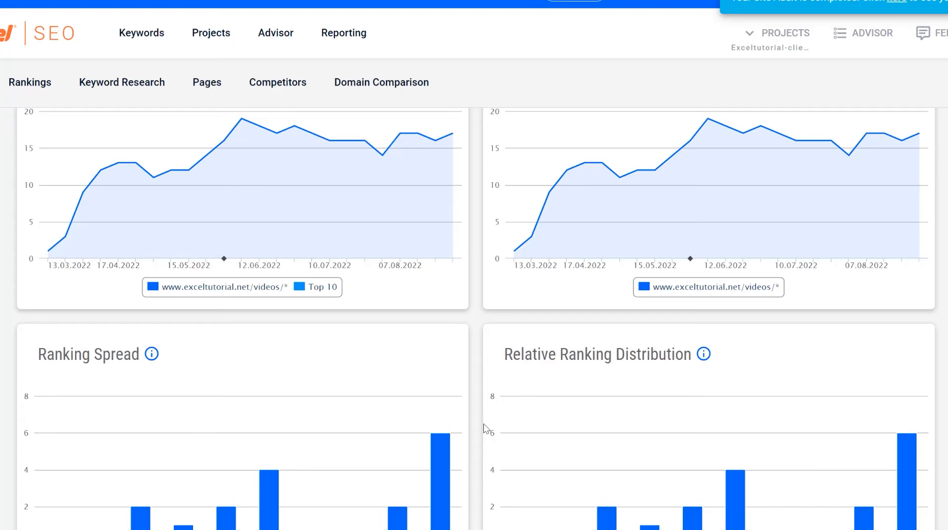
pyautogui.scroll(10, 229, 339)
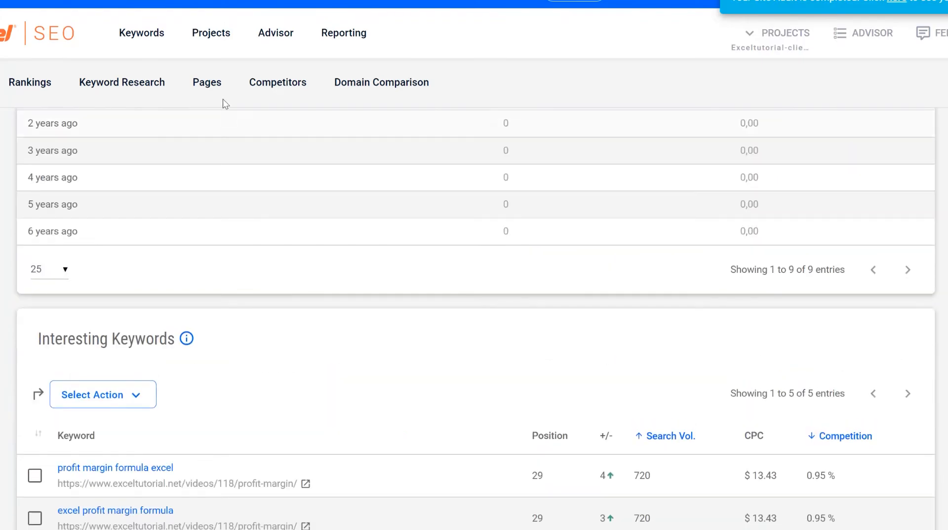
# Step: Return to the Pages report, examine the rankings of the directories and individual URLs, and show the URL filter options
pyautogui.click(212, 84)
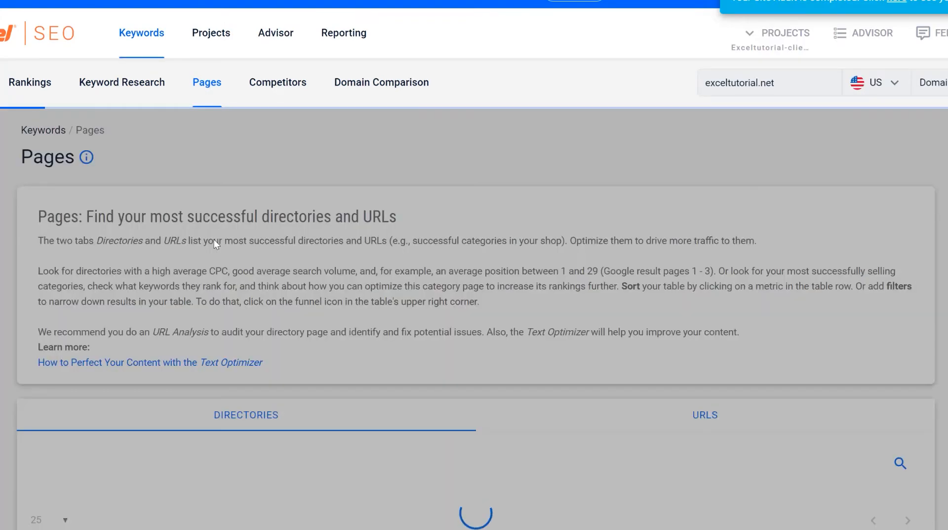
pyautogui.scroll(-3, 211, 250)
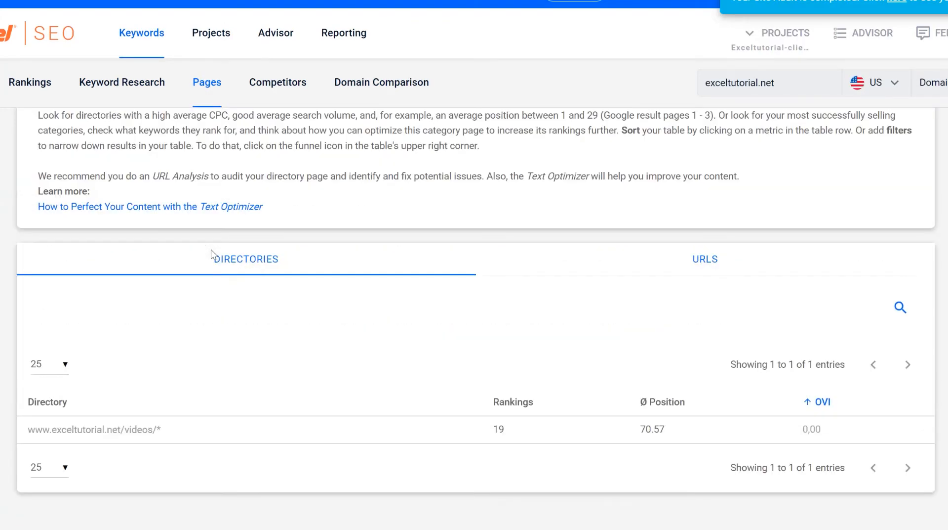
pyautogui.scroll(3, 155, 385)
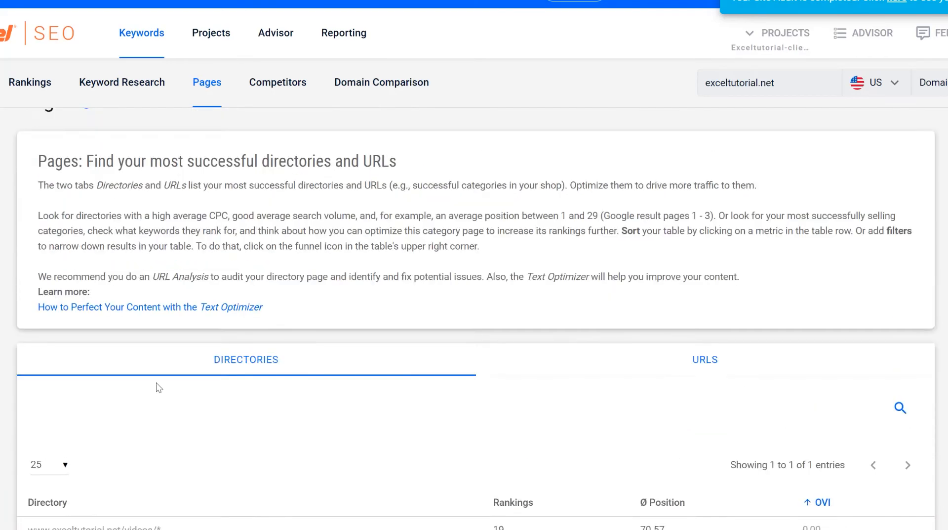
pyautogui.click(769, 394)
pyautogui.scroll(-5, 631, 421)
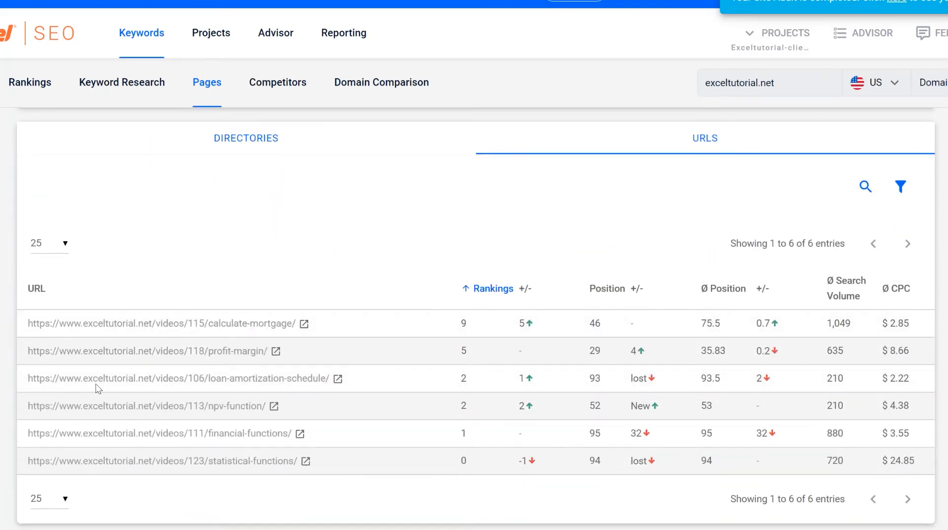
pyautogui.click(911, 193)
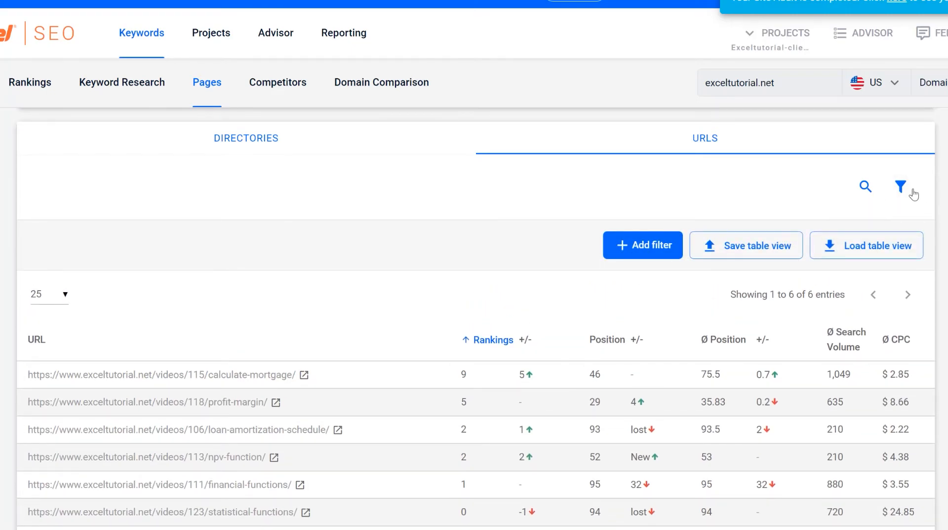
pyautogui.scroll(5, 383, 332)
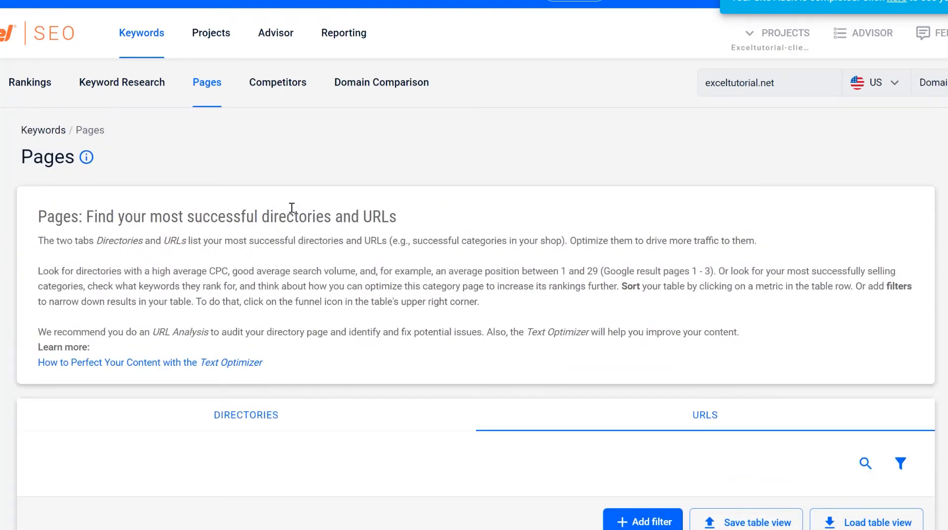
# Step: Examine the relevance, visibility and rankings in the Competitors report, and select all listed domains to view the available actions
pyautogui.click(281, 75)
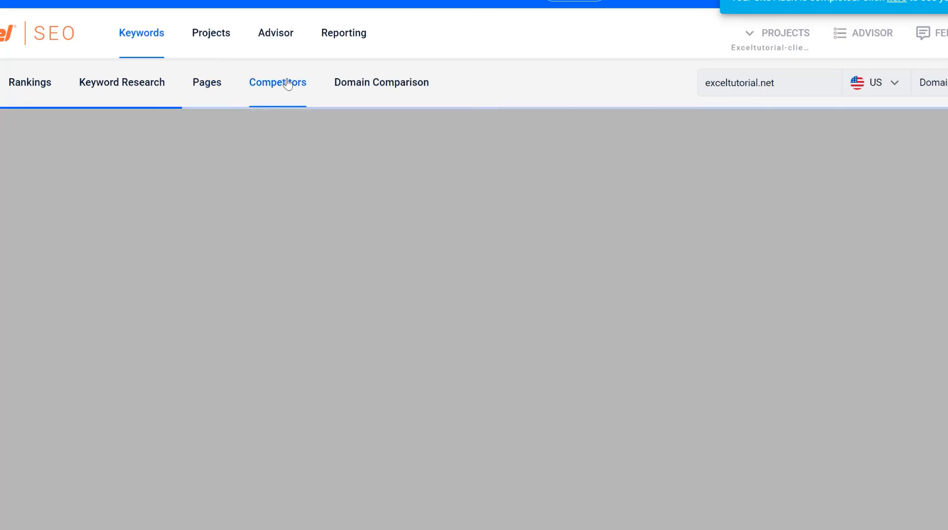
pyautogui.scroll(-1, 46, 332)
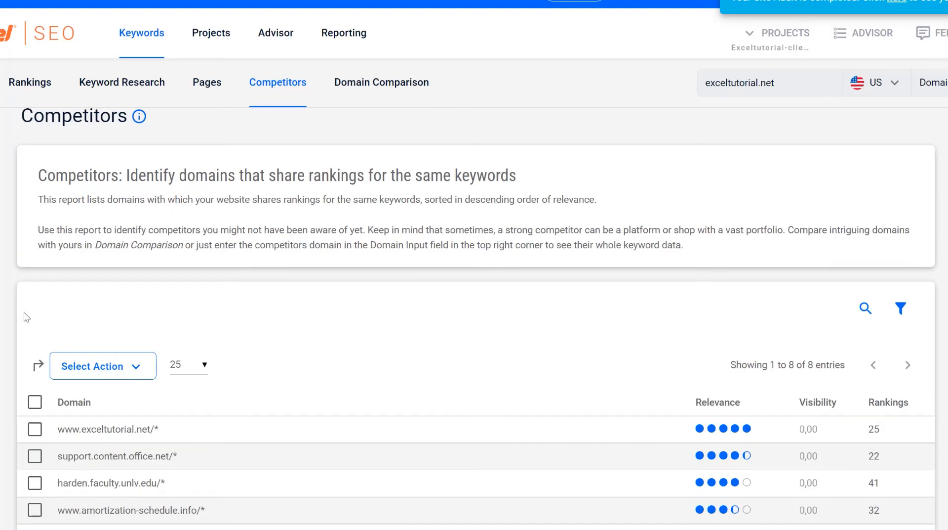
pyautogui.scroll(-3, 24, 312)
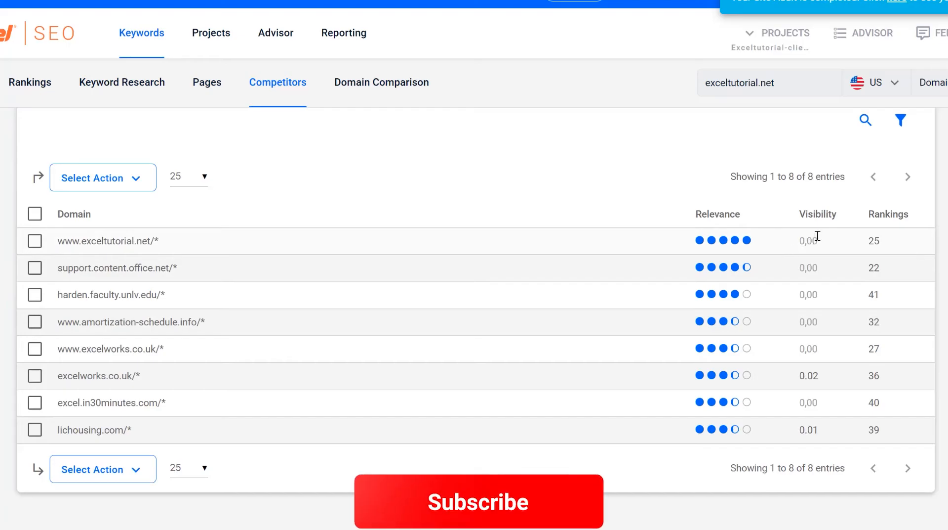
pyautogui.scroll(4, 136, 246)
pyautogui.scroll(-3, 201, 344)
pyautogui.click(34, 283)
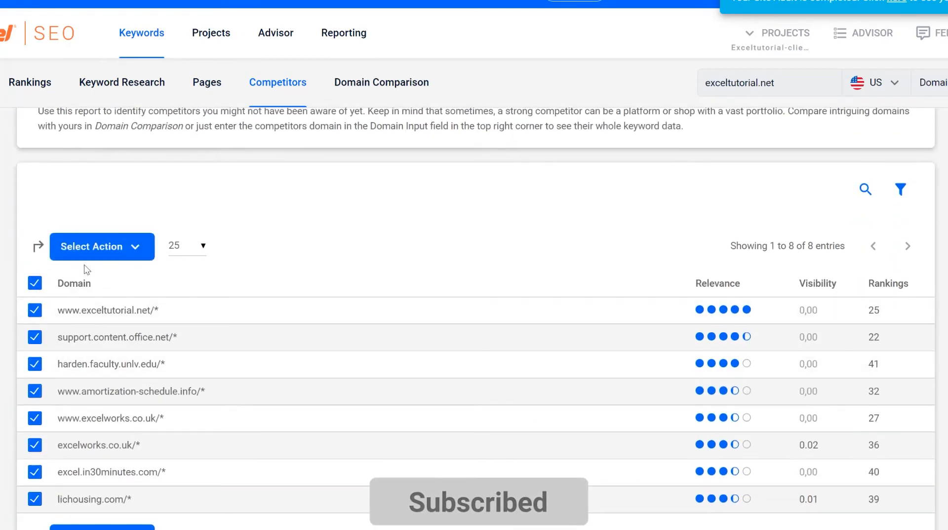
pyautogui.click(103, 247)
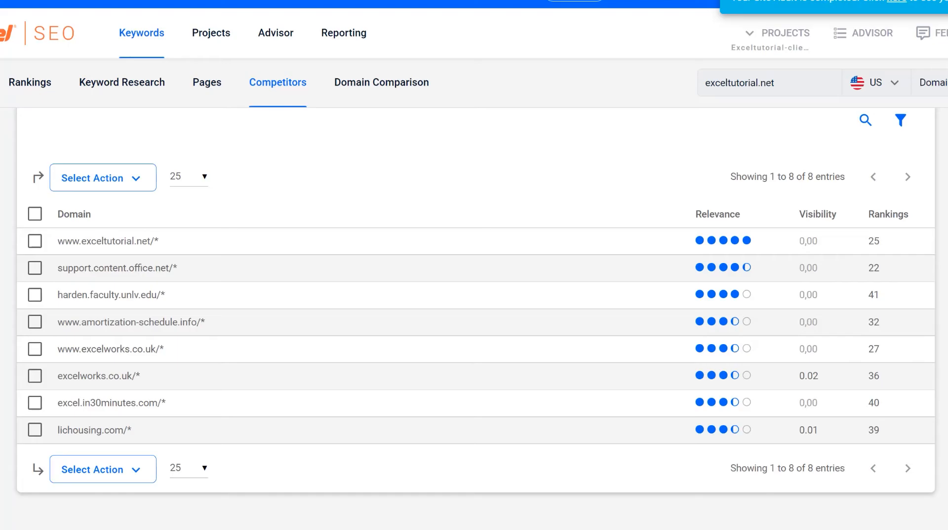
# Step: Read the introduction of the Competitors report and examine the relevance, visibility and rankings of the listed domains again
pyautogui.scroll(5, 424, 280)
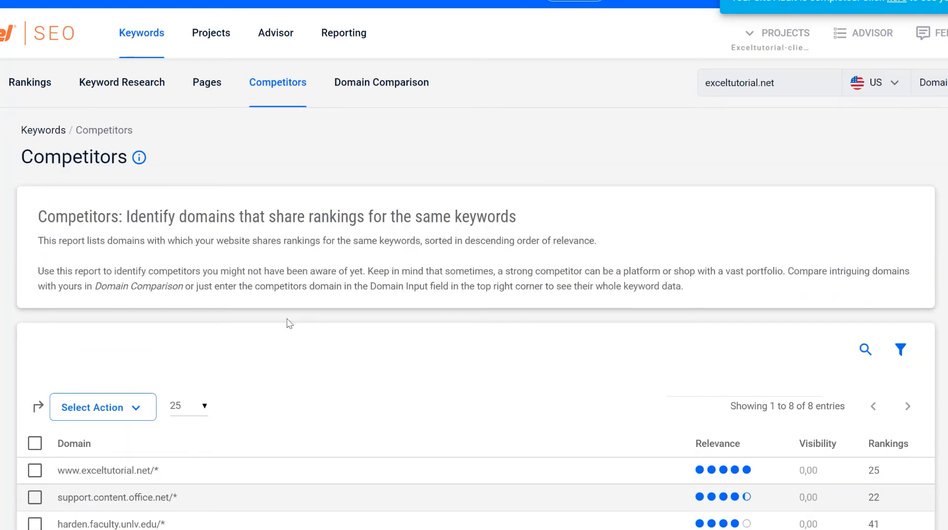
pyautogui.tripleClick(322, 286)
pyautogui.click(323, 343)
pyautogui.tripleClick(324, 269)
pyautogui.click(212, 418)
pyautogui.scroll(-3, 214, 422)
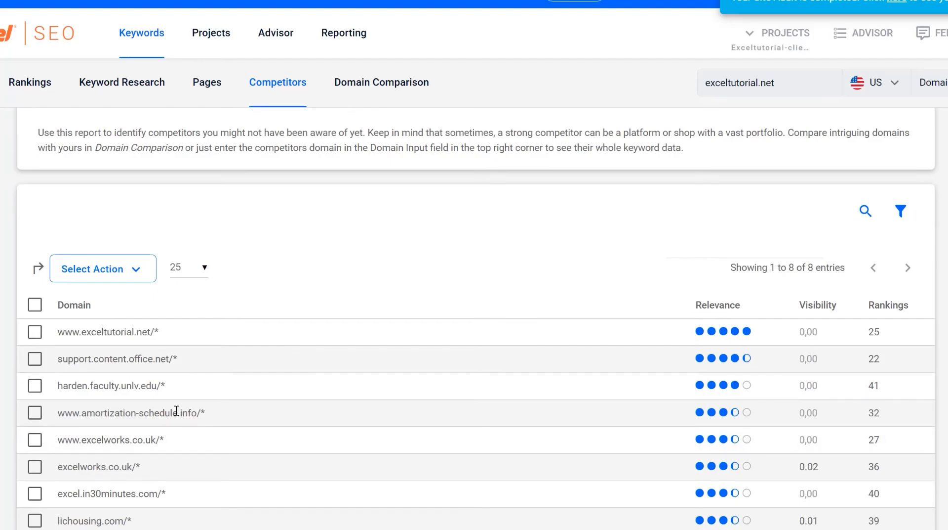
pyautogui.scroll(-2, 176, 411)
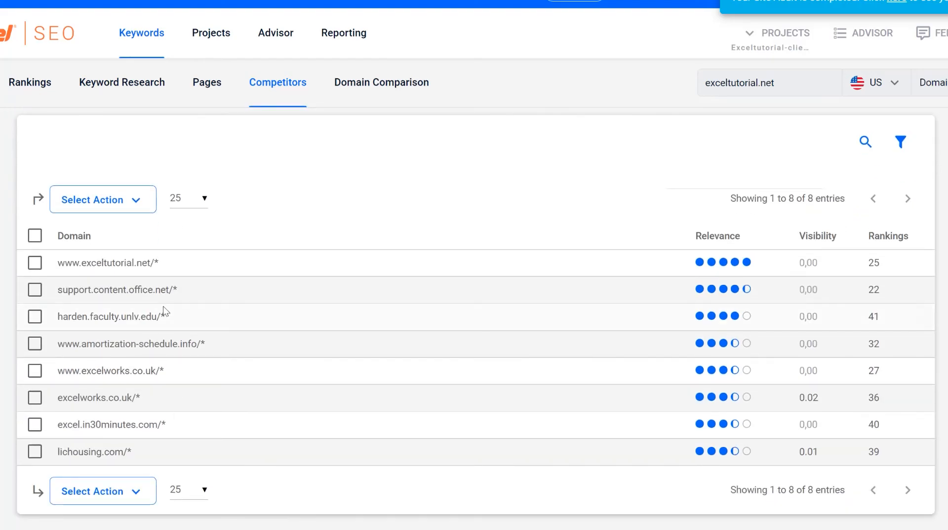
pyautogui.scroll(3, 163, 306)
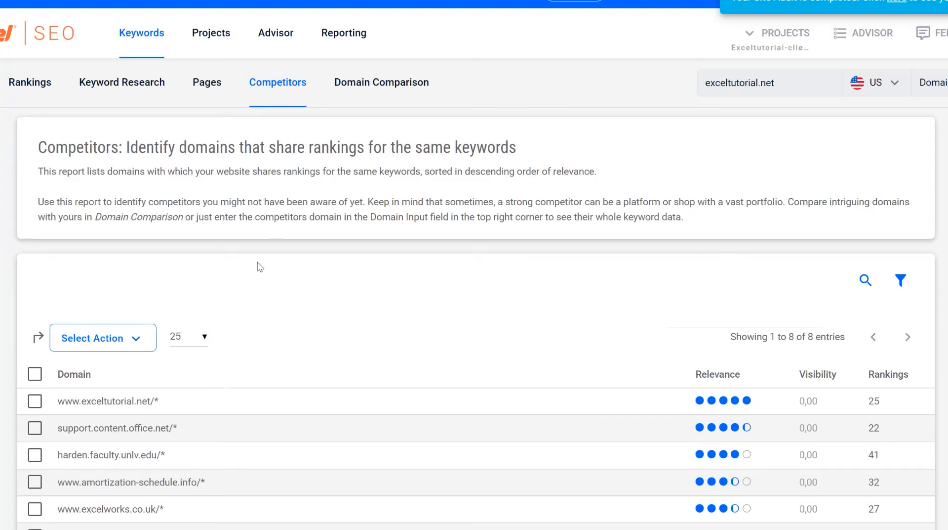
pyautogui.scroll(2, 217, 281)
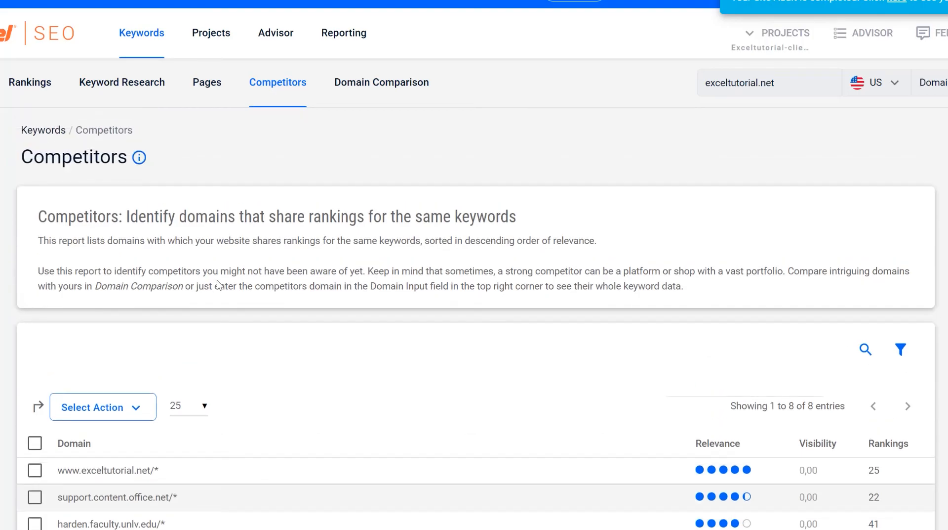
pyautogui.click(396, 84)
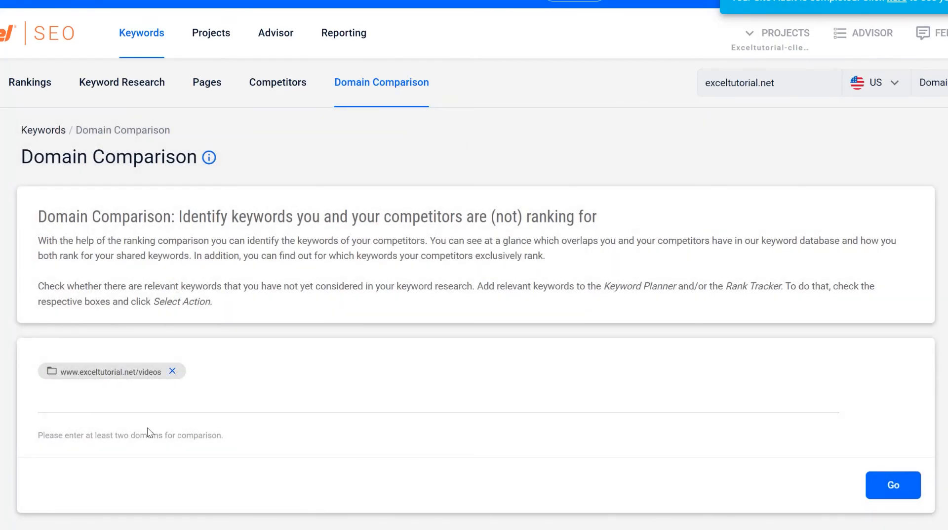
pyautogui.scroll(-1, 168, 391)
pyautogui.click(265, 337)
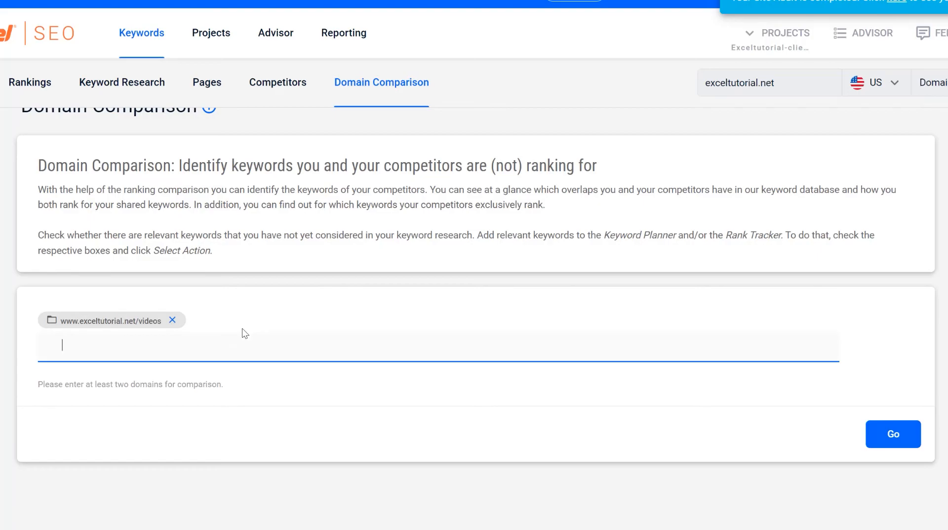
pyautogui.write('excel-')
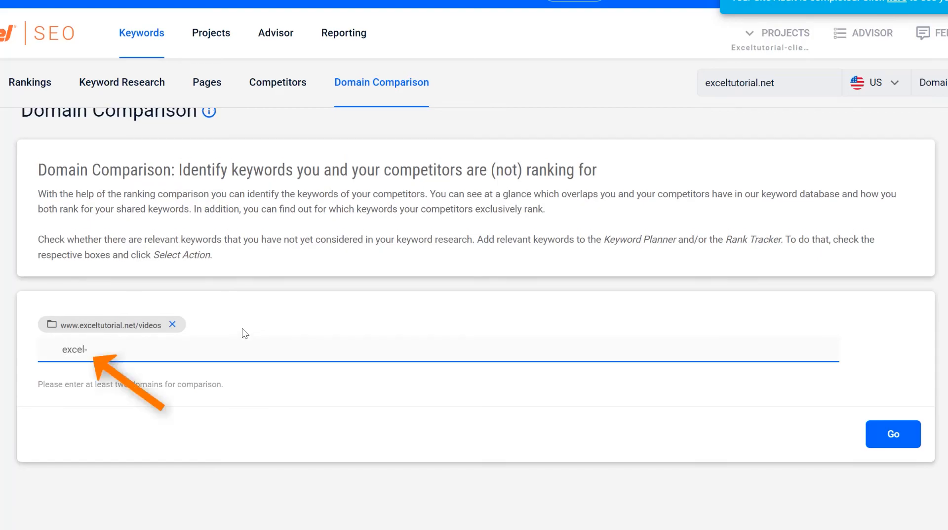
pyautogui.write('sy.com')
pyautogui.press('Return')
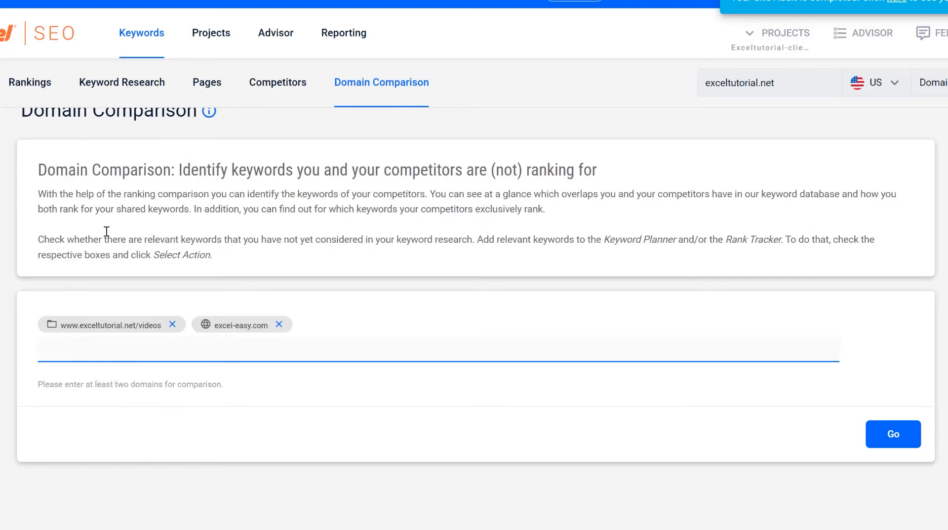
pyautogui.click(910, 435)
# Step: Look through the compared keywords with their search volume, CPC and competition in the Domain Comparison results
pyautogui.scroll(-5, 160, 440)
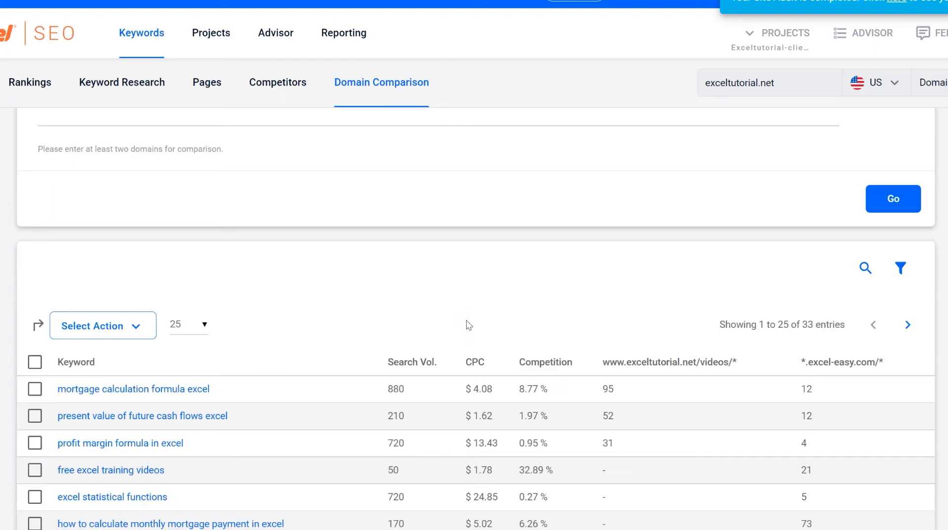
pyautogui.scroll(-4, 311, 324)
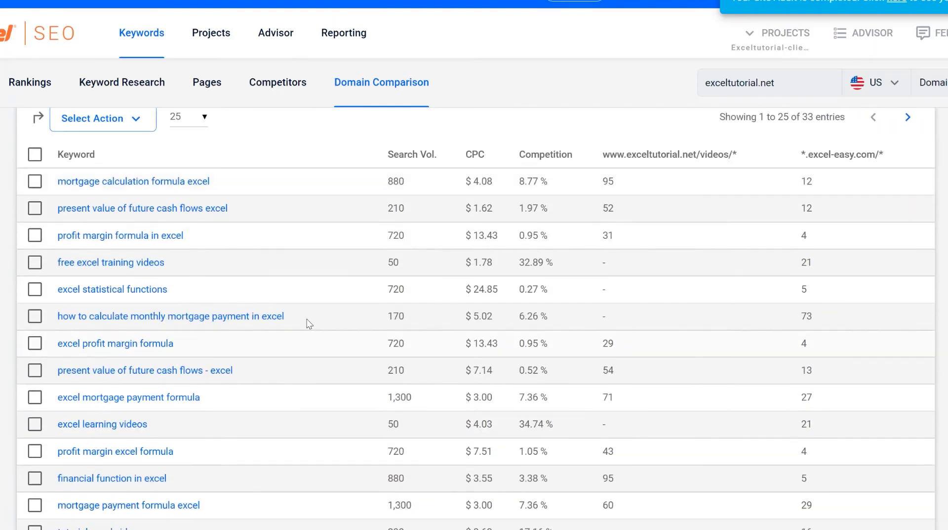
pyautogui.scroll(4, 302, 310)
pyautogui.scroll(-3, 214, 387)
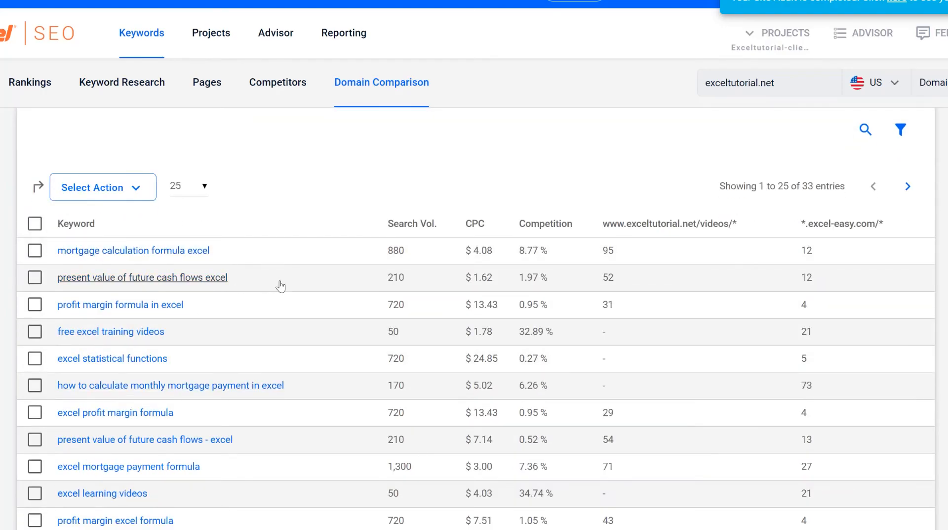
pyautogui.scroll(-7, 281, 285)
pyautogui.scroll(-3, 281, 286)
pyautogui.scroll(11, 641, 421)
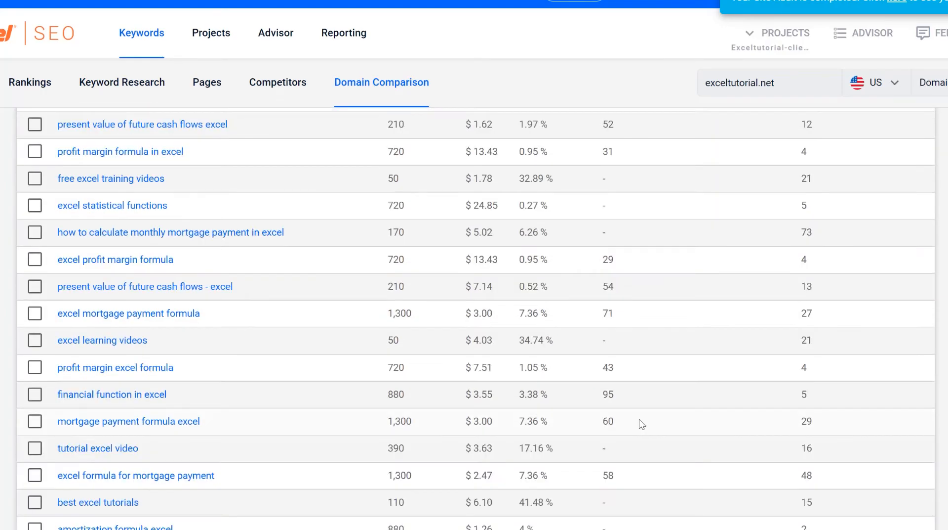
pyautogui.scroll(6, 467, 416)
pyautogui.scroll(-8, 652, 331)
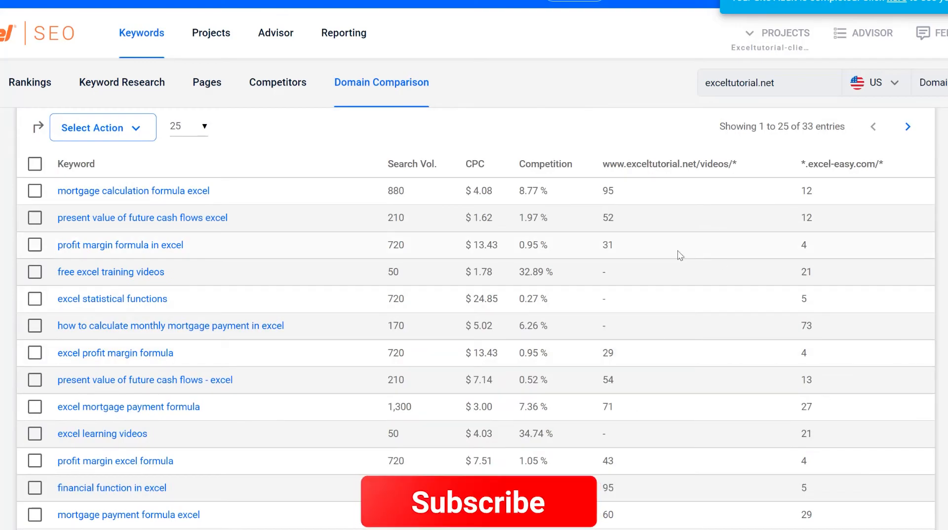
# Step: Examine the best ranking positions of excel-easy.com against the videos directory, especially for keywords where the directory has no ranking
pyautogui.moveTo(813, 271); pyautogui.dragTo(777, 275)
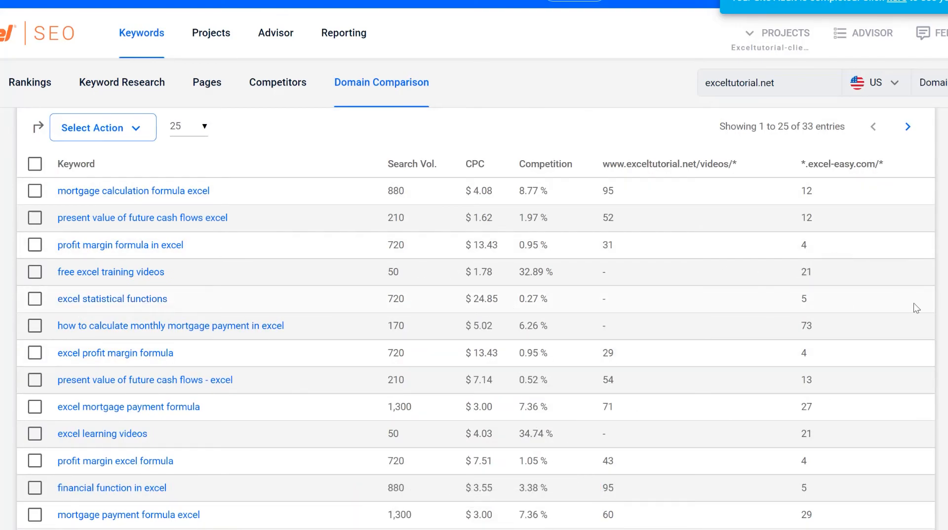
pyautogui.moveTo(822, 298); pyautogui.dragTo(793, 299)
pyautogui.scroll(-3, 610, 303)
pyautogui.scroll(5, 612, 306)
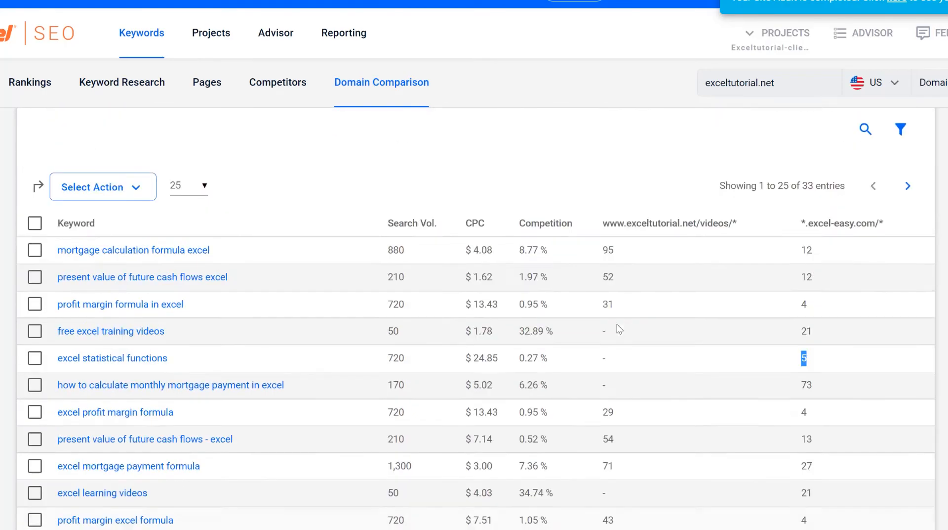
pyautogui.scroll(-3, 607, 333)
pyautogui.scroll(3, 690, 294)
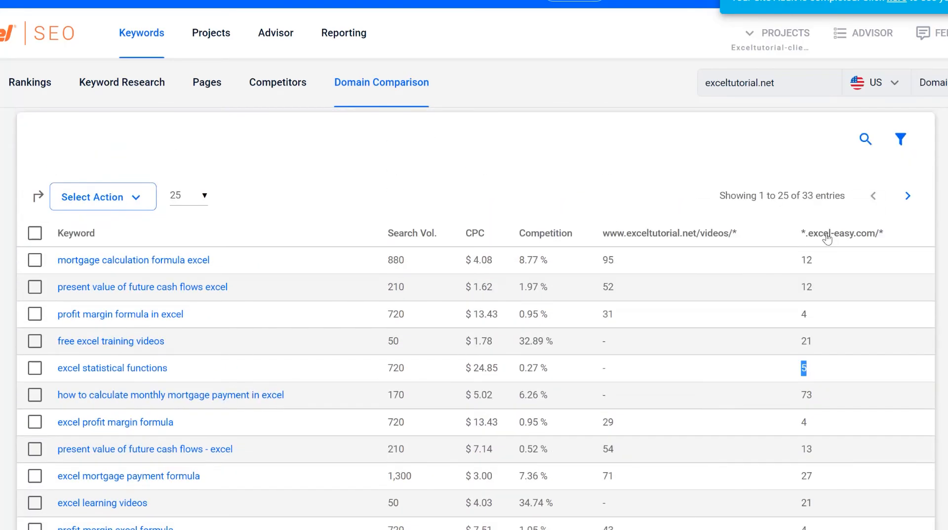
pyautogui.scroll(-10, 787, 360)
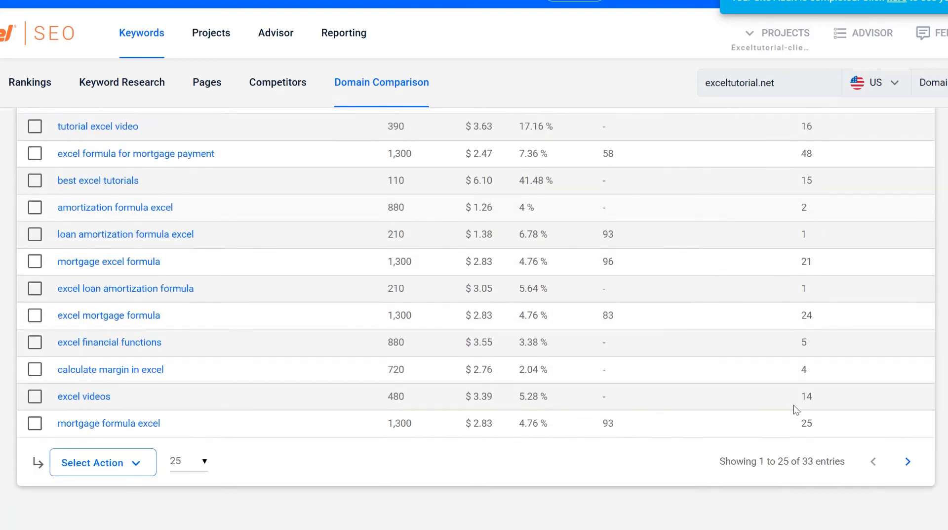
pyautogui.scroll(10, 794, 405)
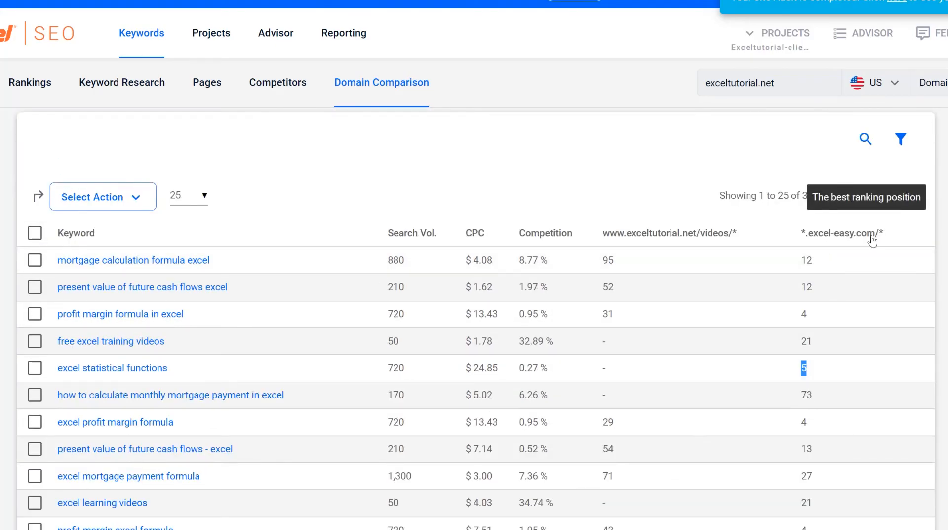
pyautogui.scroll(-10, 832, 307)
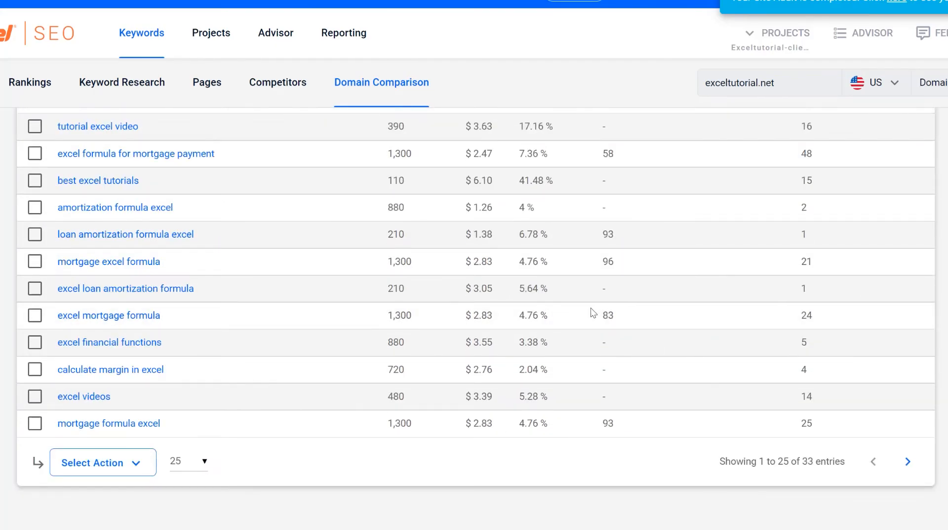
pyautogui.scroll(10, 591, 307)
pyautogui.scroll(-10, 615, 253)
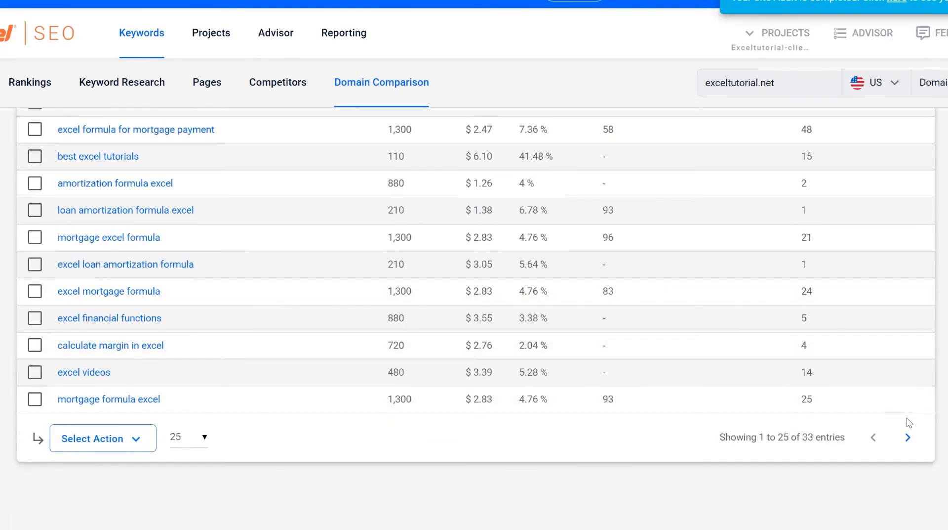
# Step: Show the second page of compared keywords, examine its rankings, and reread the Domain Comparison introduction
pyautogui.click(907, 437)
pyautogui.scroll(-4, 662, 393)
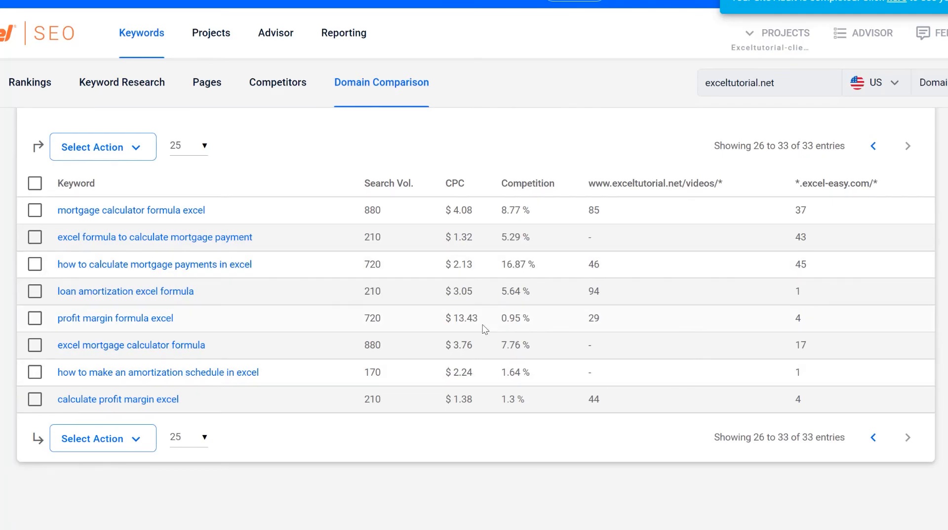
pyautogui.scroll(9, 496, 391)
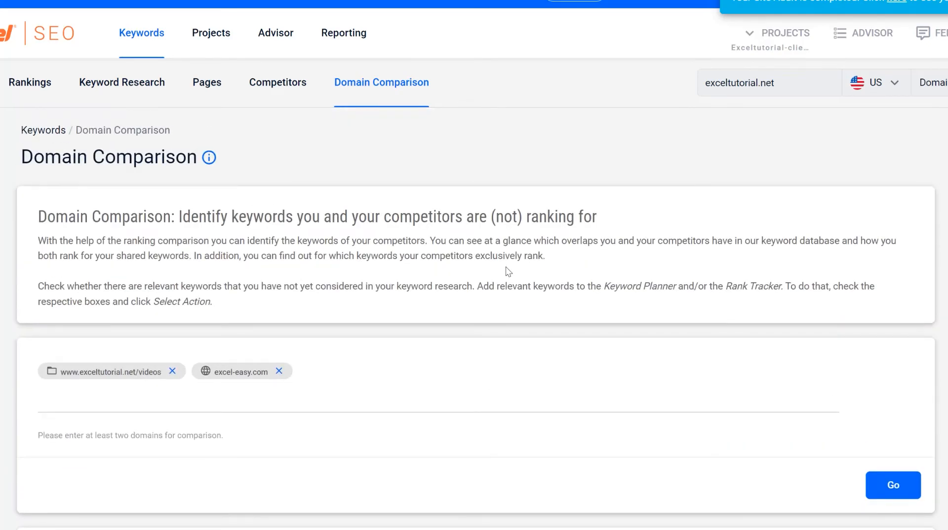
pyautogui.scroll(-5, 506, 266)
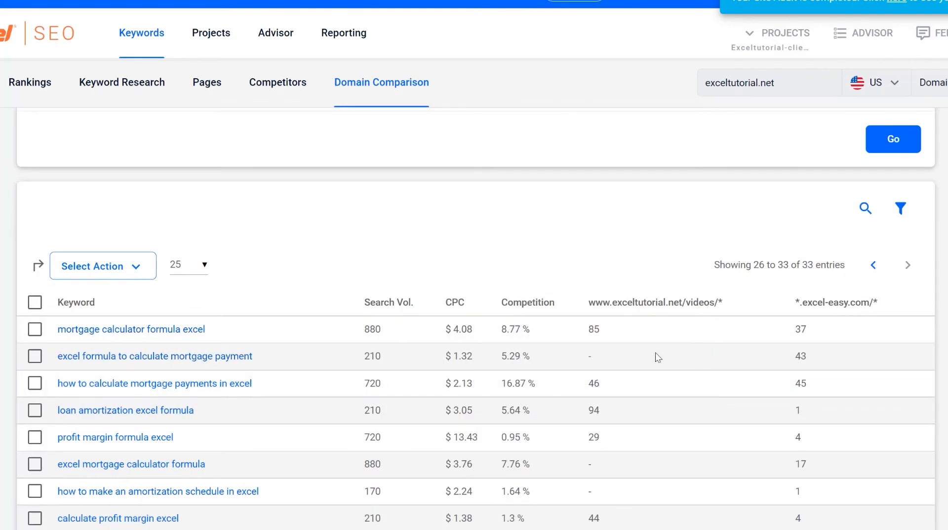
pyautogui.scroll(5, 417, 320)
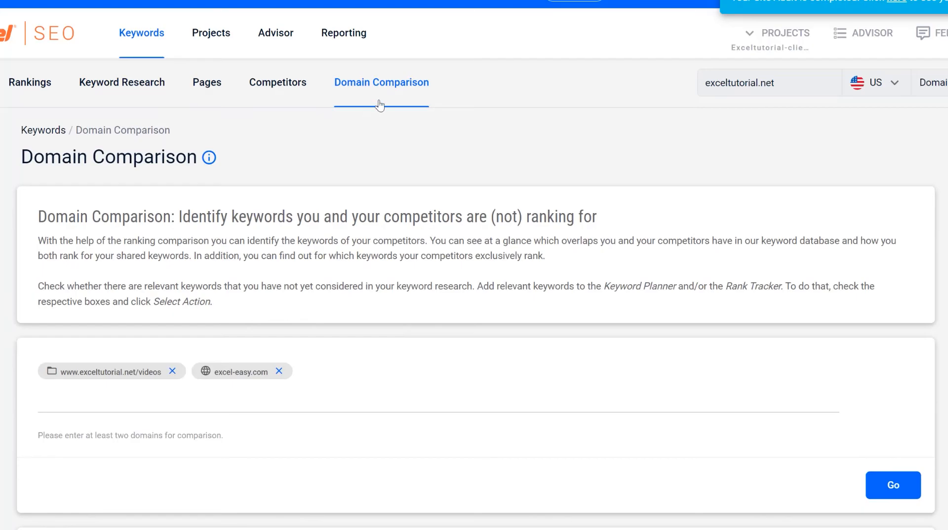
# Step: Switch to the project reports with the Rank Tracker and Site Audit, and examine the audit's errors, warnings and notices
pyautogui.click(224, 33)
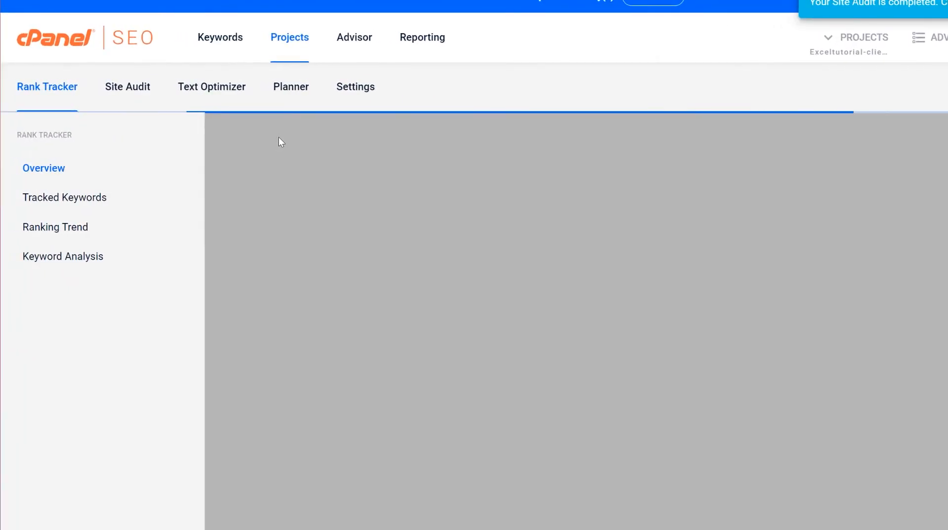
pyautogui.click(49, 85)
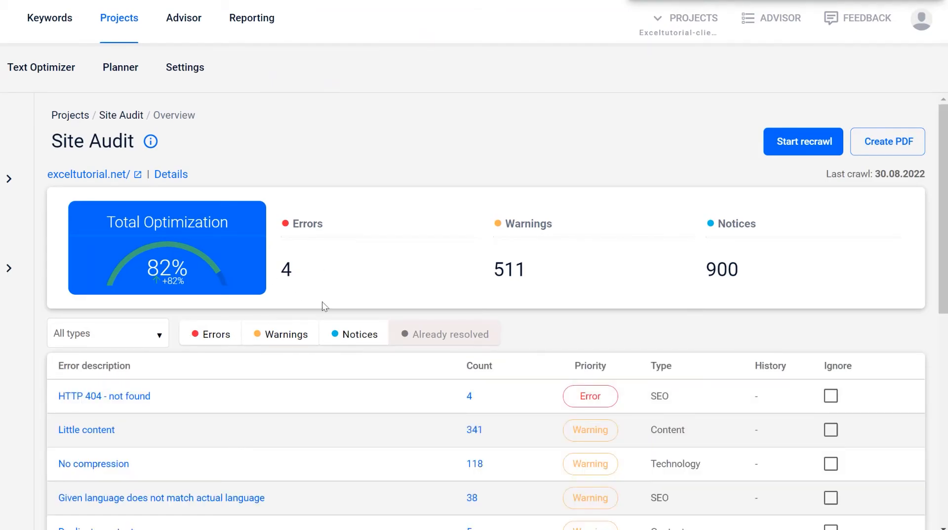
pyautogui.scroll(-1, 322, 303)
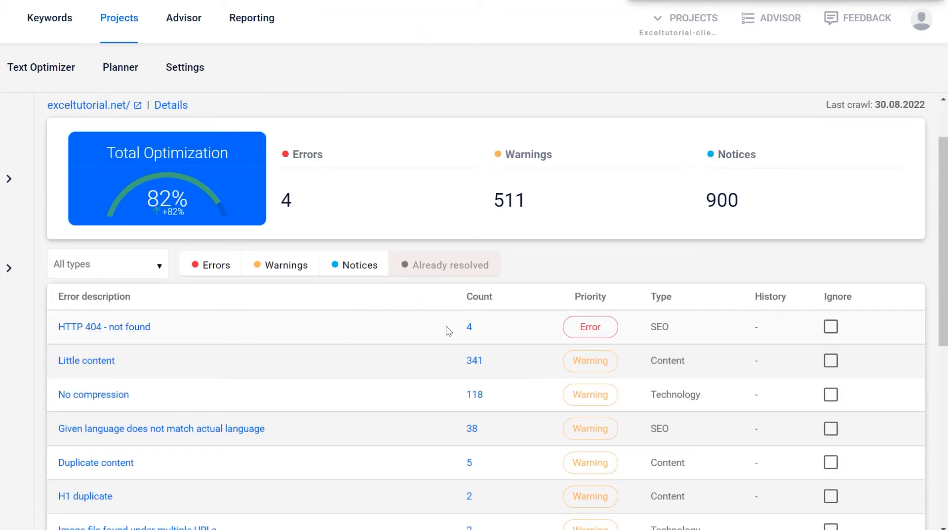
# Step: Open the "HTTP 404 - not found" error details and go through the help information to the affected URLs
pyautogui.click(471, 330)
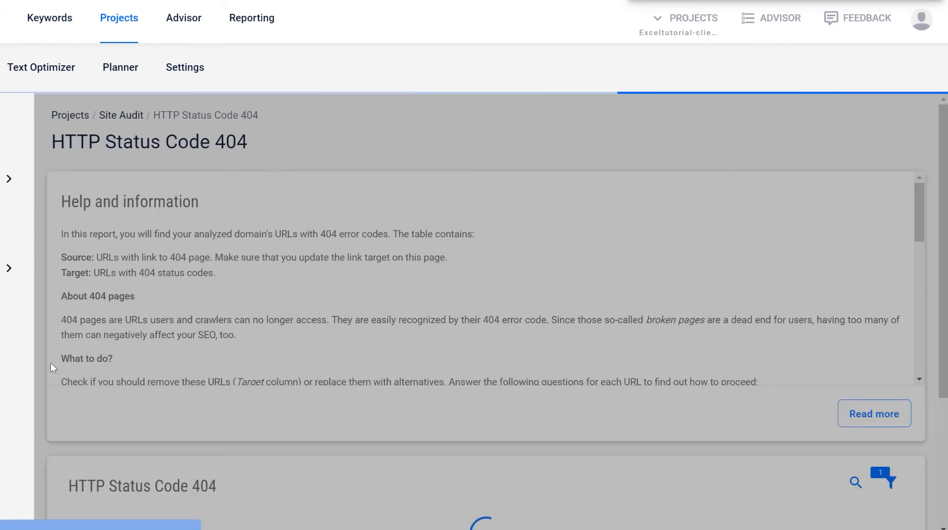
pyautogui.scroll(-10, 50, 363)
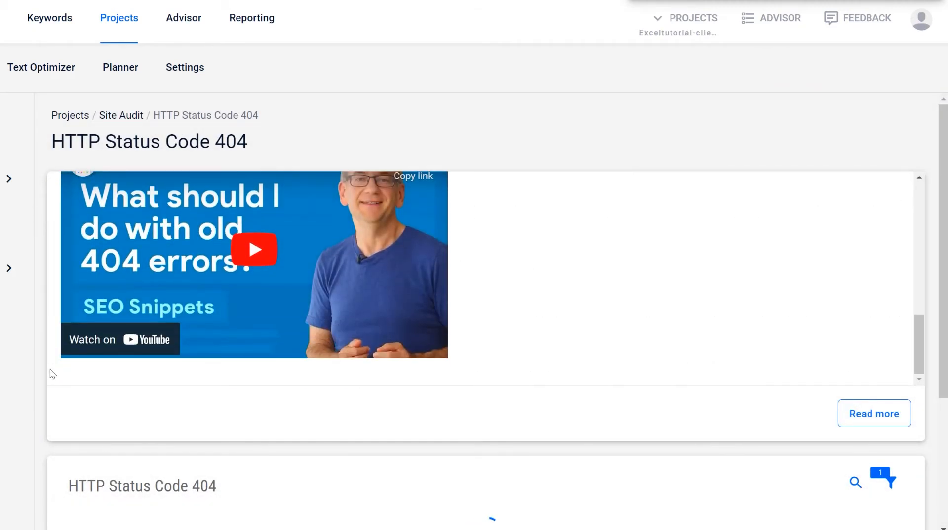
pyautogui.scroll(-5, 51, 401)
# Step: Check the source page and the /latest-updates/6/ target page of the first 404 entry, closing each page after viewing
pyautogui.click(194, 333)
pyautogui.hotkey('ctrl', 'w')
pyautogui.click(576, 334)
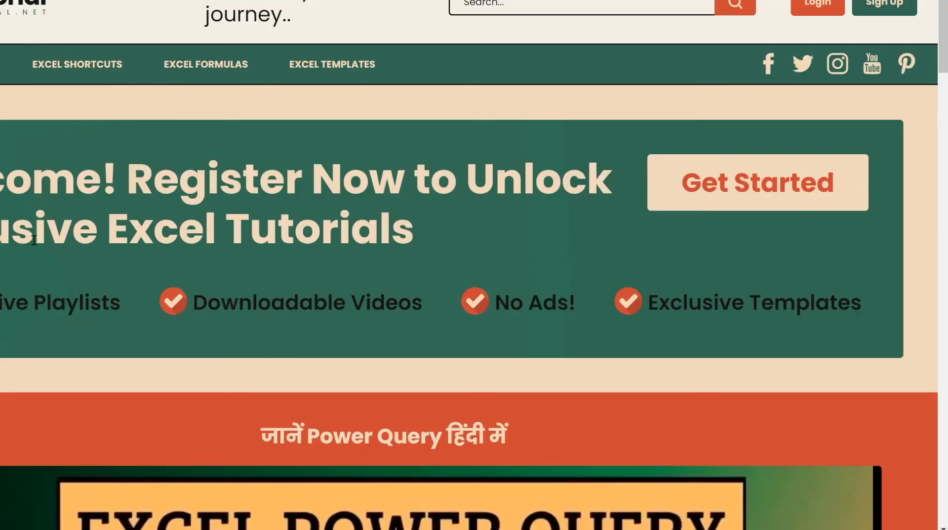
pyautogui.scroll(-6, 350, 296)
pyautogui.scroll(-2, 350, 297)
pyautogui.hotkey('ctrl', 'w')
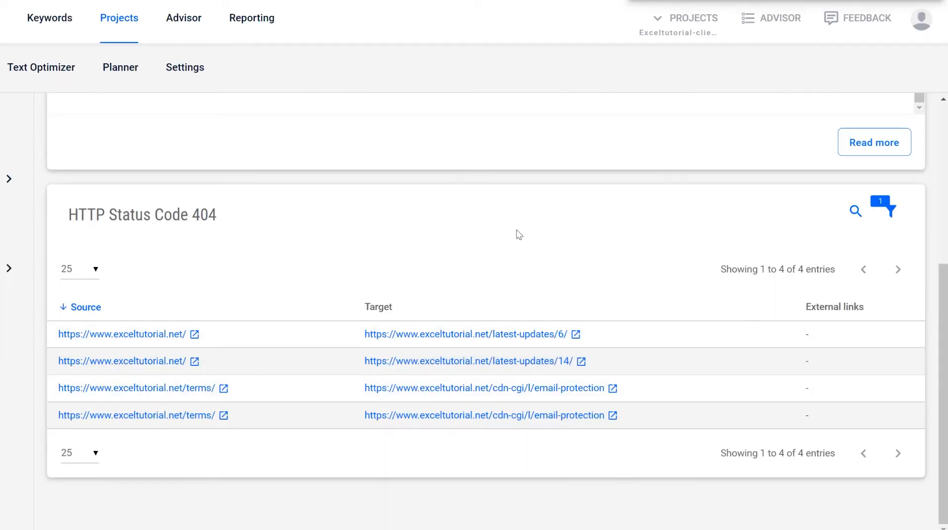
# Step: Return to the Site Audit overview, open the "Little content" warning, and examine the affected URLs with their word counts
pyautogui.scroll(6, 366, 267)
pyautogui.click(131, 119)
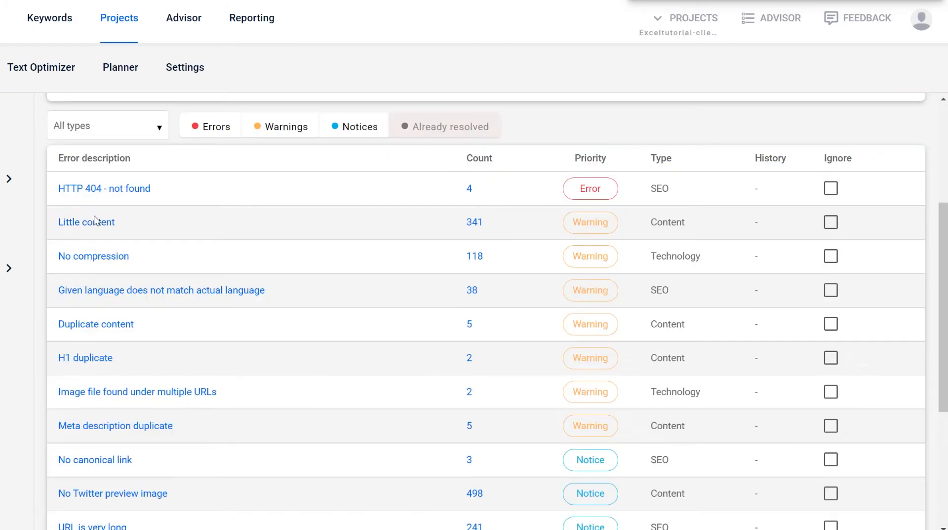
pyautogui.click(474, 222)
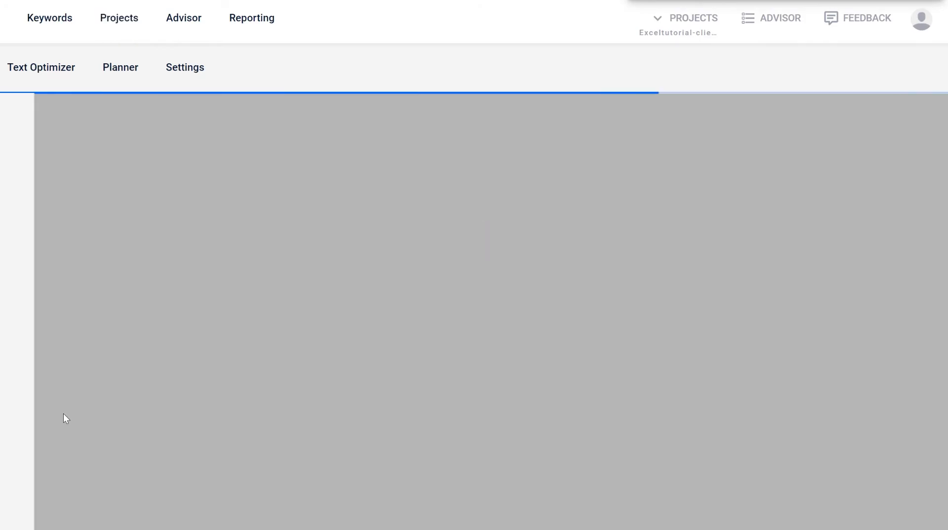
pyautogui.scroll(-3, 47, 439)
pyautogui.scroll(-1, 133, 440)
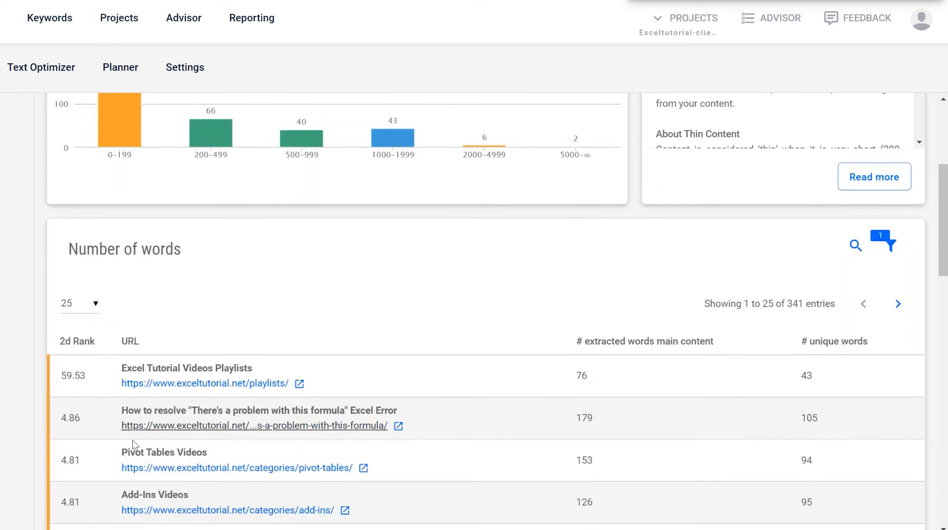
# Step: Look through the remaining low-word-count URLs, then return to the Site Audit overview and examine its list of errors, warnings and notices
pyautogui.scroll(-2, 132, 440)
pyautogui.scroll(-6, 301, 390)
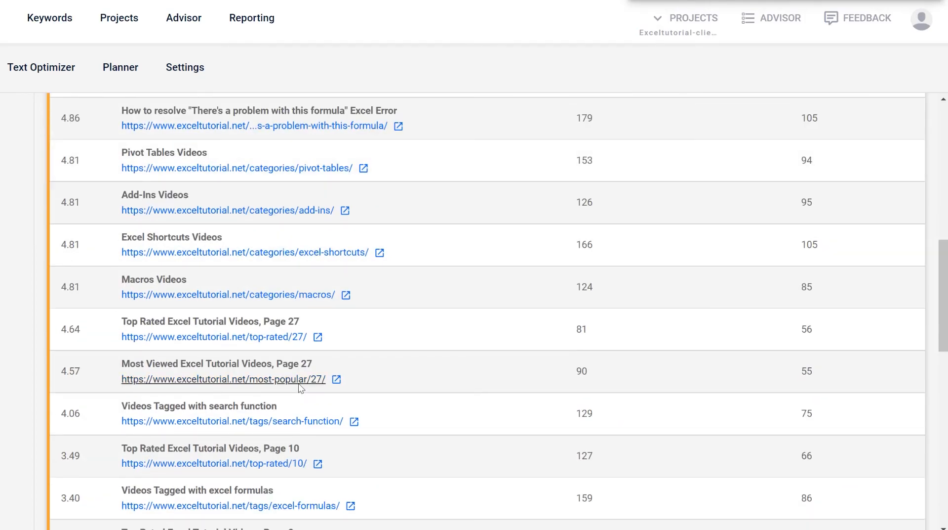
pyautogui.click(299, 383)
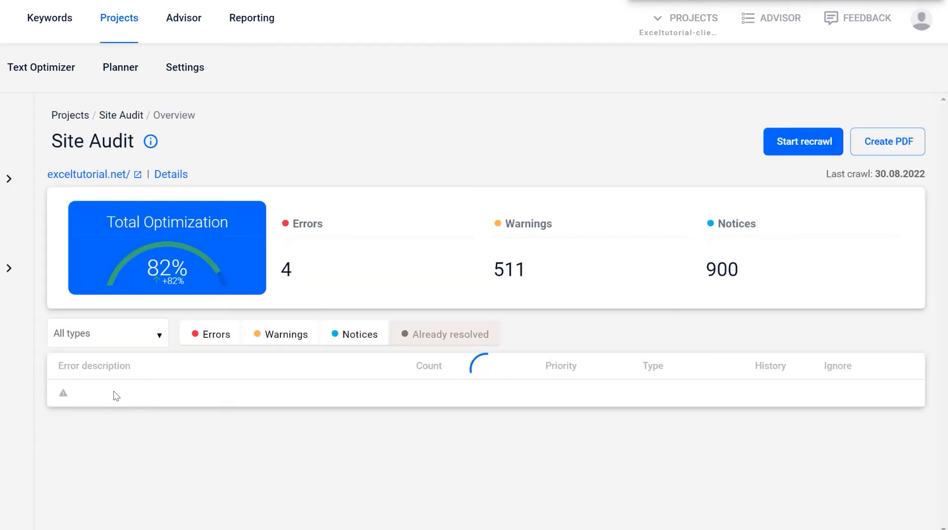
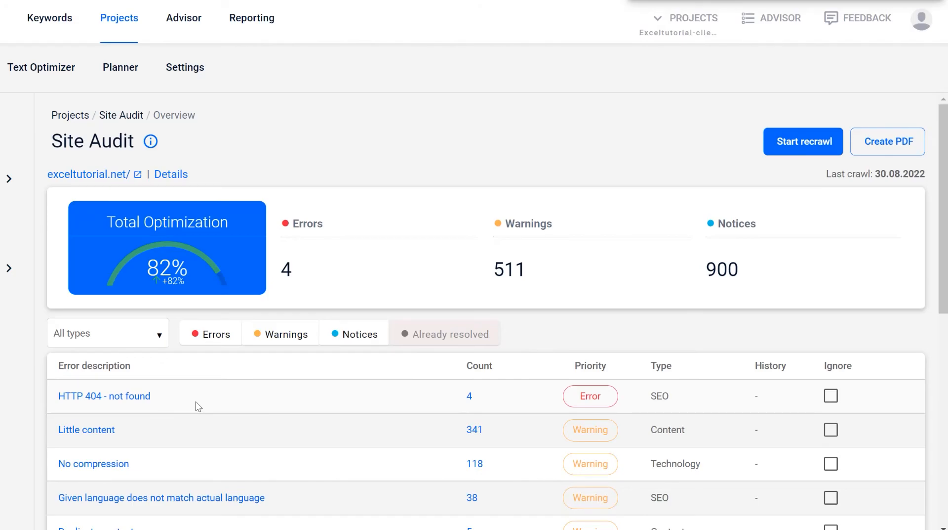
pyautogui.scroll(-9, 195, 401)
pyautogui.scroll(6, 220, 437)
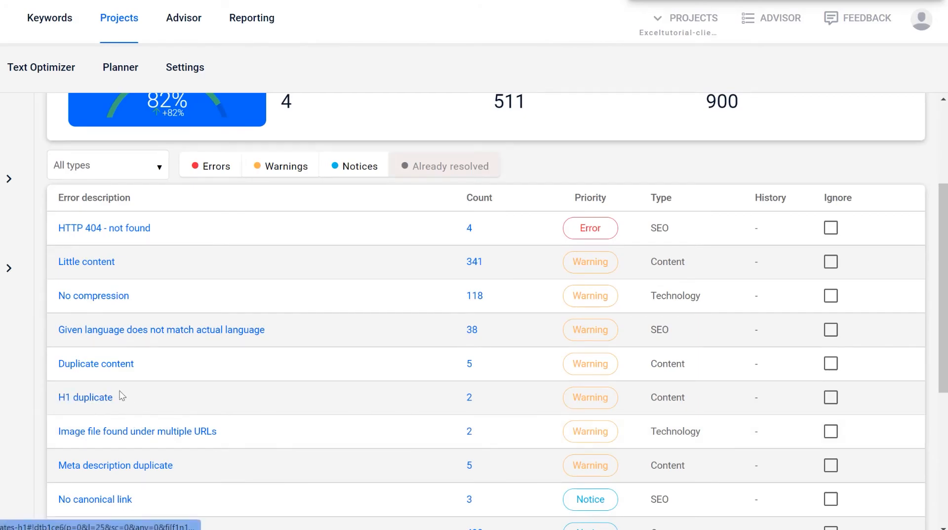
pyautogui.scroll(-1, 187, 485)
pyautogui.scroll(-2, 185, 481)
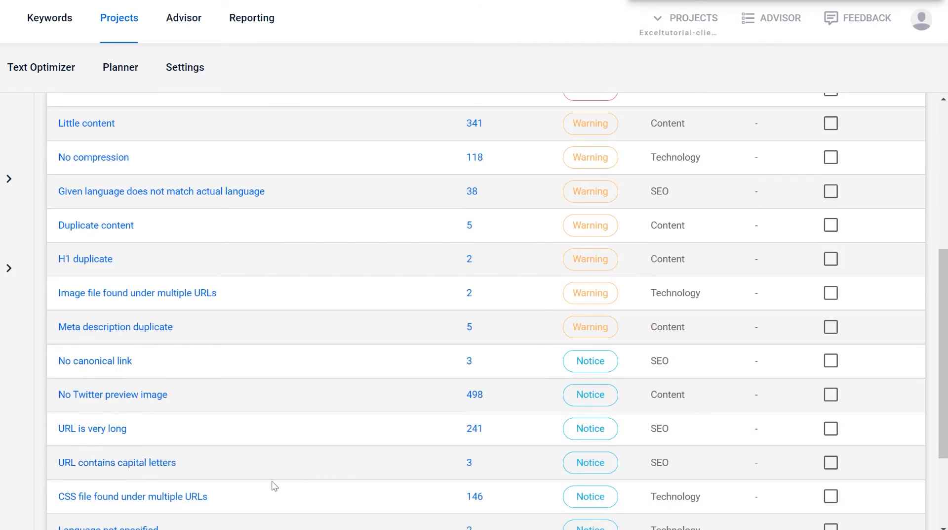
pyautogui.scroll(2, 208, 322)
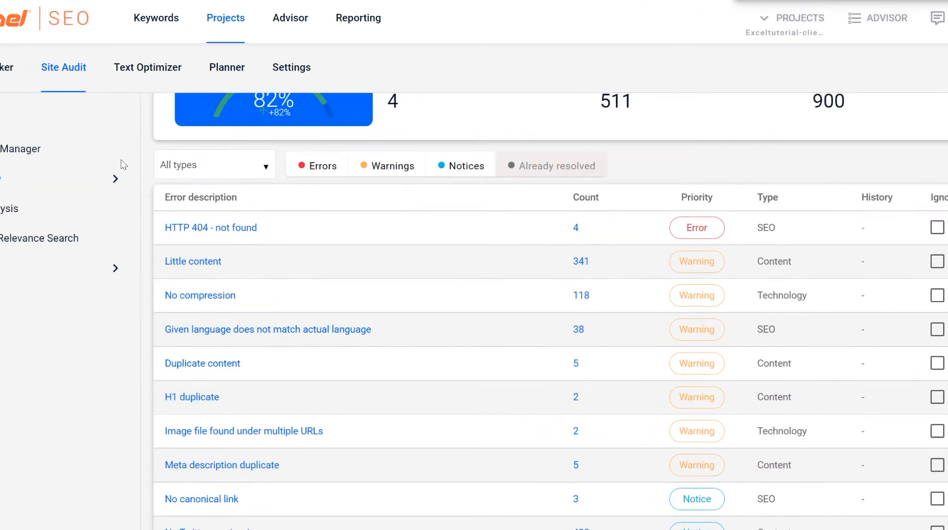
pyautogui.click(41, 67)
pyautogui.click(116, 83)
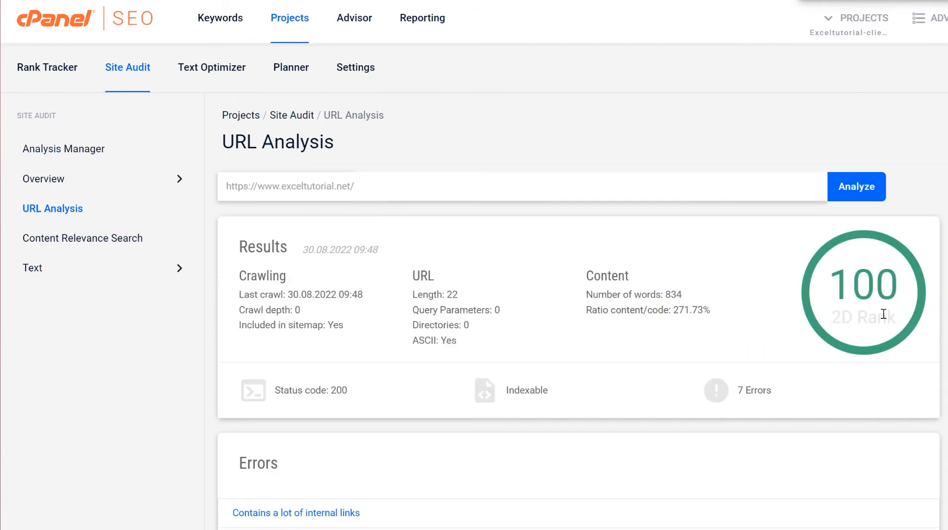
pyautogui.scroll(-10, 302, 306)
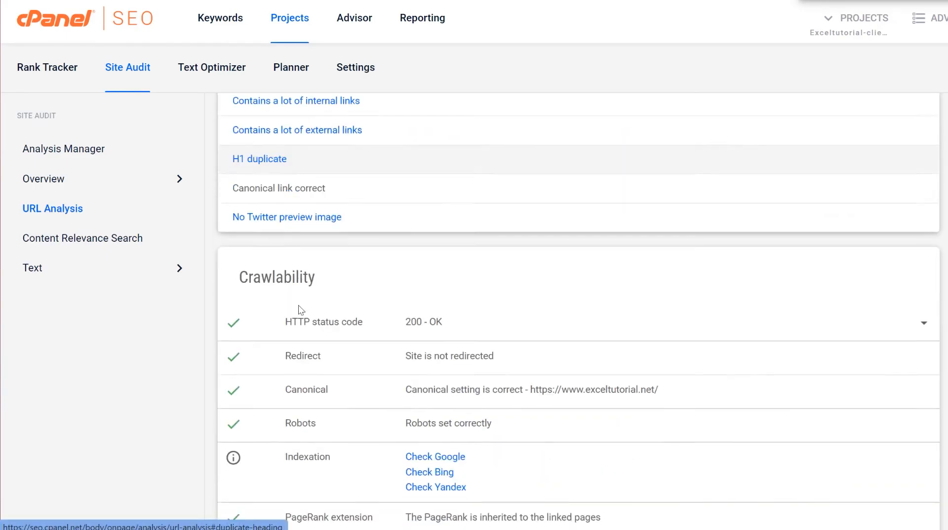
pyautogui.scroll(-8, 298, 307)
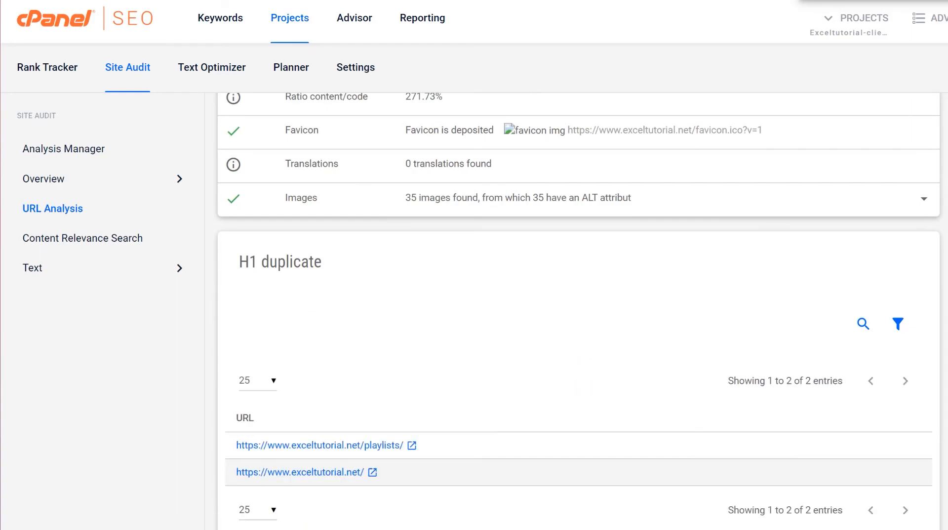
pyautogui.scroll(-15, 840, 402)
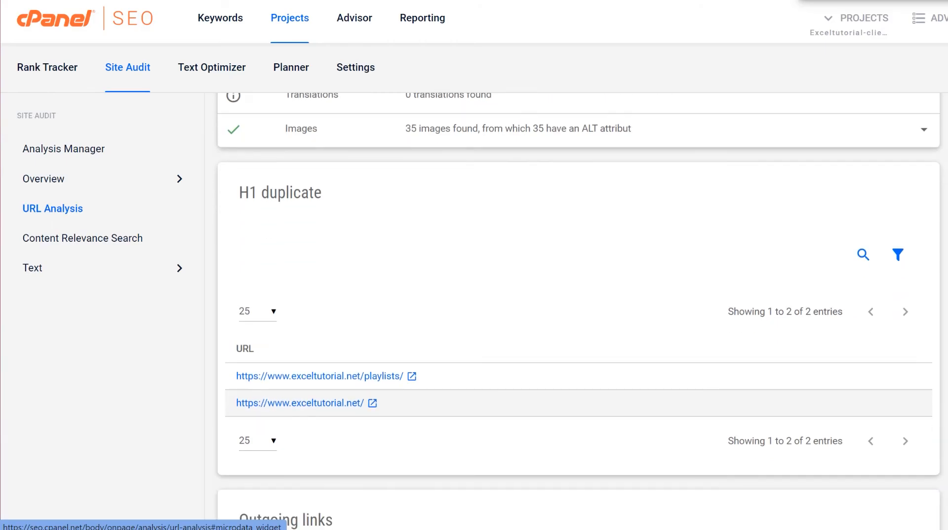
pyautogui.scroll(-10, 296, 281)
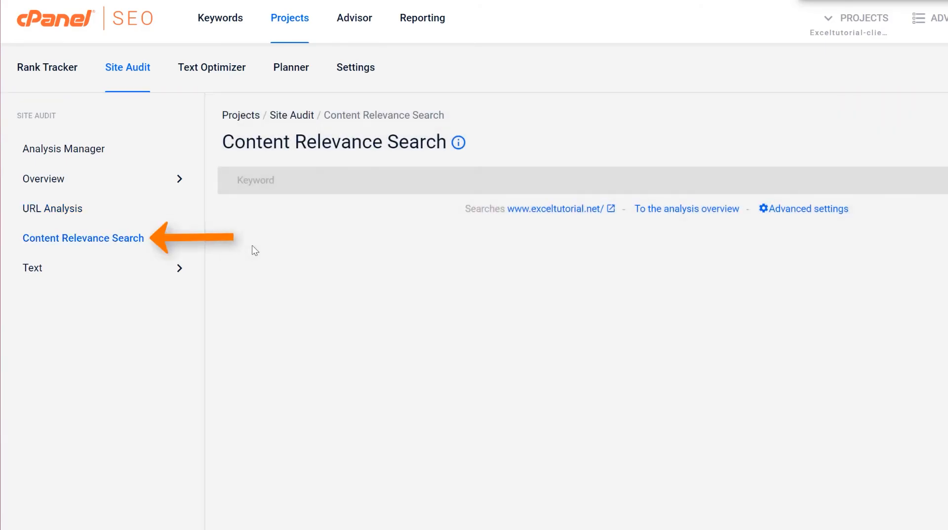
# Step: Run a Content Relevance Search for "excel videos" and look through the matching pages
pyautogui.write('excel videos')
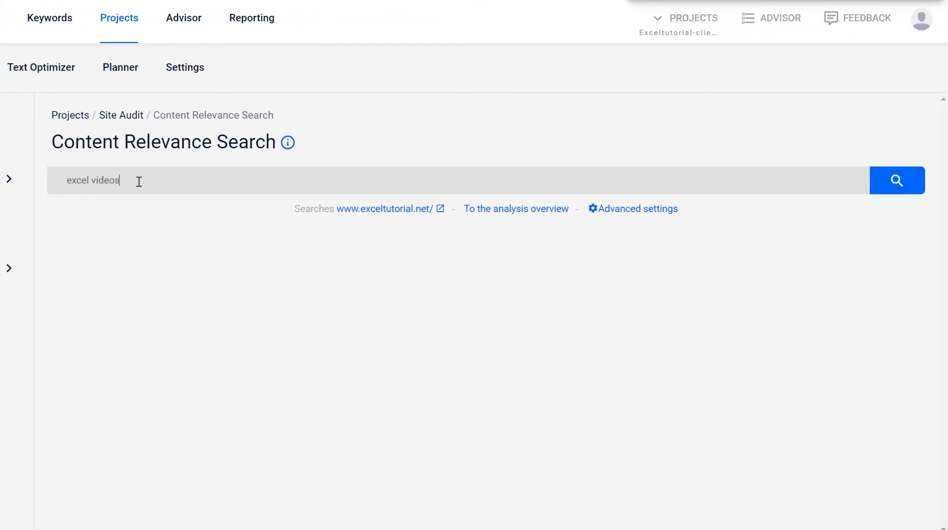
pyautogui.press('Return')
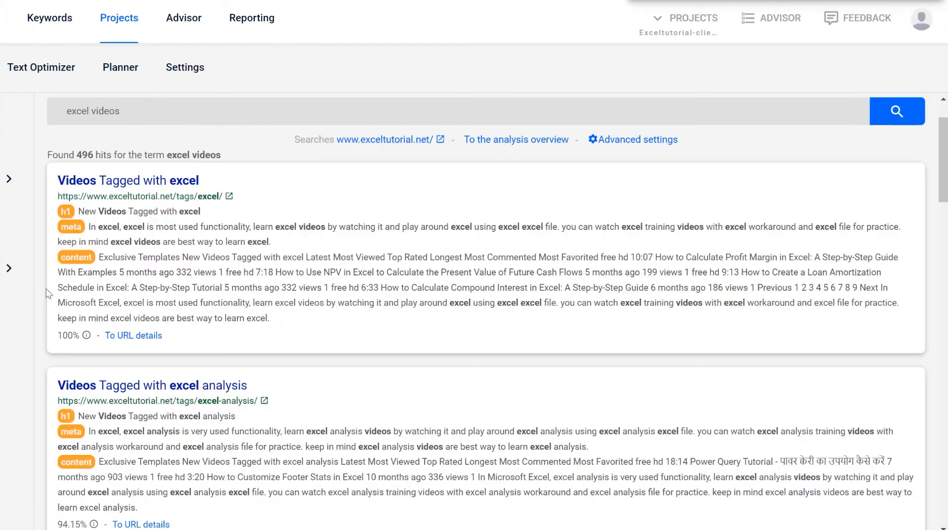
pyautogui.scroll(1, 47, 293)
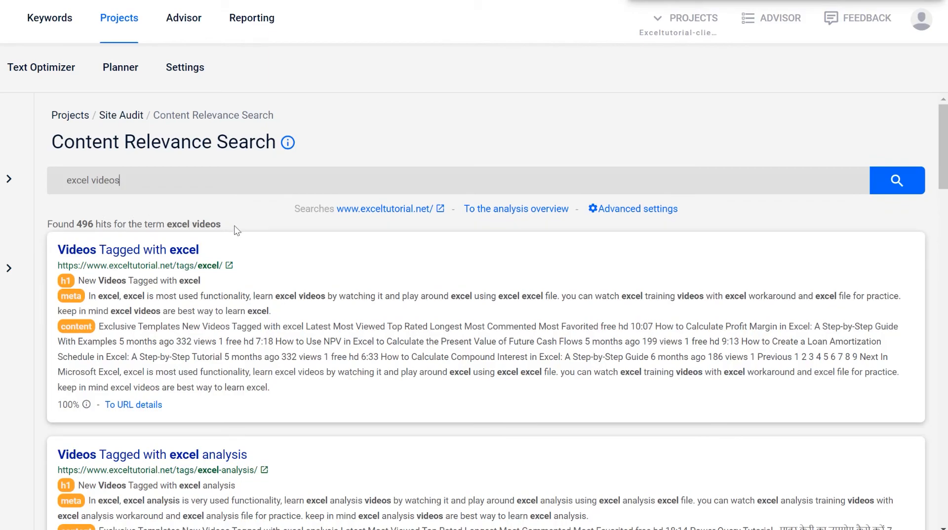
pyautogui.scroll(-10, 238, 230)
pyautogui.scroll(7, 232, 252)
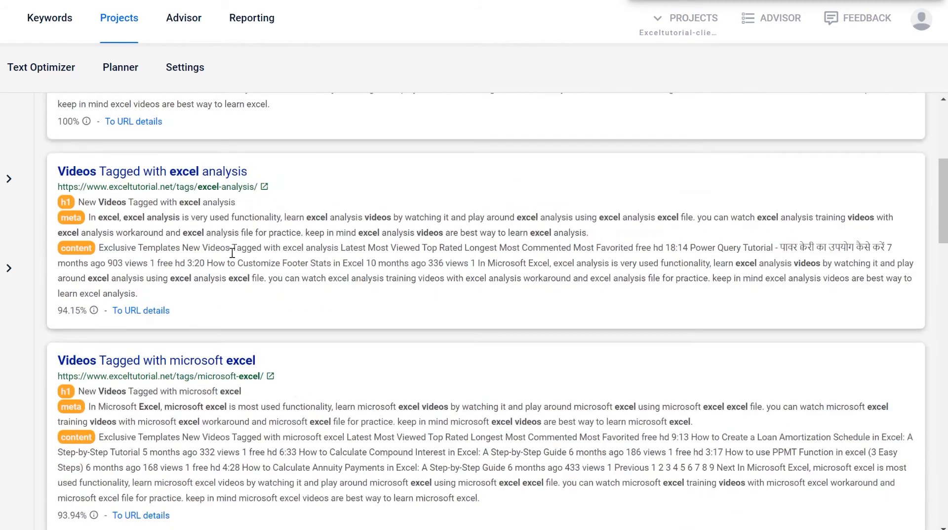
pyautogui.scroll(4, 232, 253)
# Step: Compare the search hits' headings, meta and content matches, and check what the relevance percentages mean down the results
pyautogui.moveTo(65, 180); pyautogui.dragTo(181, 180)
pyautogui.click(215, 204)
pyautogui.scroll(-4, 204, 272)
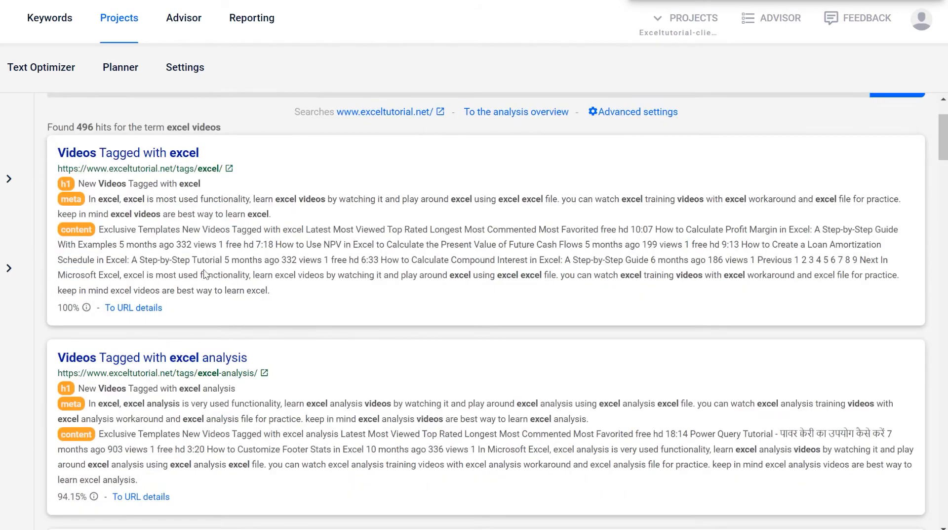
pyautogui.scroll(-3, 203, 268)
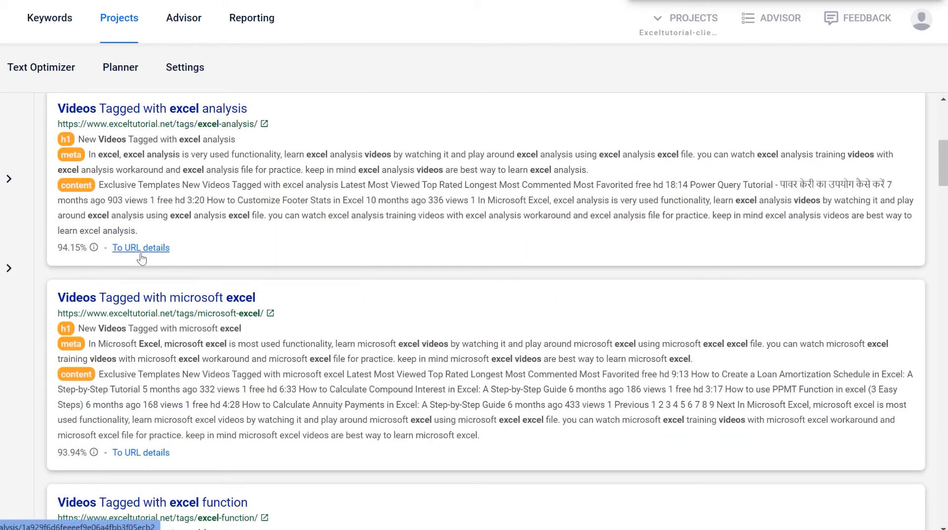
pyautogui.scroll(7, 145, 270)
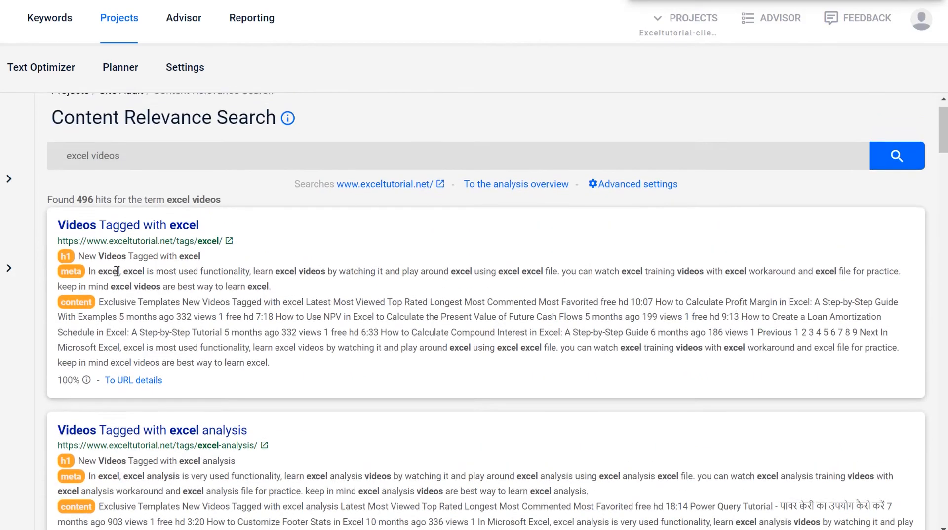
pyautogui.moveTo(73, 404)
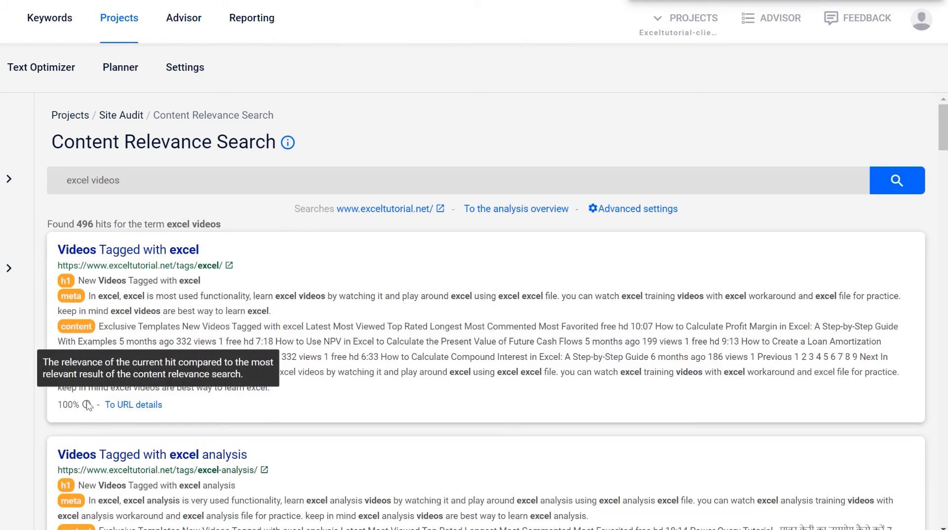
pyautogui.scroll(-5, 87, 405)
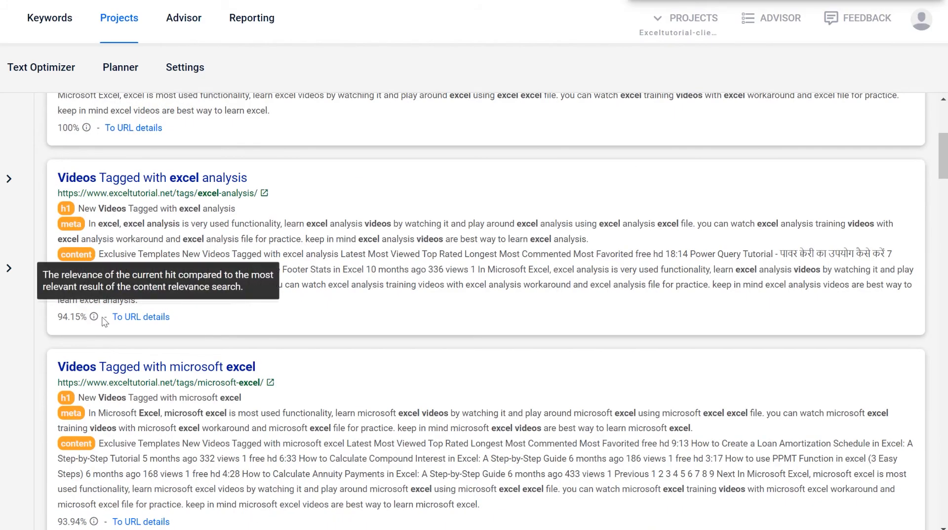
pyautogui.scroll(-12, 94, 336)
pyautogui.scroll(-15, 99, 351)
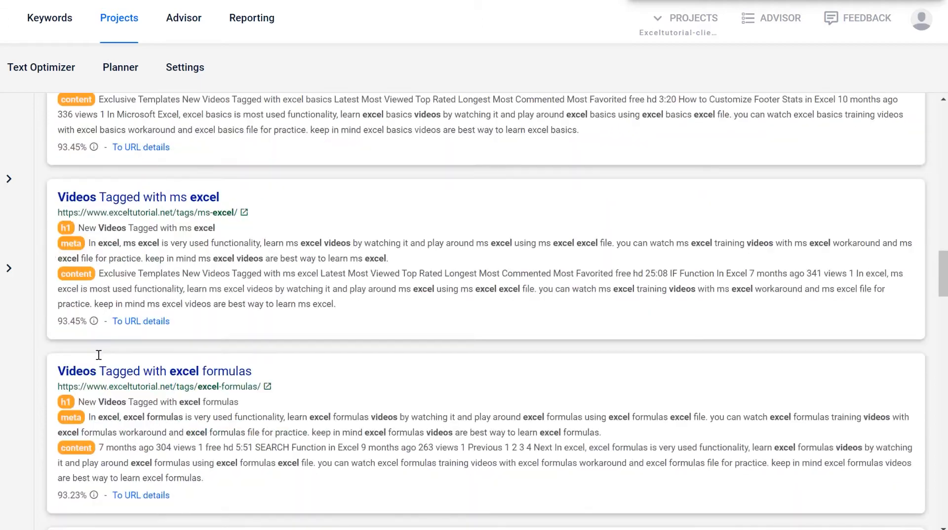
pyautogui.scroll(-8, 98, 360)
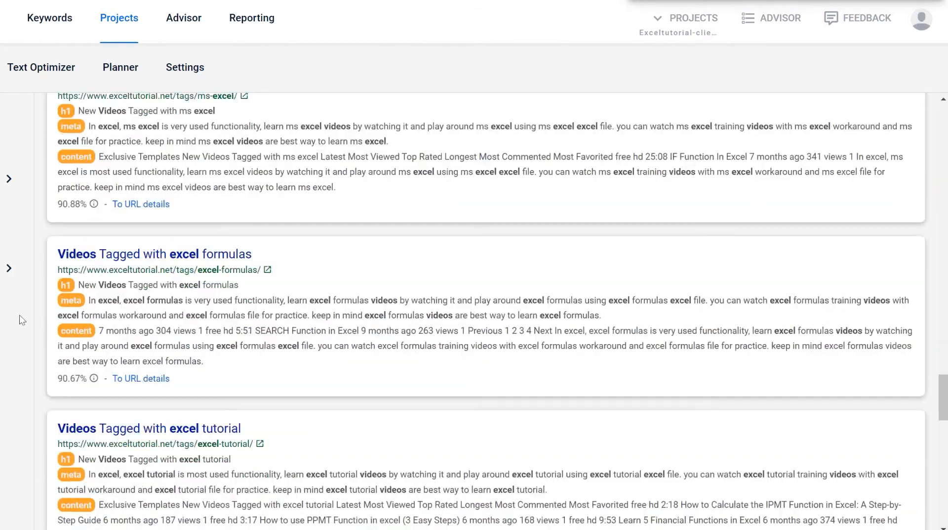
# Step: View the Readability, Focus keywords and Ratio code / content text reports, examining the text percentage of each URL in the ratio report
pyautogui.click(2, 306)
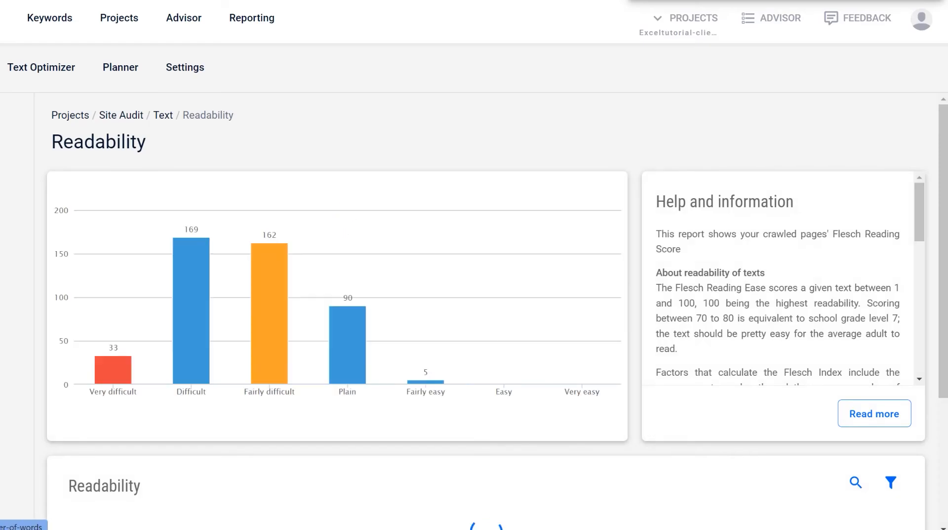
pyautogui.click(1, 336)
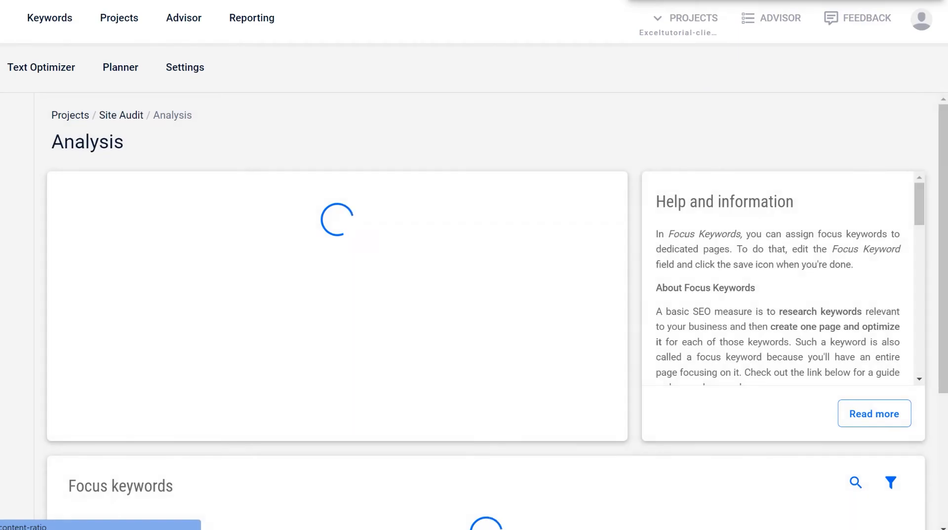
pyautogui.click(1, 353)
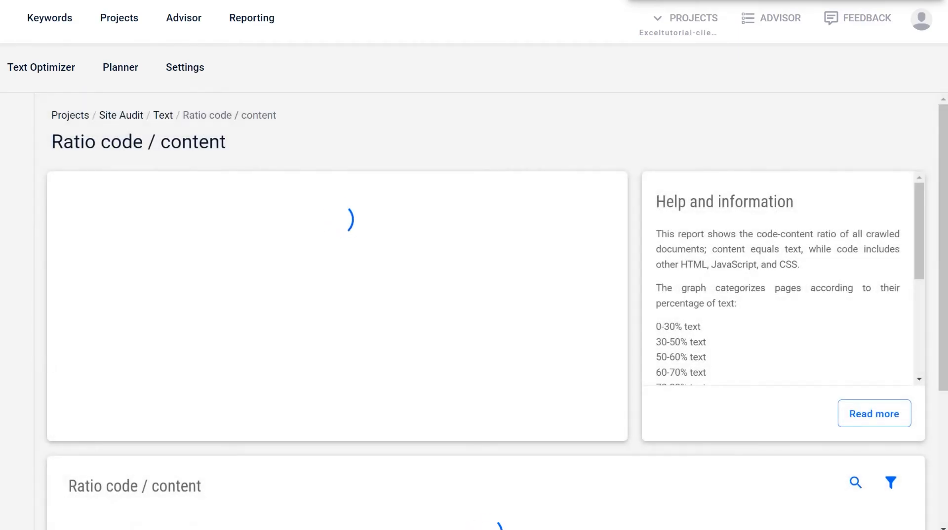
pyautogui.scroll(-8, 104, 322)
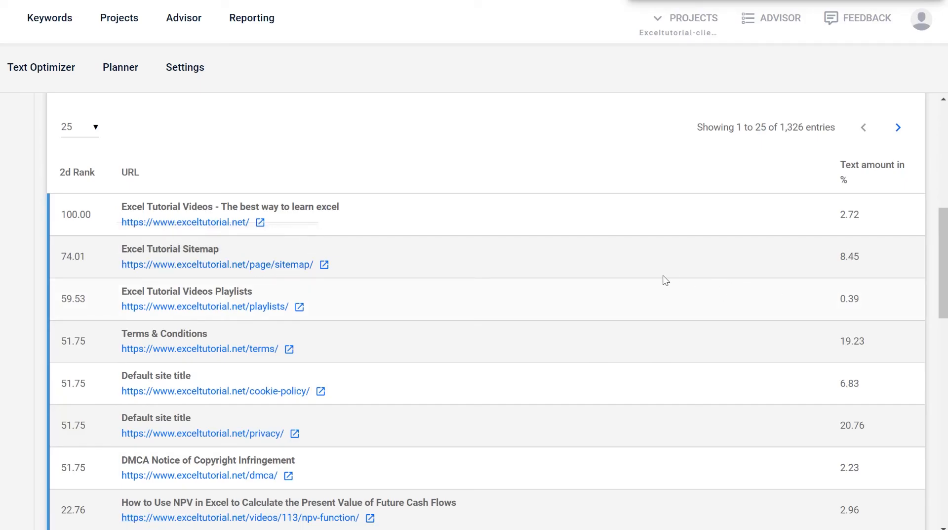
pyautogui.scroll(-4, 657, 280)
pyautogui.scroll(5, 657, 282)
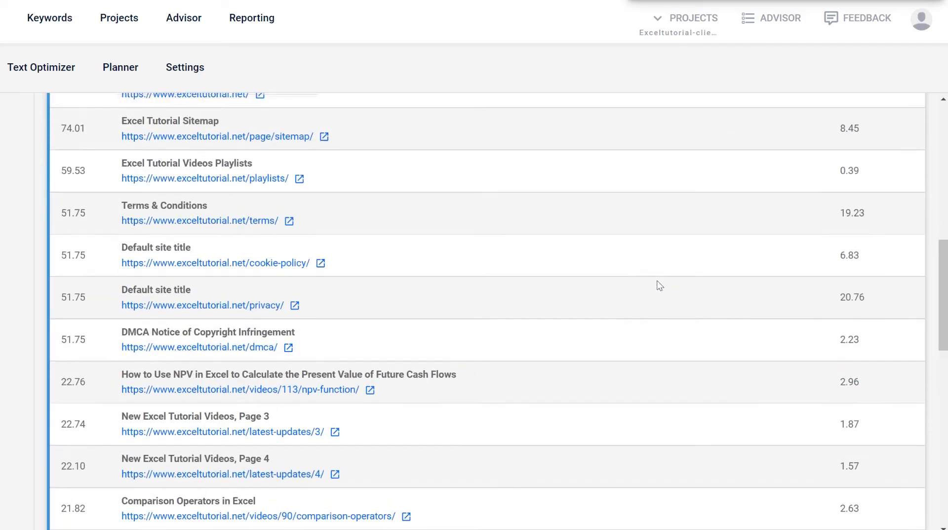
pyautogui.scroll(-9, 660, 286)
pyautogui.moveTo(870, 303); pyautogui.dragTo(794, 311)
pyautogui.scroll(-8, 848, 314)
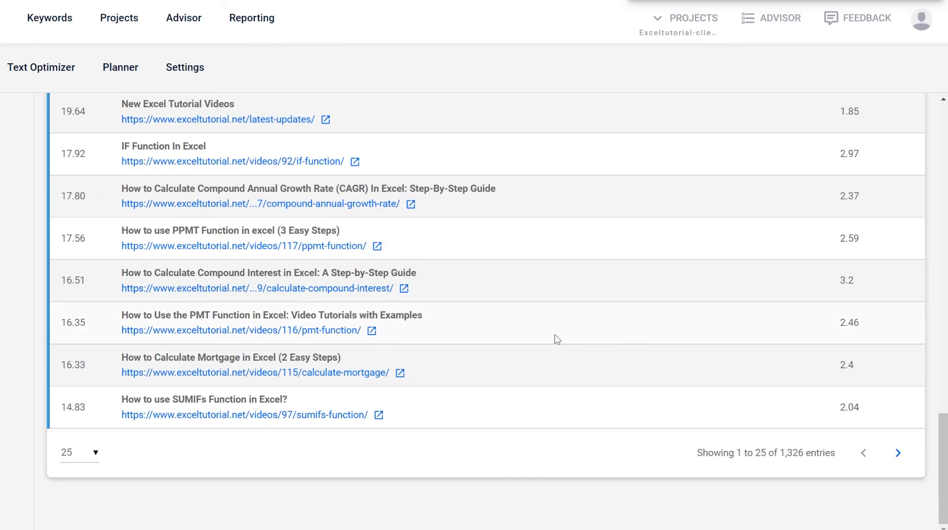
# Step: Return to the Site Audit overview, then open the Advisor and look through its open tasks
pyautogui.click(1, 197)
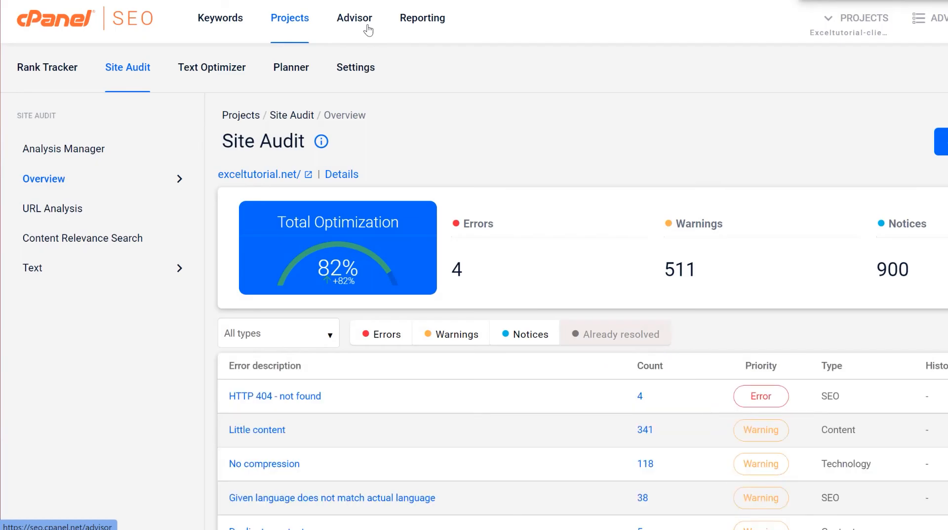
pyautogui.click(367, 25)
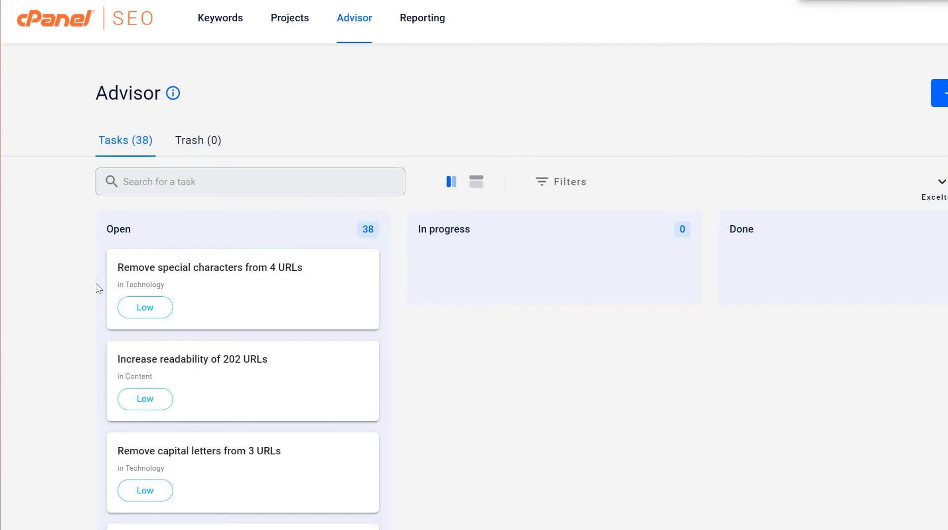
pyautogui.scroll(-3, 81, 286)
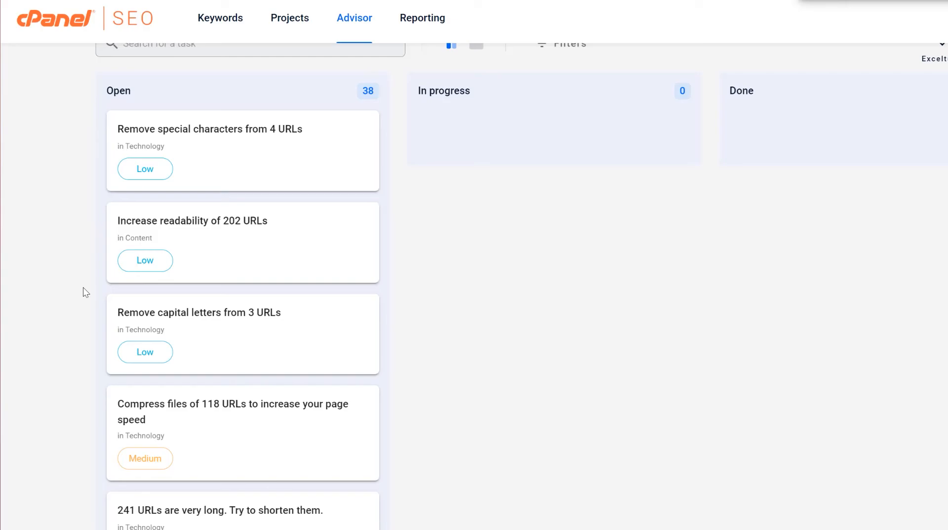
pyautogui.scroll(3, 420, 289)
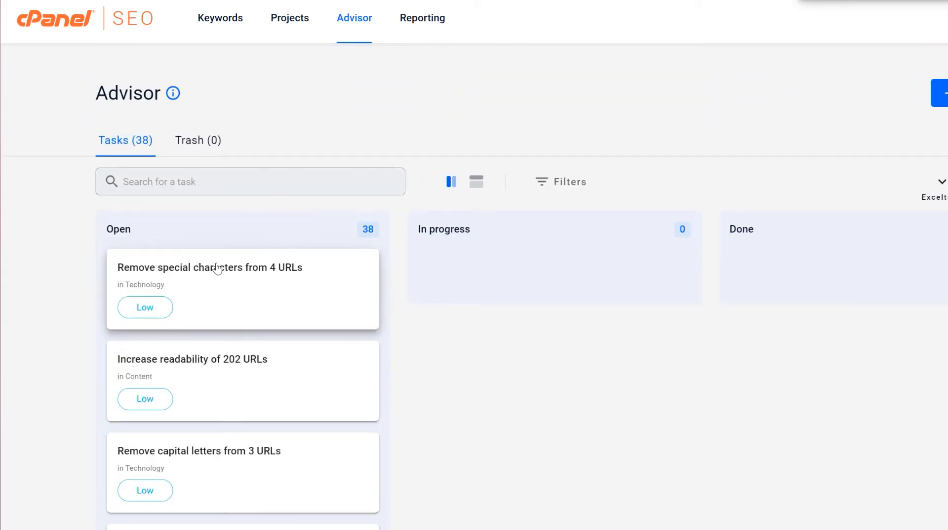
# Step: Move the "Remove special characters from 4 URLs" task to In progress, then view its description and affected URLs and close it
pyautogui.moveTo(206, 277); pyautogui.dragTo(608, 276)
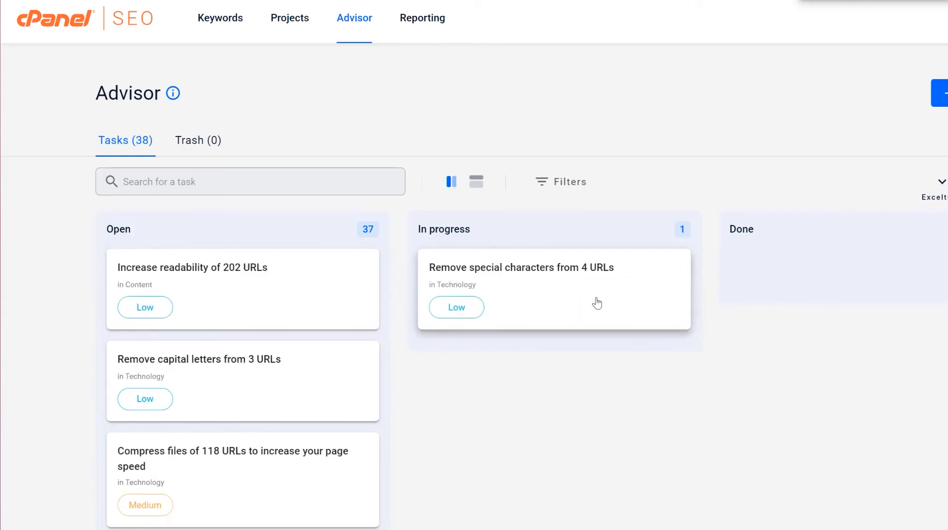
pyautogui.click(573, 280)
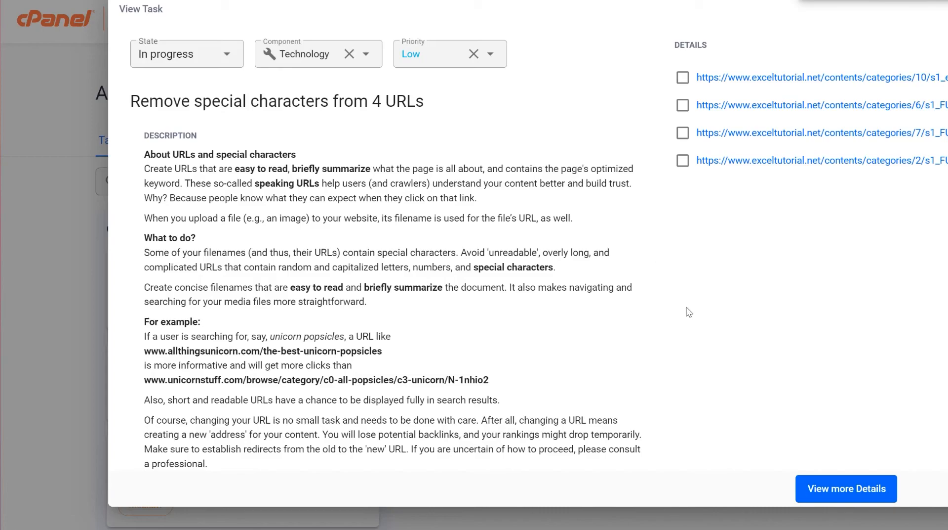
pyautogui.press('Escape')
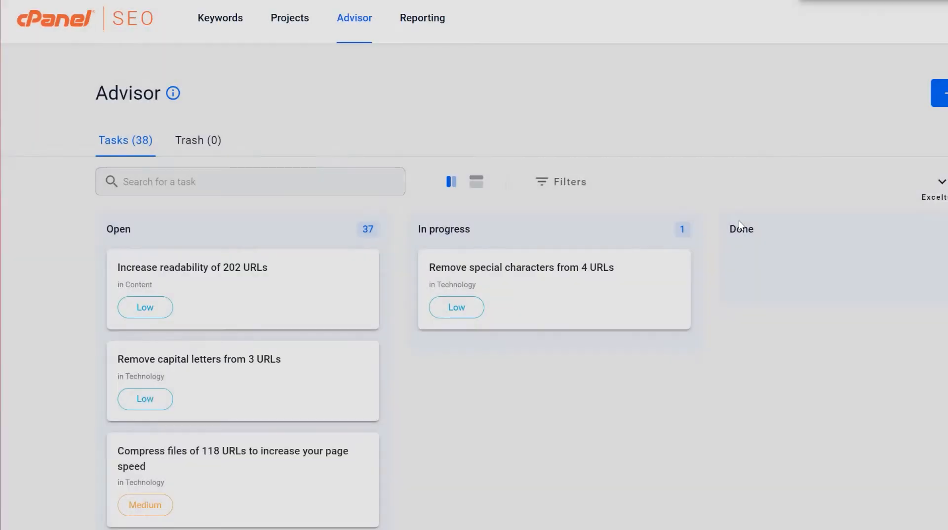
# Step: Look through the open Advisor tasks again, comparing their categories and their low, medium and high priorities
pyautogui.scroll(-10, 388, 375)
pyautogui.scroll(-15, 389, 376)
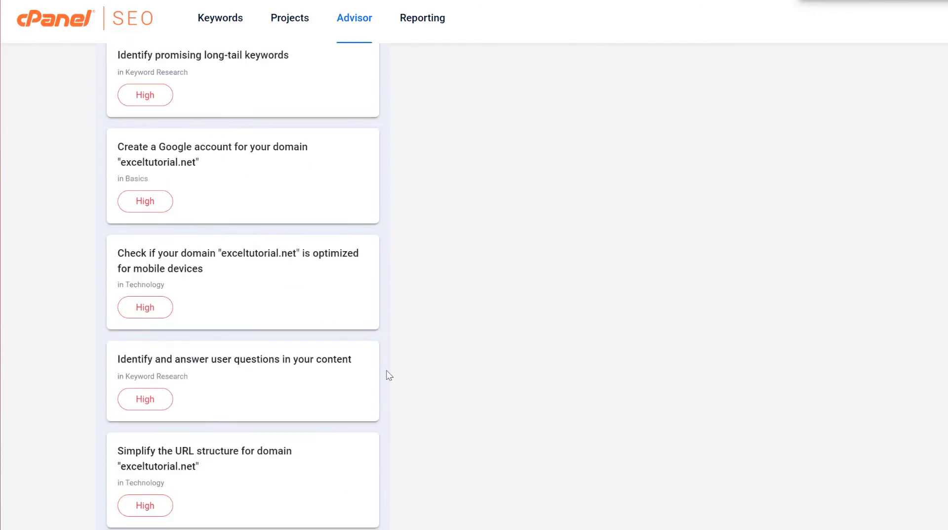
pyautogui.scroll(15, 395, 435)
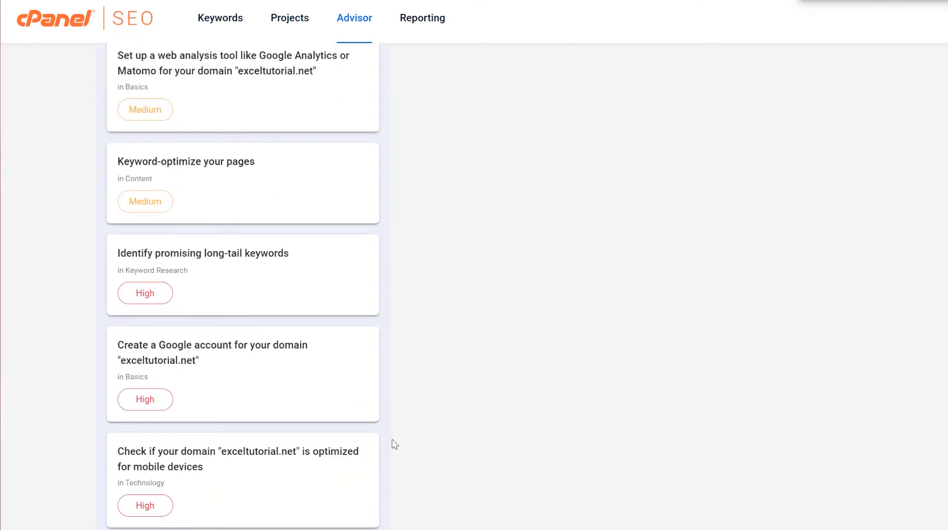
pyautogui.scroll(15, 395, 443)
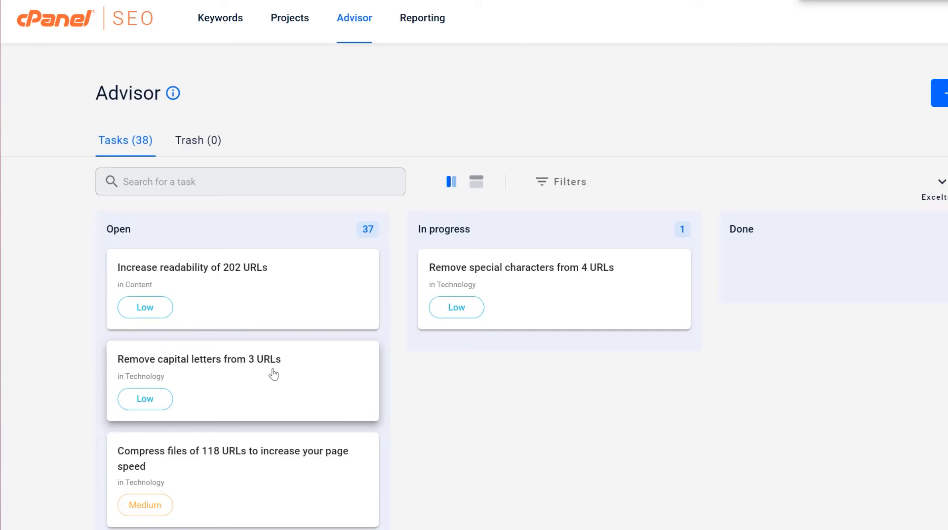
pyautogui.scroll(-5, 276, 214)
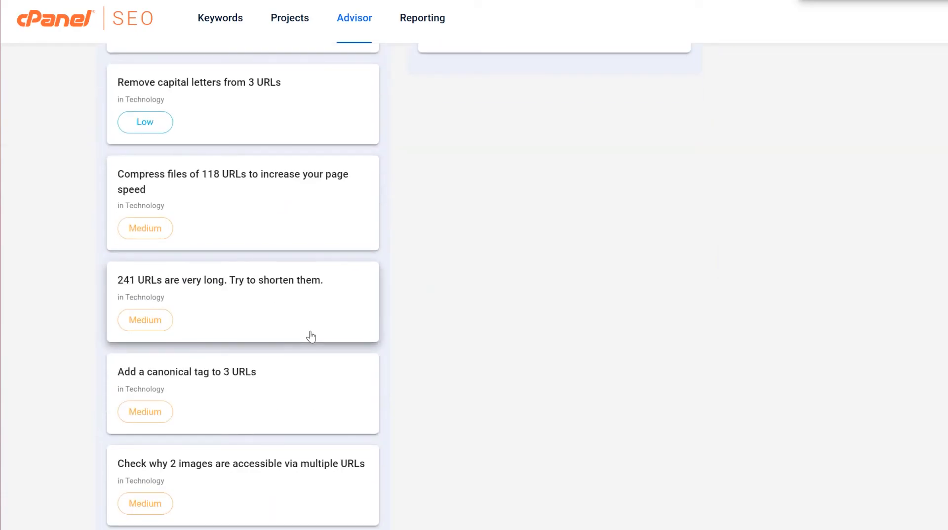
pyautogui.scroll(5, 309, 332)
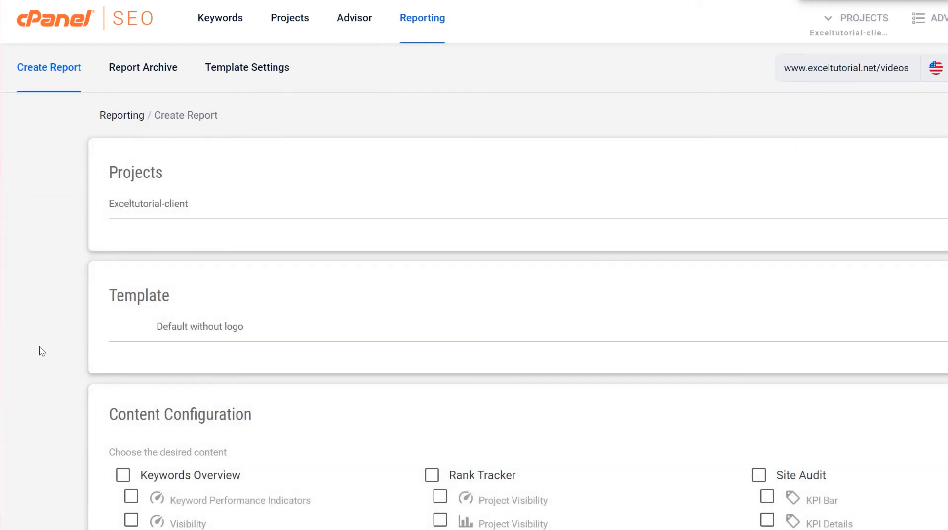
# Step: Review the Keywords Overview, Rank Tracker and Site Audit content options for a new report, then view the report archive
pyautogui.scroll(-5, 89, 348)
pyautogui.scroll(1, 91, 348)
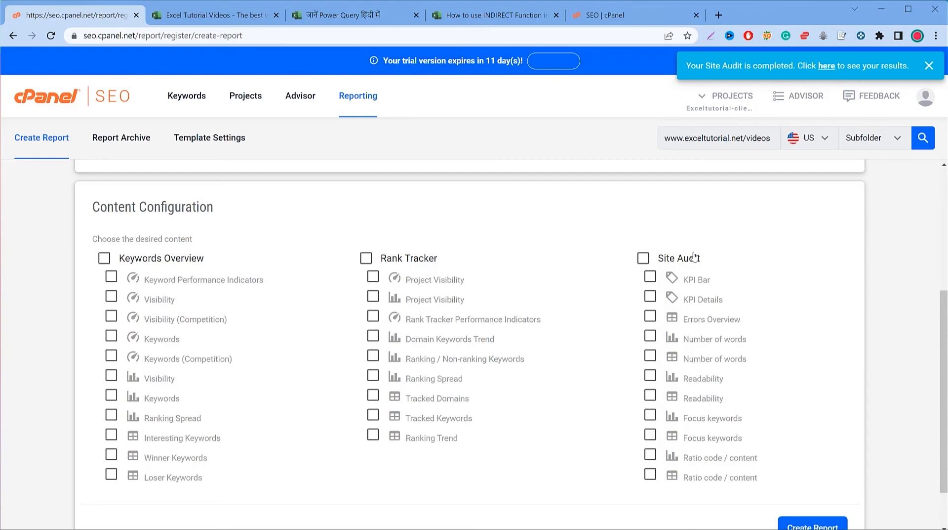
pyautogui.click(121, 138)
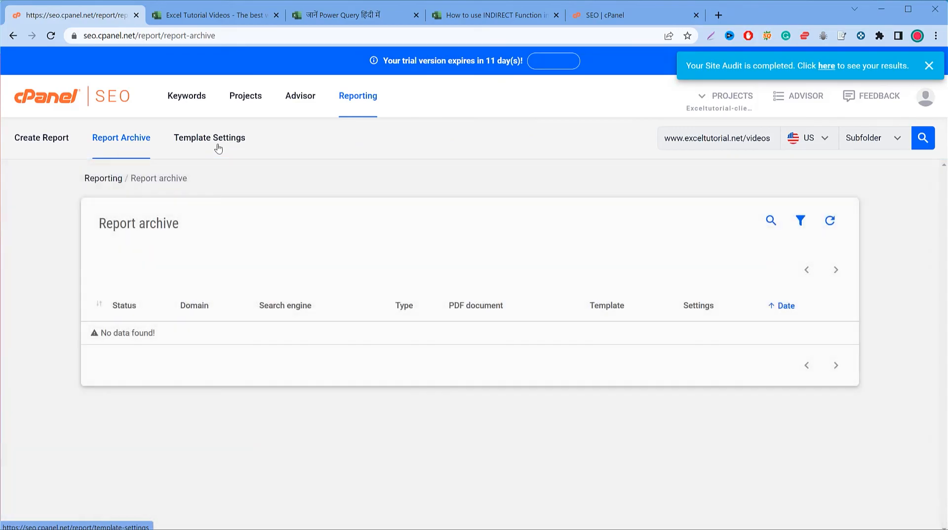
# Step: Open a new PDF report template from the template settings, then bring up the logo file chooser and dismiss it without choosing a file
pyautogui.click(217, 143)
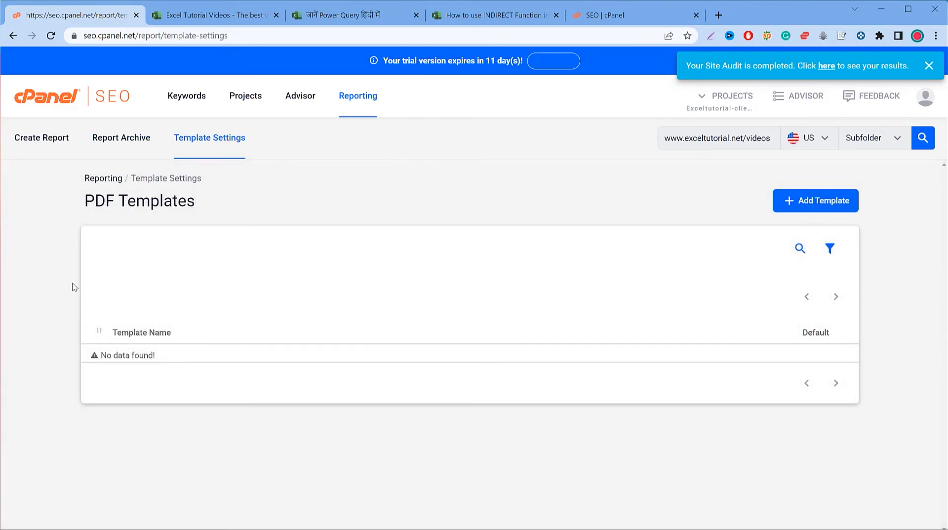
pyautogui.click(785, 210)
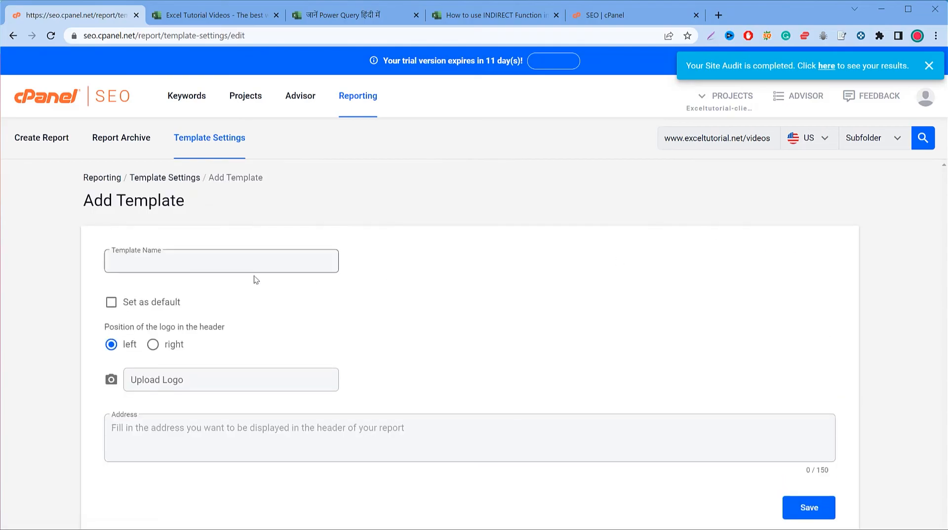
pyautogui.click(165, 383)
pyautogui.click(891, 529)
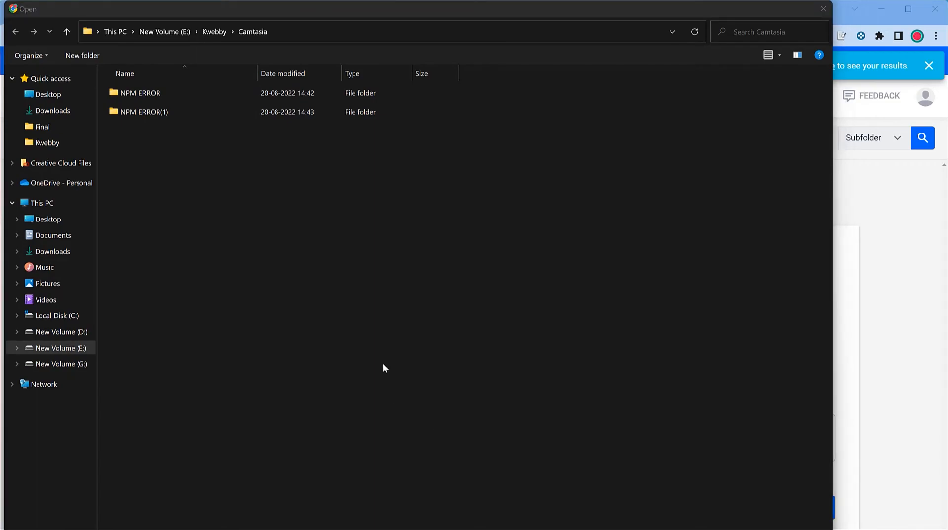
pyautogui.click(823, 9)
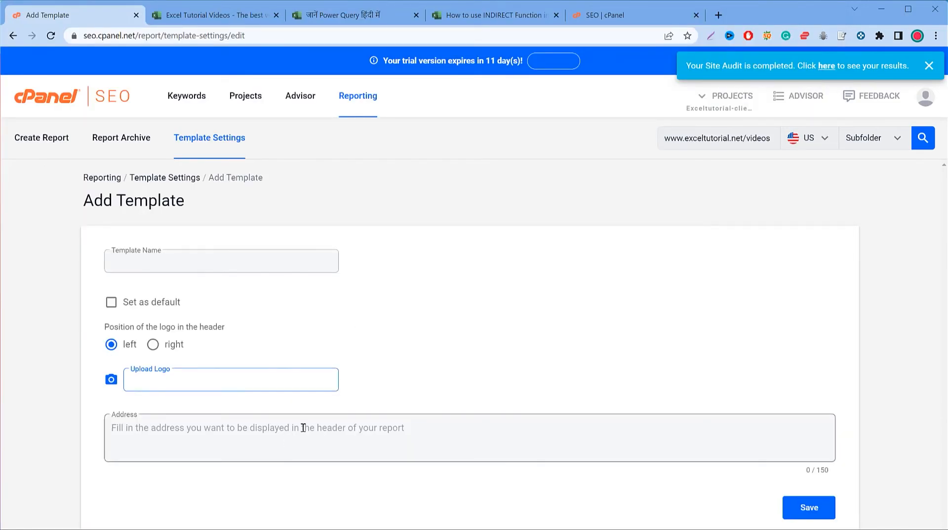